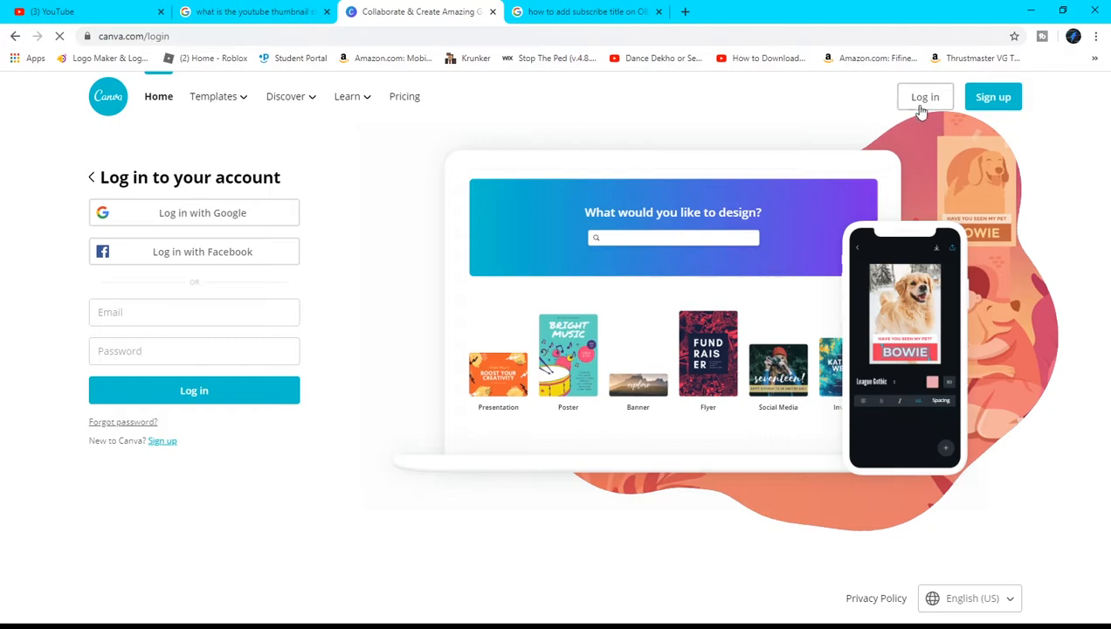
# - Log in with the Google account and look over the existing designs on the home page
pyautogui.click(248, 214)
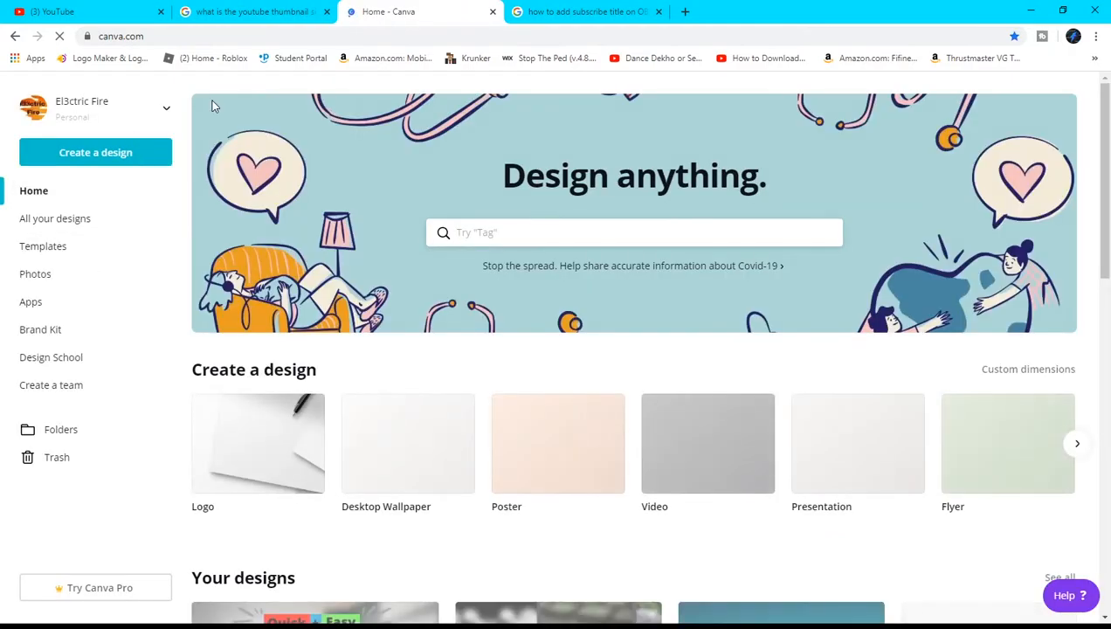
pyautogui.scroll(-10, 688, 385)
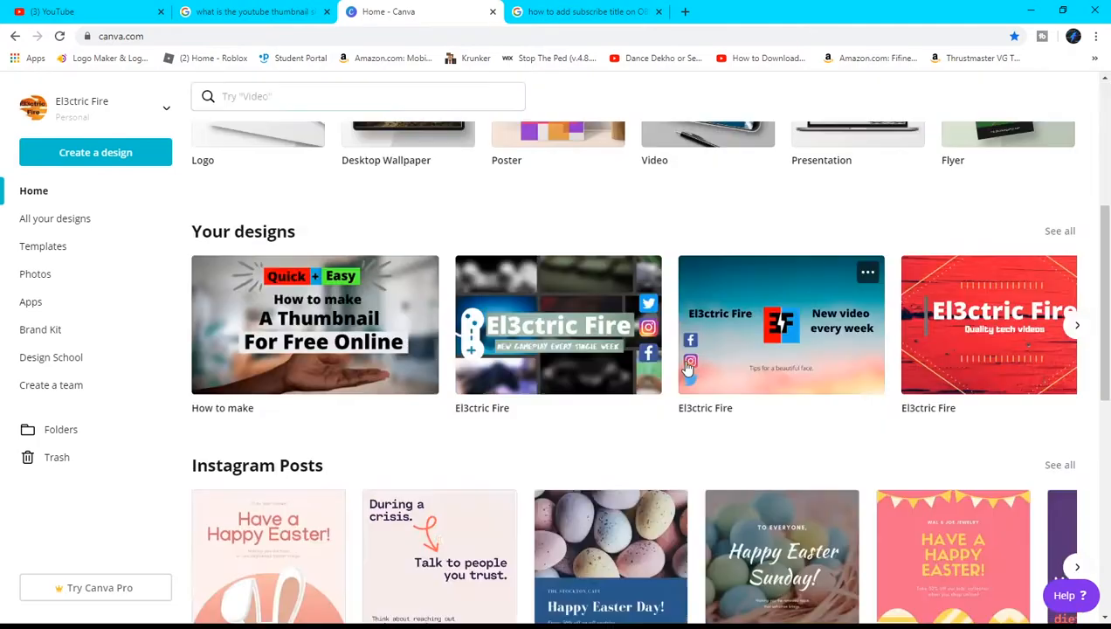
pyautogui.scroll(5, 686, 367)
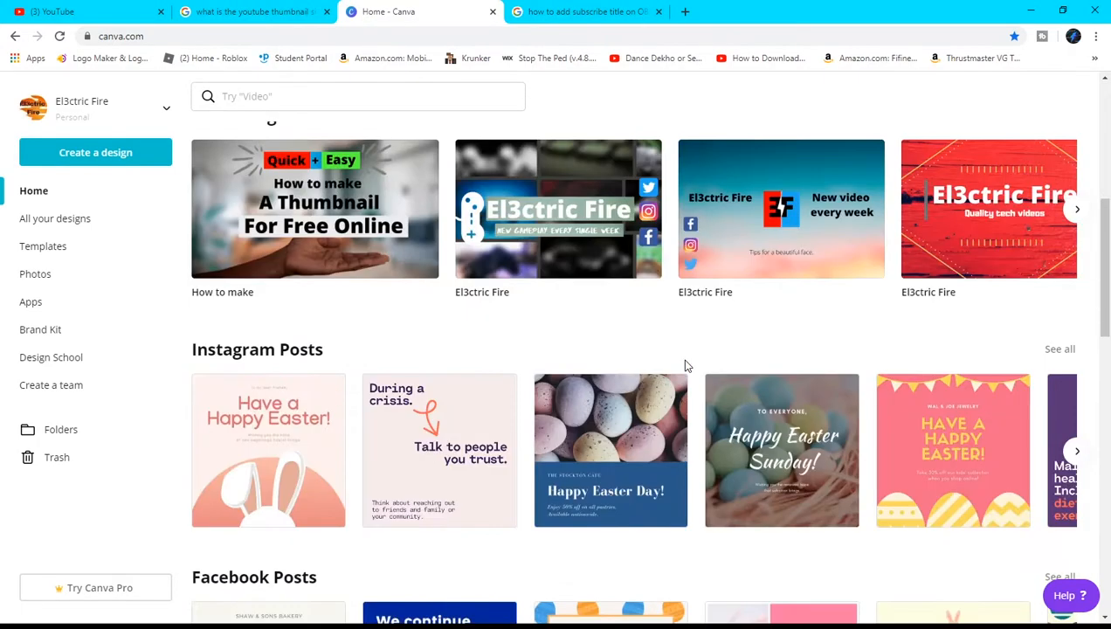
pyautogui.scroll(5, 686, 367)
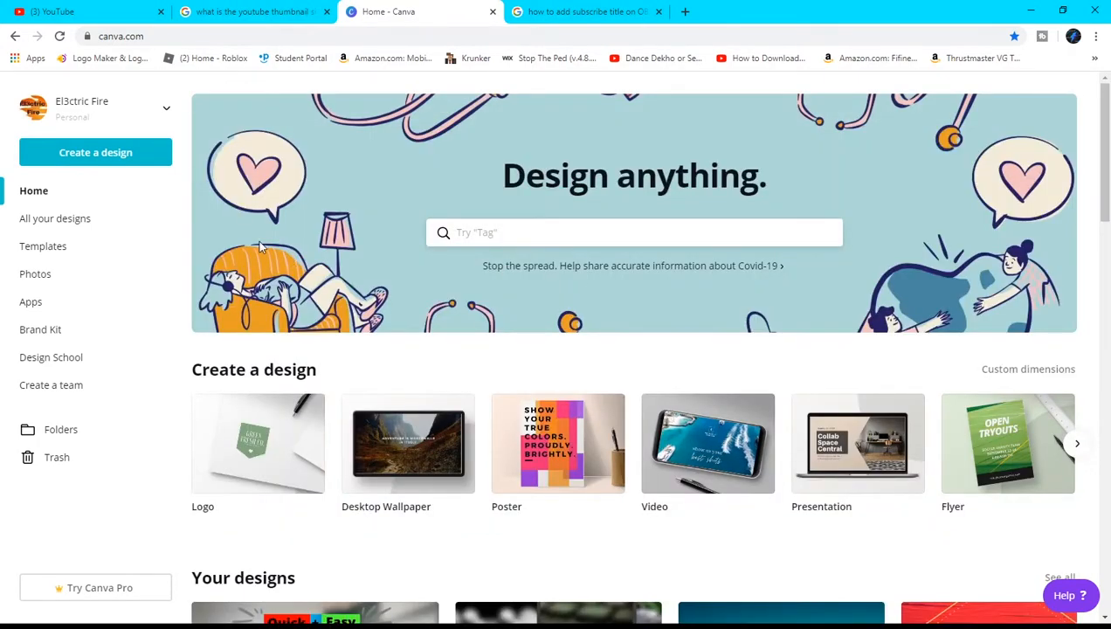
pyautogui.click(156, 158)
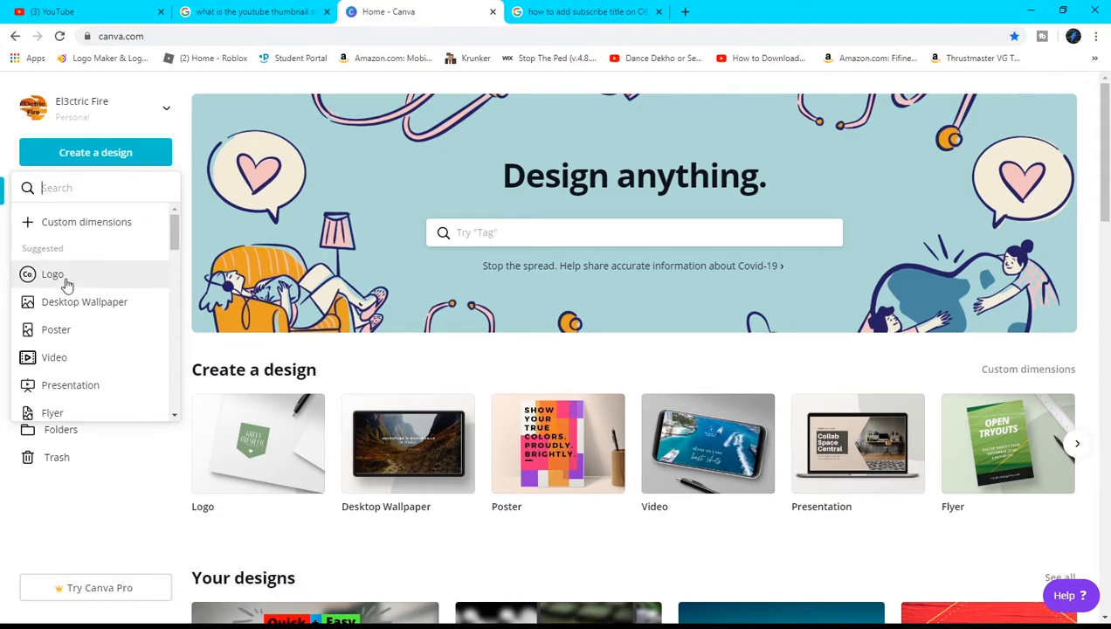
pyautogui.click(105, 224)
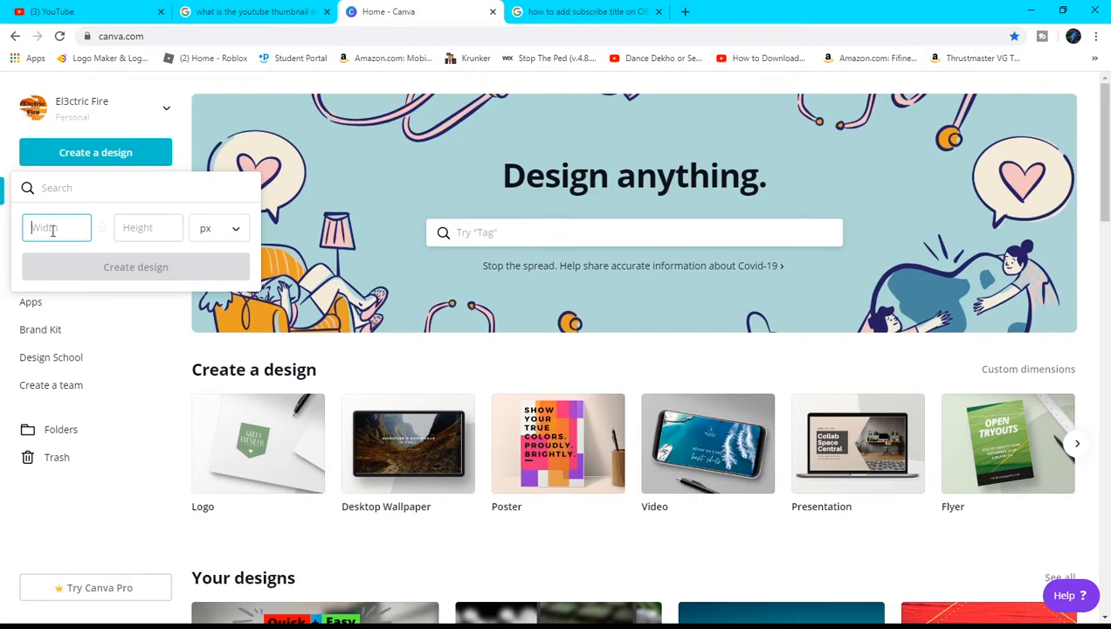
pyautogui.click(191, 145)
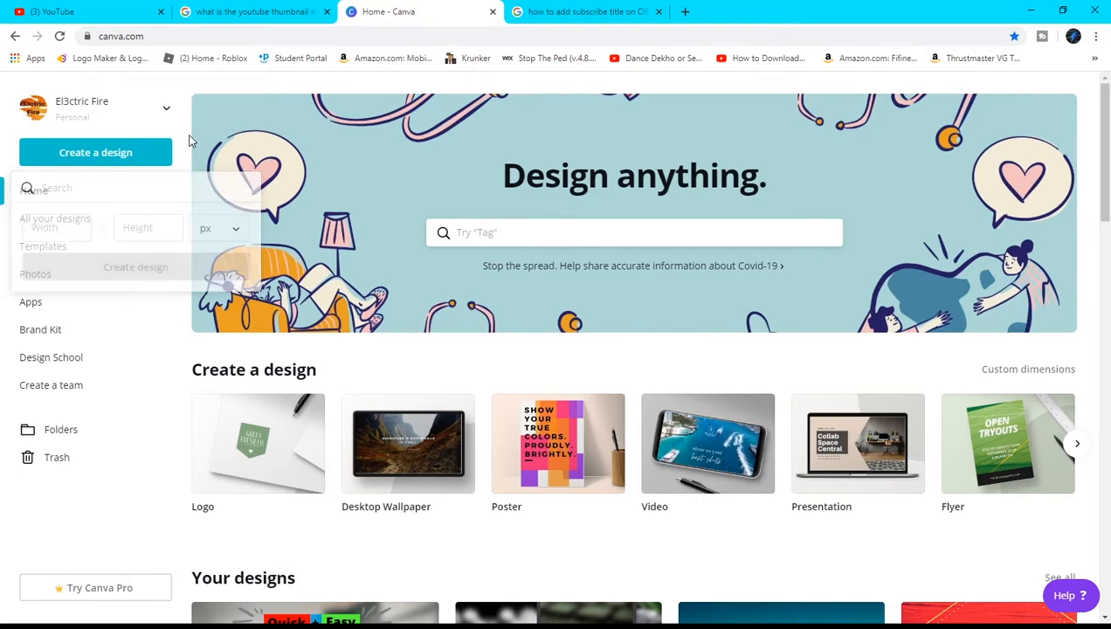
# - Create a new design with custom dimensions of 1280 × 720 px
pyautogui.click(160, 163)
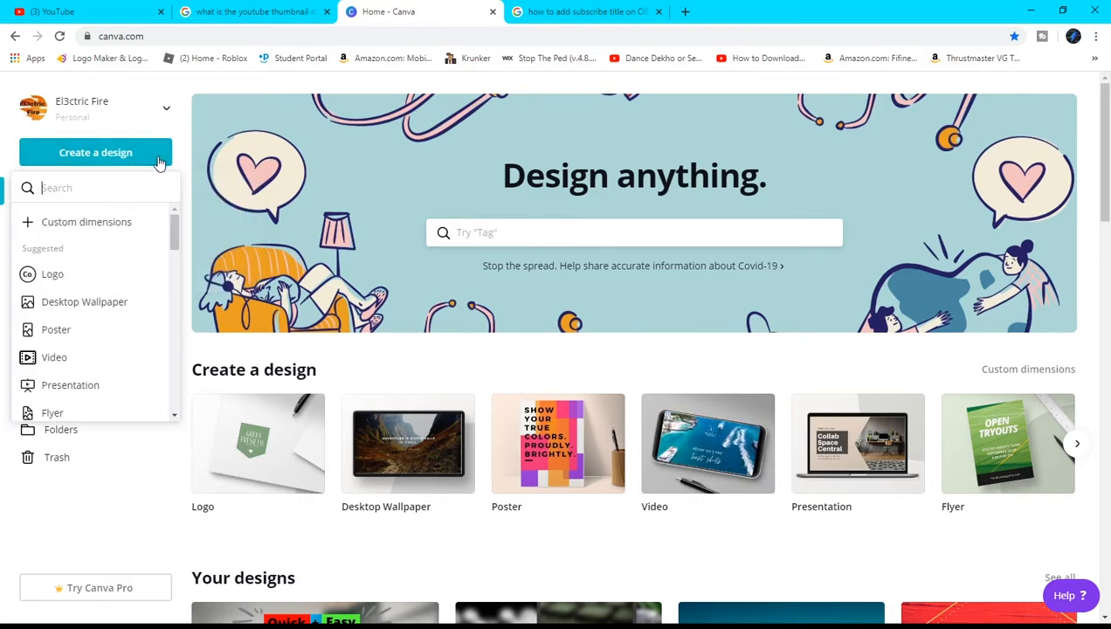
pyautogui.click(114, 224)
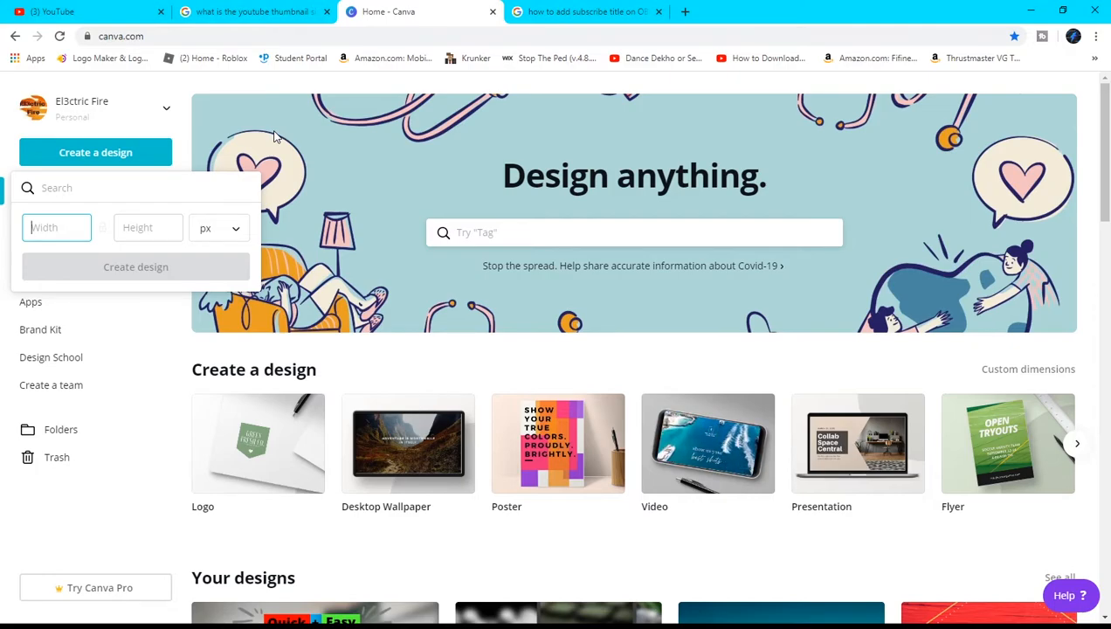
pyautogui.write('1280')
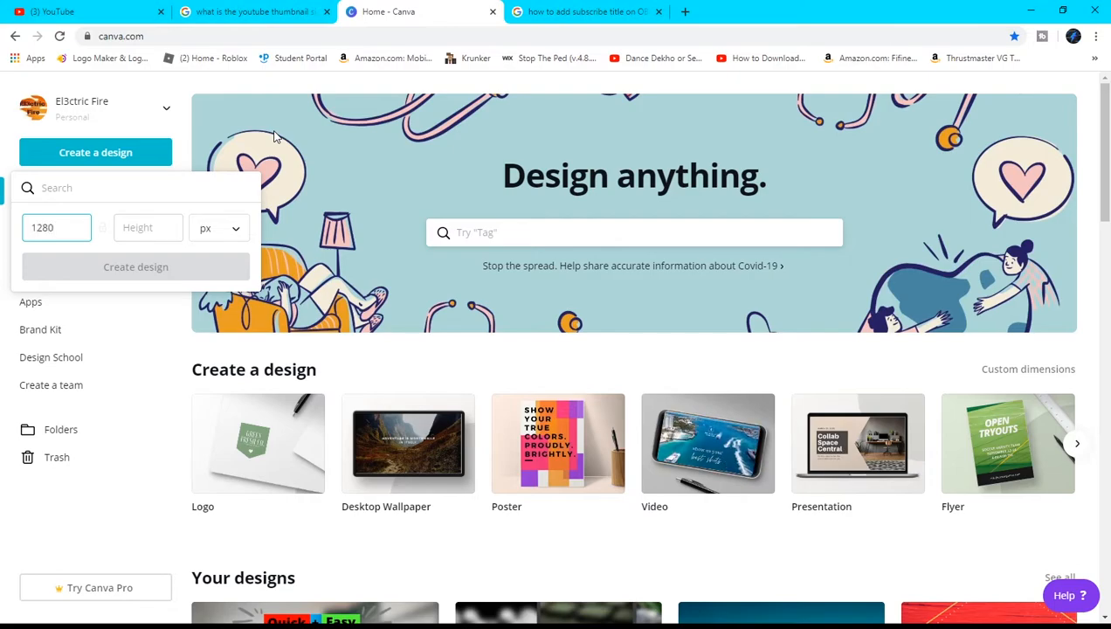
pyautogui.click(152, 230)
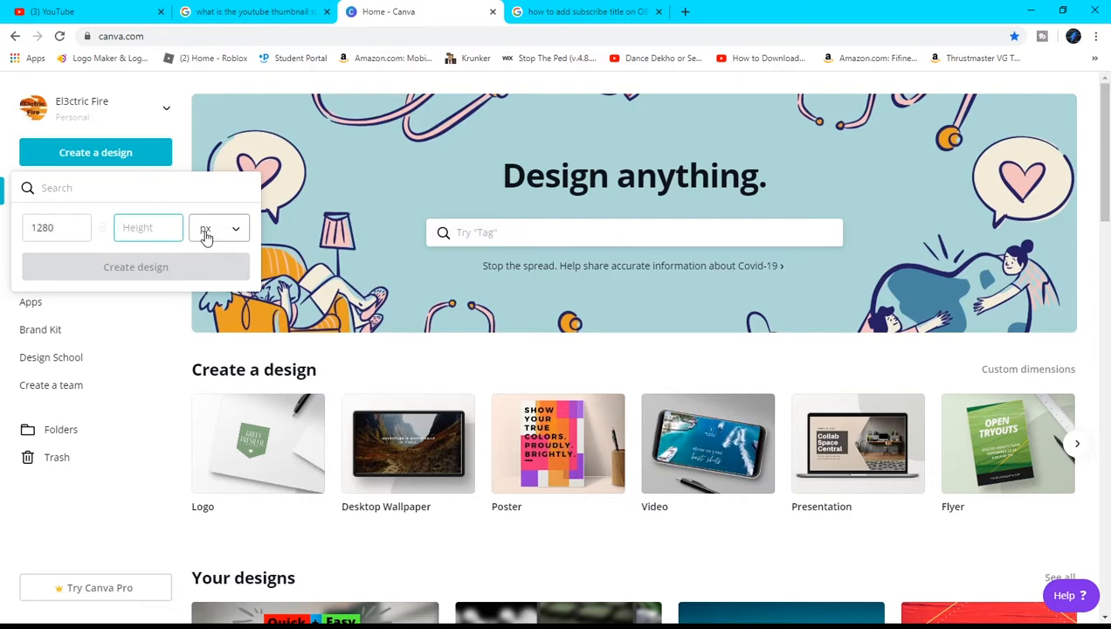
pyautogui.write('720')
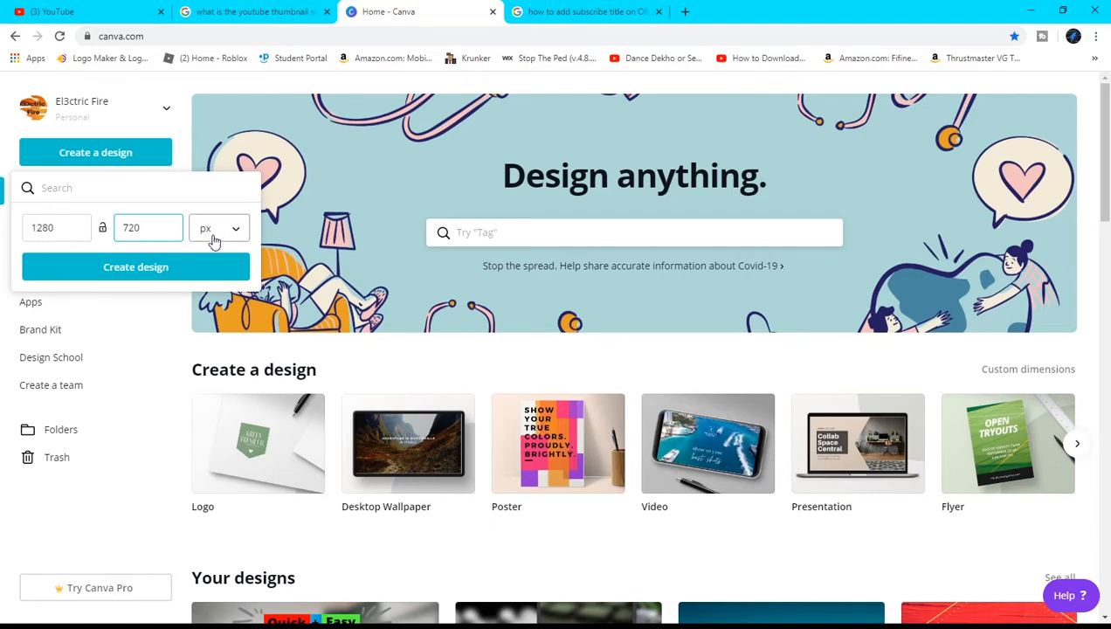
pyautogui.click(227, 232)
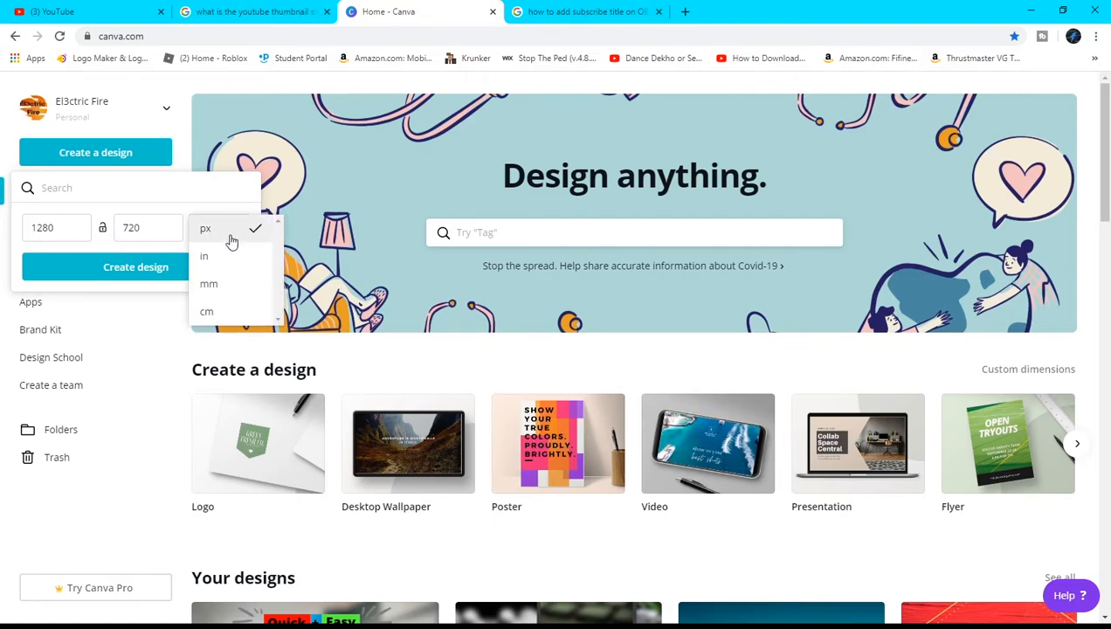
pyautogui.click(186, 190)
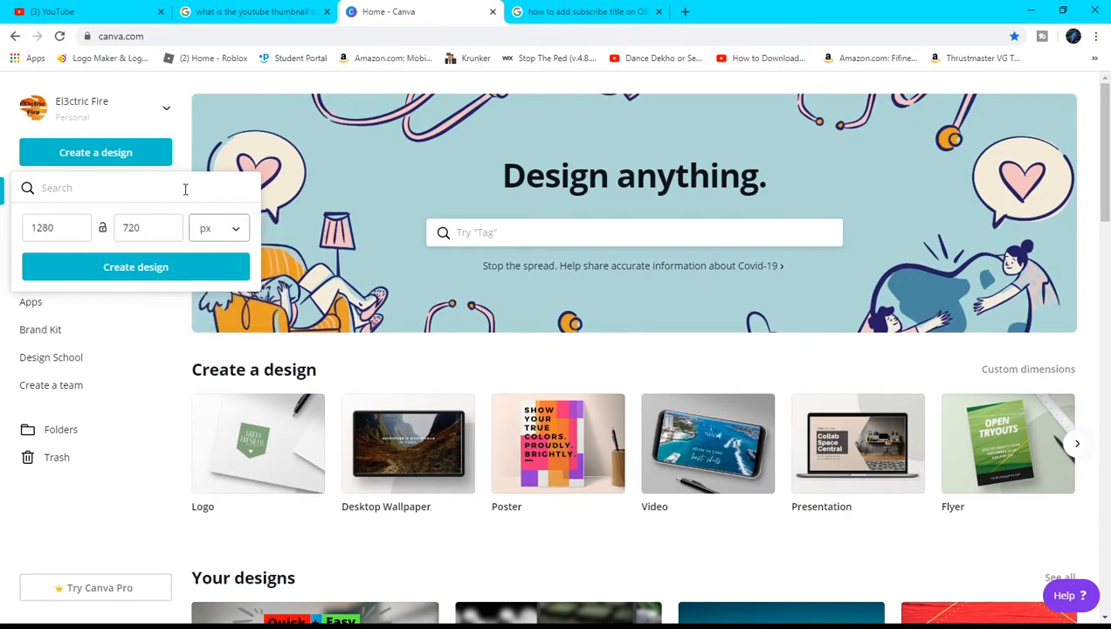
pyautogui.click(135, 268)
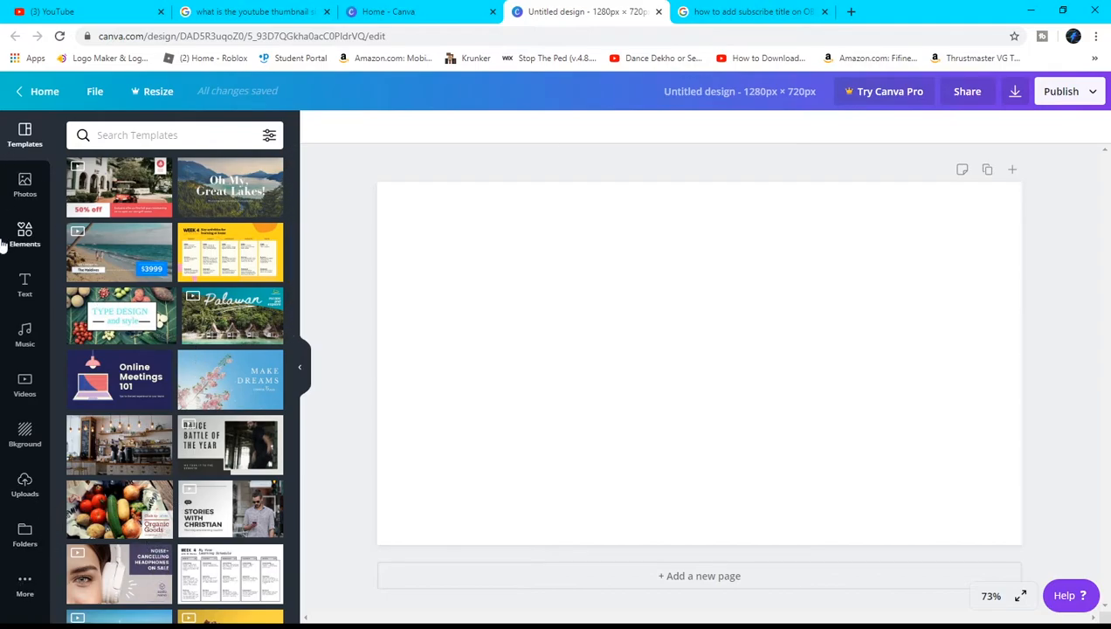
# - Upload the image of black burst lines to the uploaded images
pyautogui.click(29, 441)
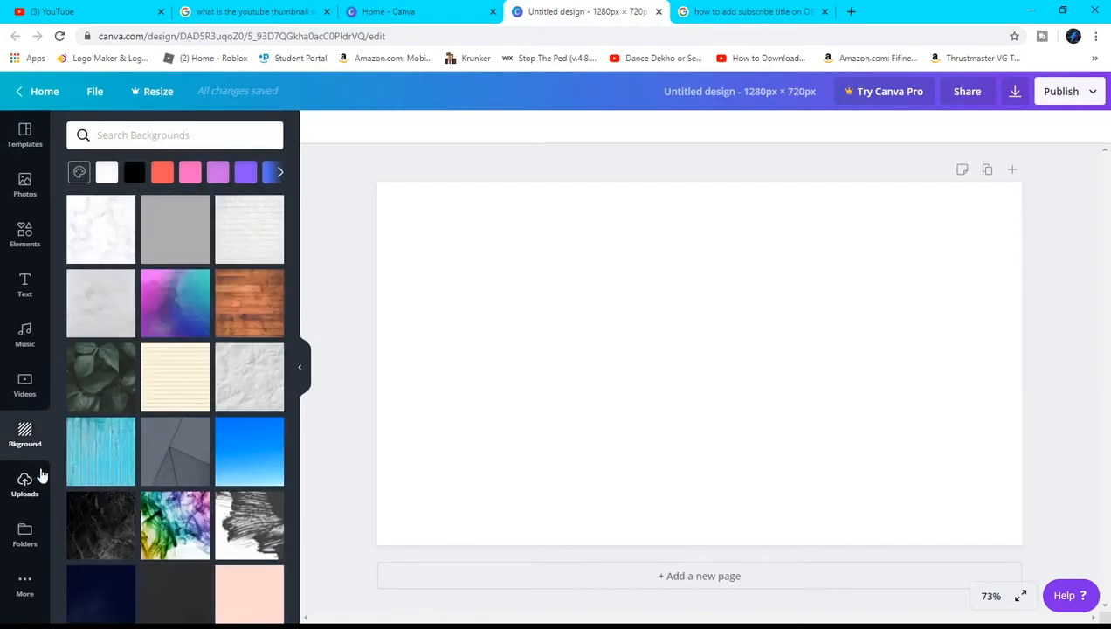
pyautogui.click(38, 476)
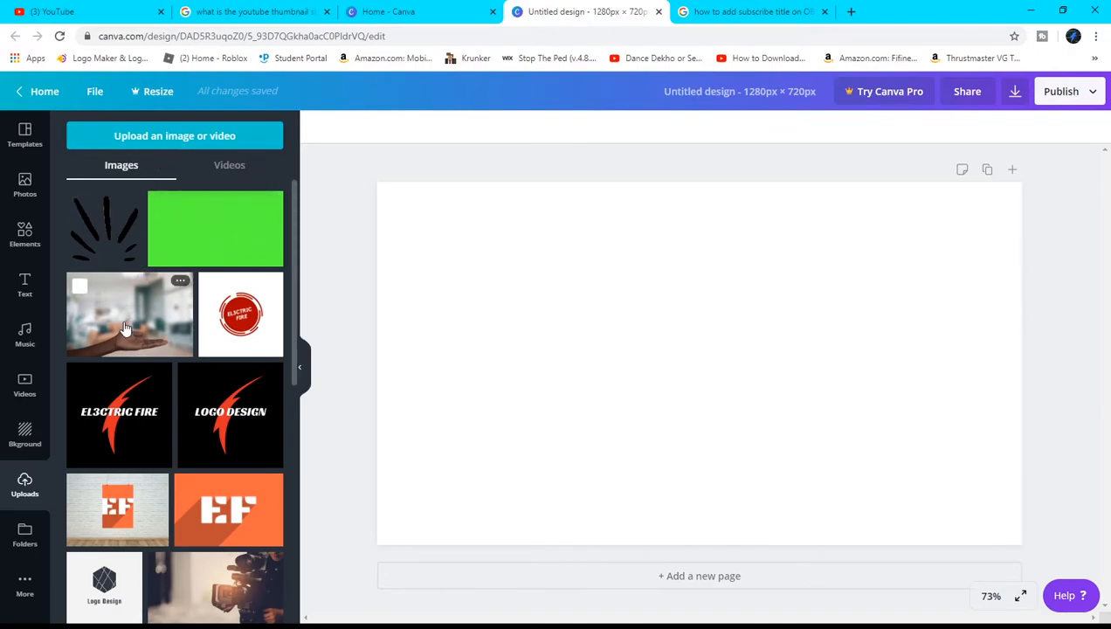
pyautogui.click(179, 140)
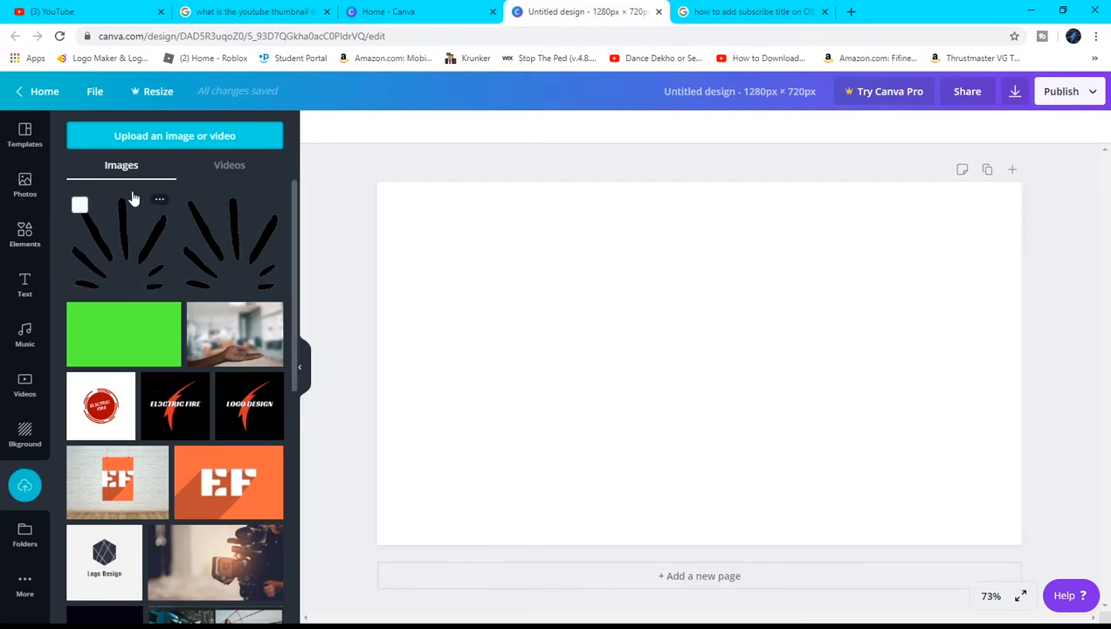
# - Add the uploaded photo of the open hand to the page and enlarge it to cover the whole canvas
pyautogui.click(245, 346)
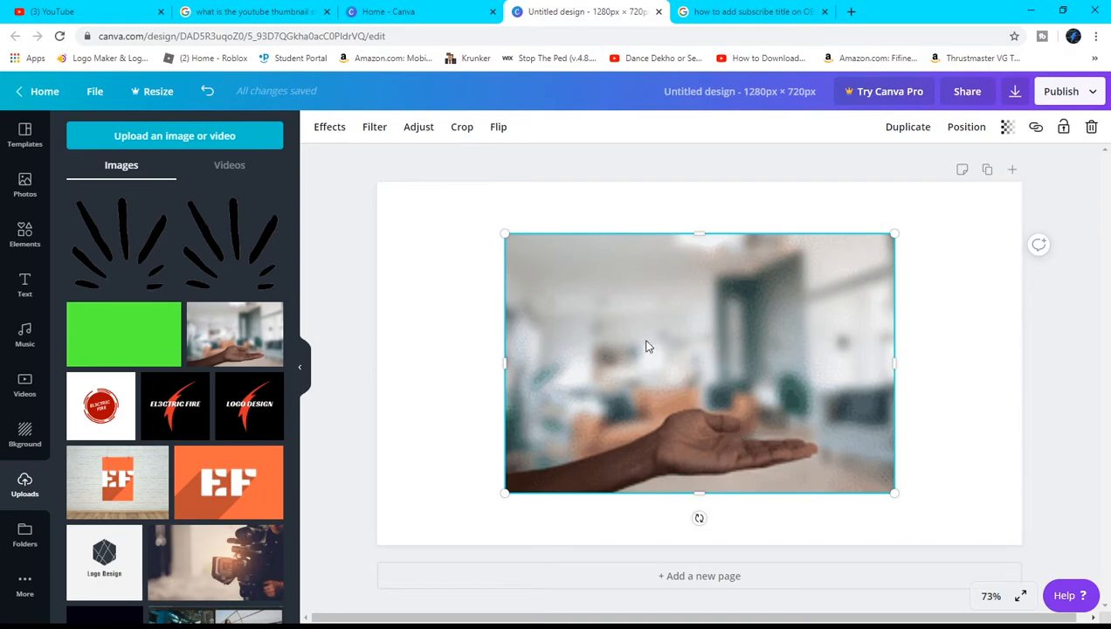
pyautogui.moveTo(705, 358); pyautogui.dragTo(549, 305)
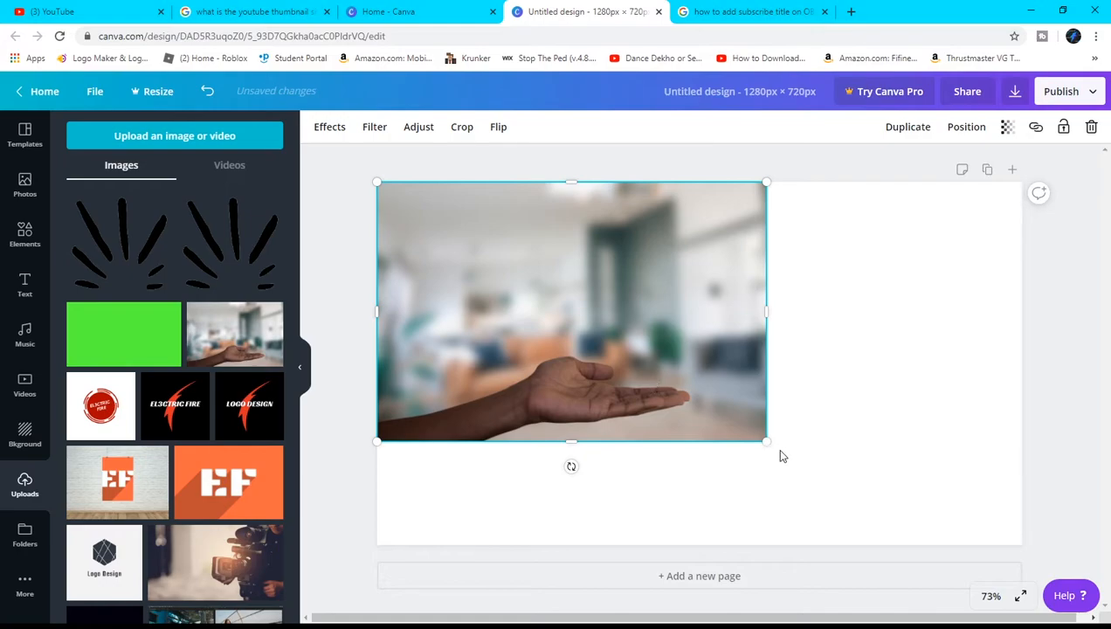
pyautogui.moveTo(767, 441); pyautogui.dragTo(940, 528)
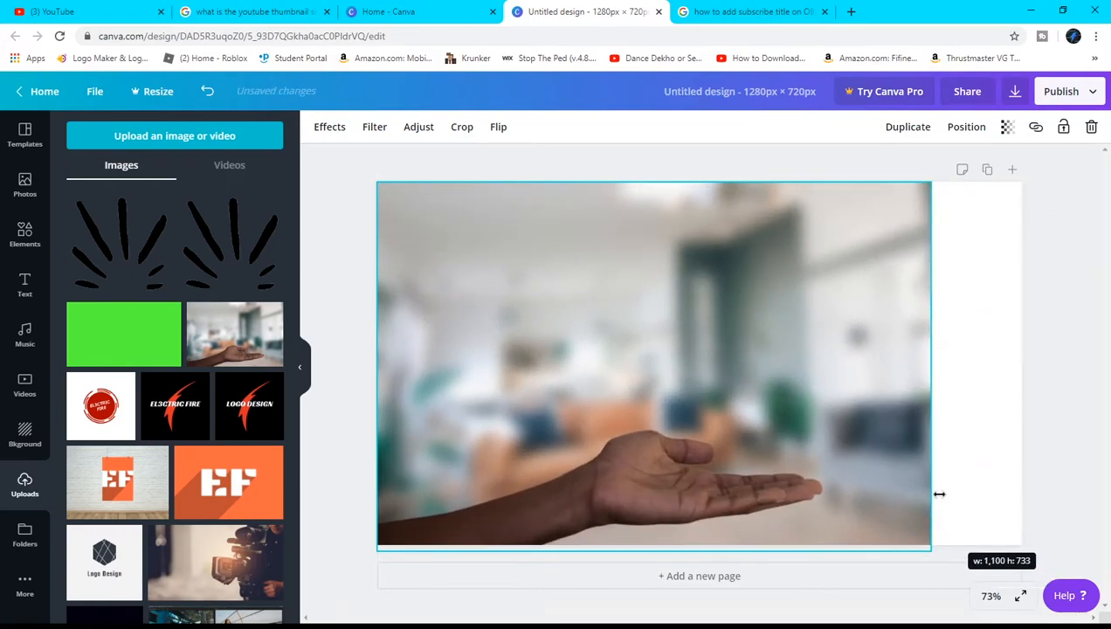
pyautogui.moveTo(930, 366); pyautogui.dragTo(1036, 371)
pyautogui.moveTo(873, 447); pyautogui.dragTo(872, 415)
pyautogui.moveTo(793, 489); pyautogui.dragTo(793, 489)
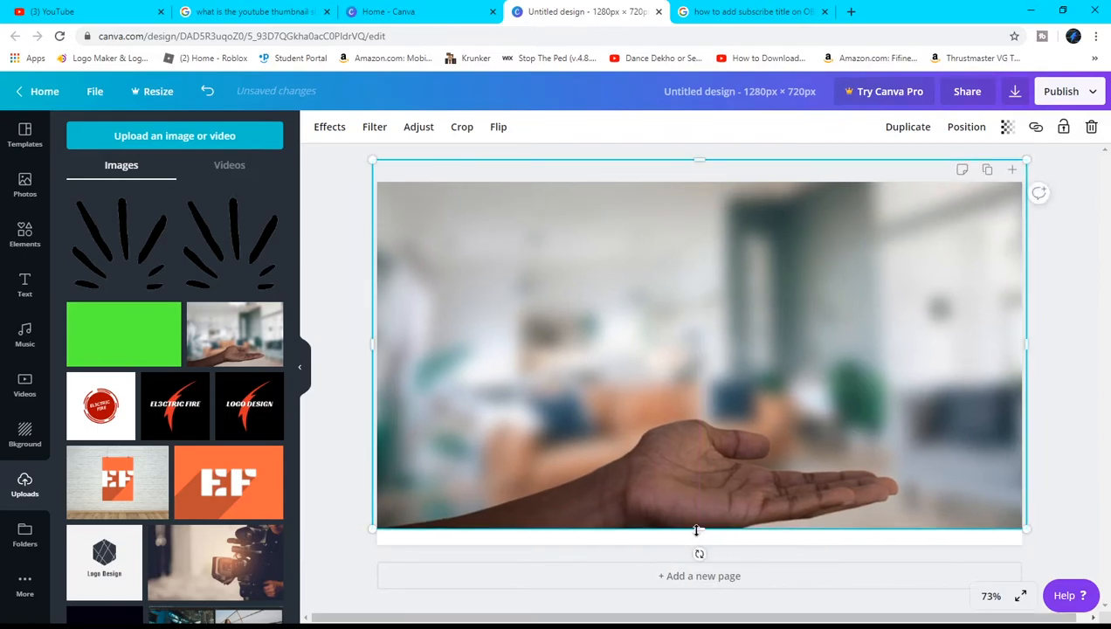
pyautogui.moveTo(699, 542)
pyautogui.mouseDown()
pyautogui.moveTo(699, 559)
pyautogui.moveTo(699, 548)
pyautogui.mouseUp()
pyautogui.moveTo(696, 429); pyautogui.dragTo(695, 434)
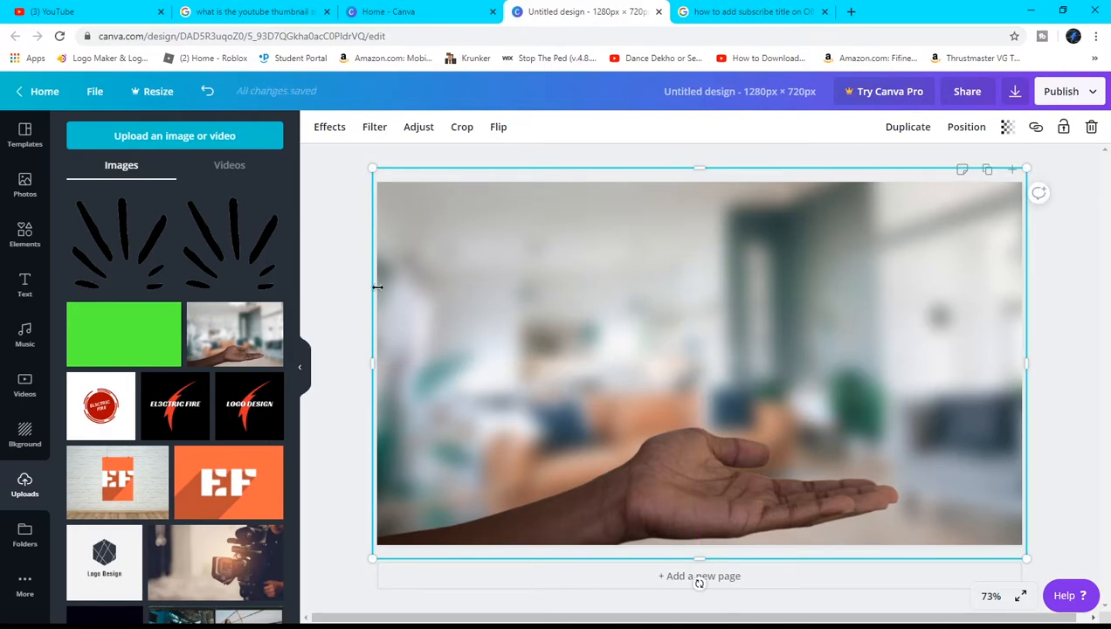
pyautogui.click(310, 276)
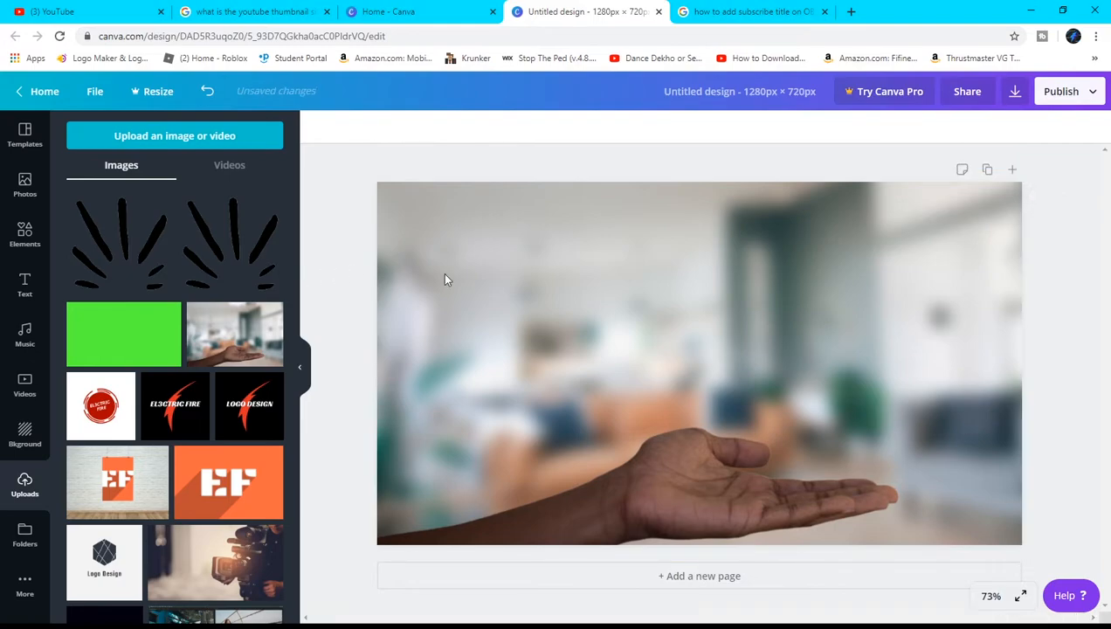
# - Delete the hand photo from the page
pyautogui.click(708, 326)
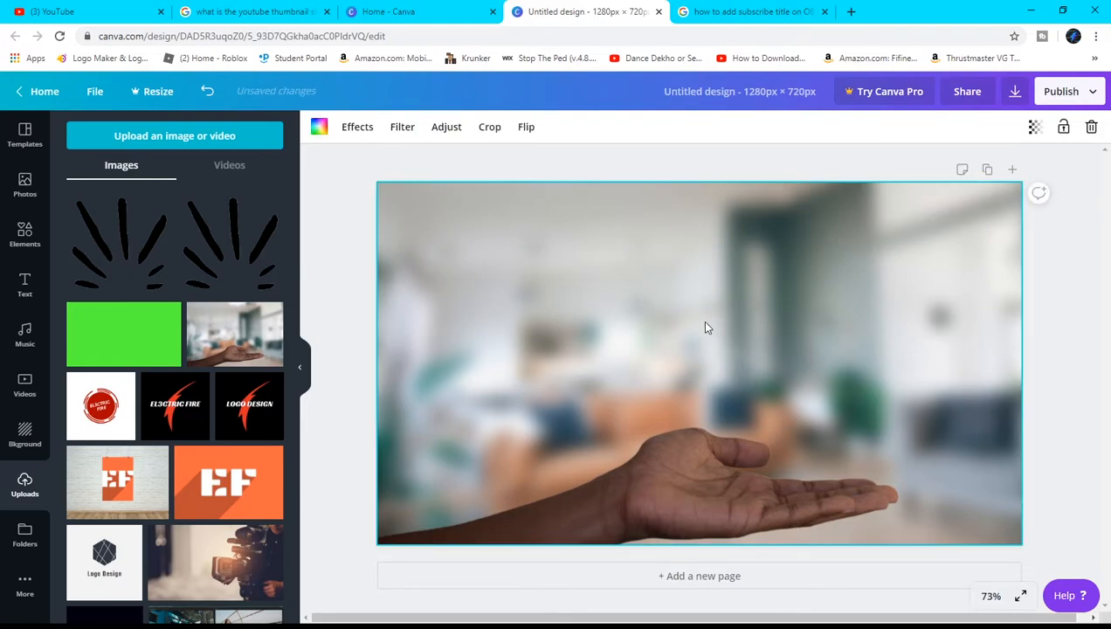
pyautogui.click(332, 289)
pyautogui.click(489, 315)
pyautogui.press('Delete')
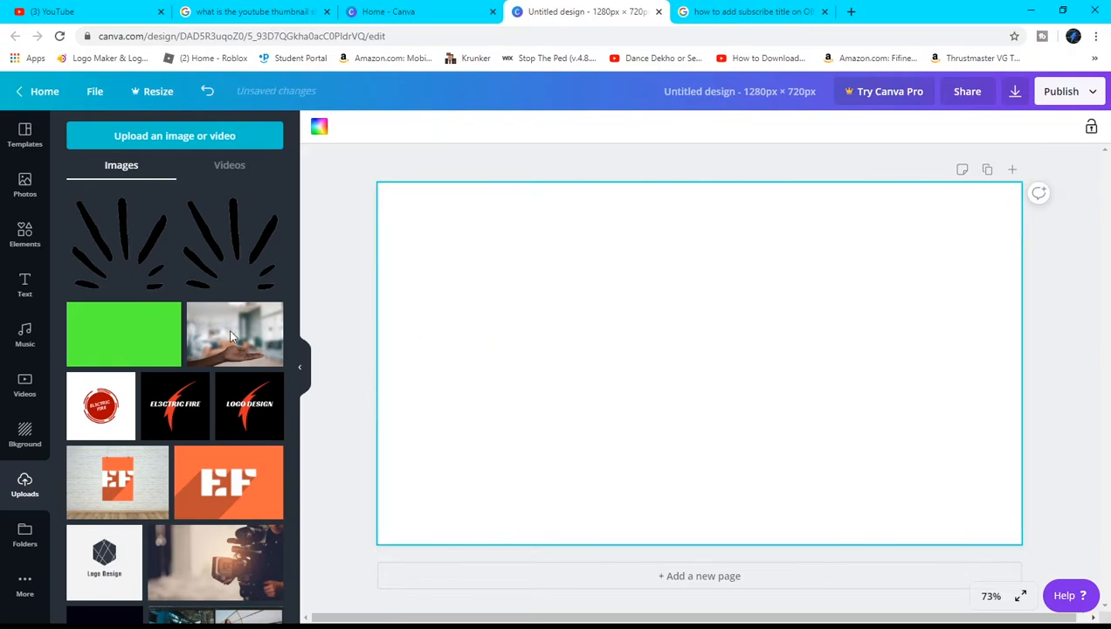
# - Browse the available background images and check the recent background searches
pyautogui.click(24, 447)
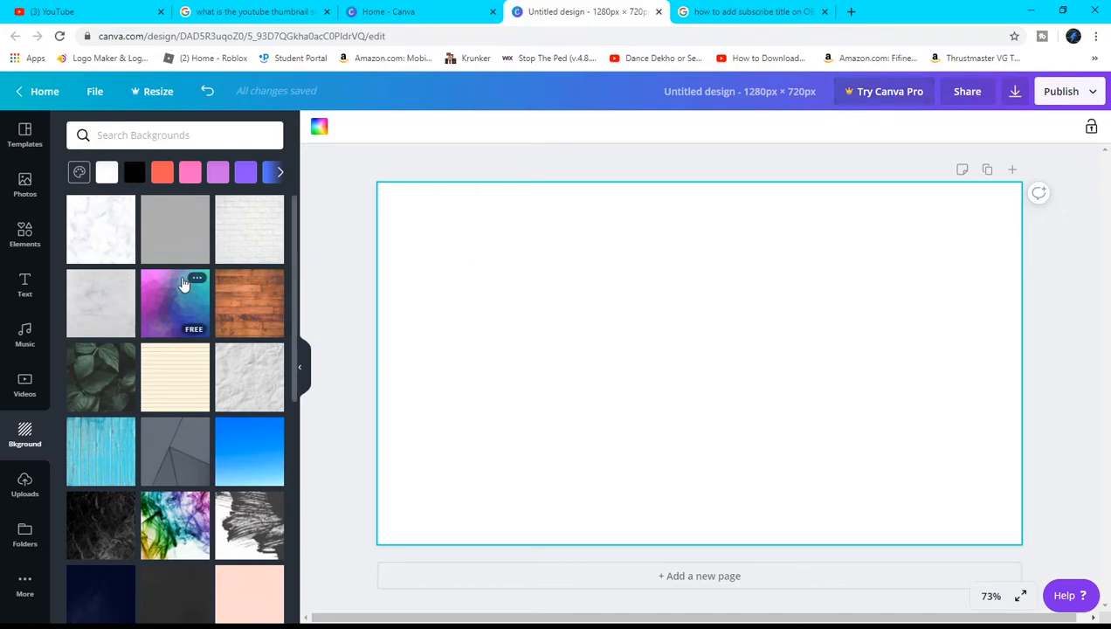
pyautogui.scroll(-5, 188, 280)
pyautogui.scroll(-5, 188, 371)
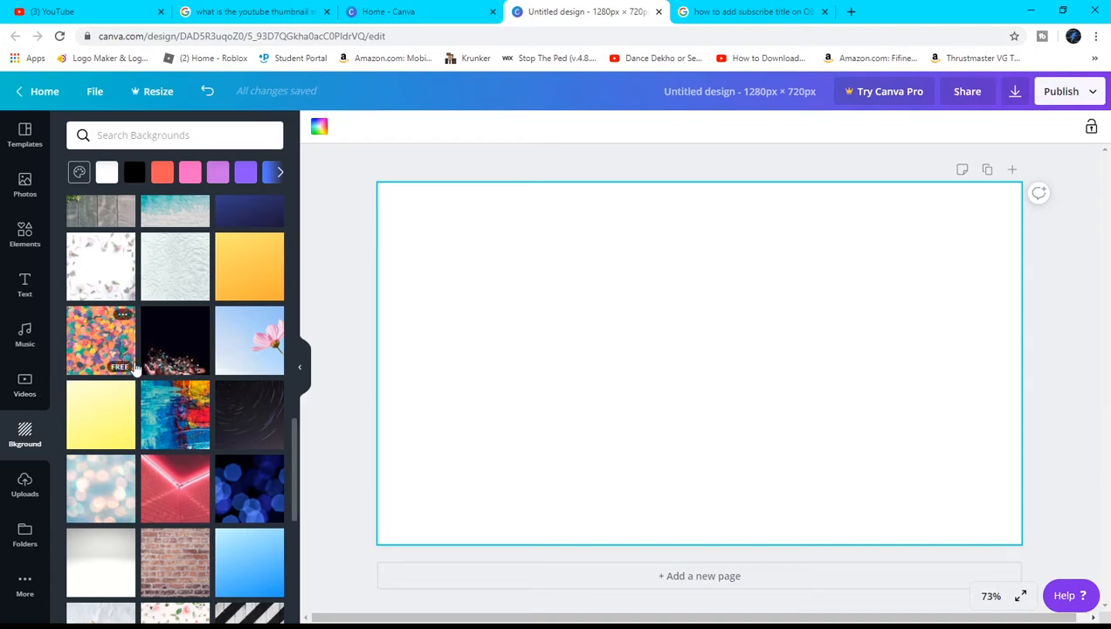
pyautogui.scroll(-4, 148, 358)
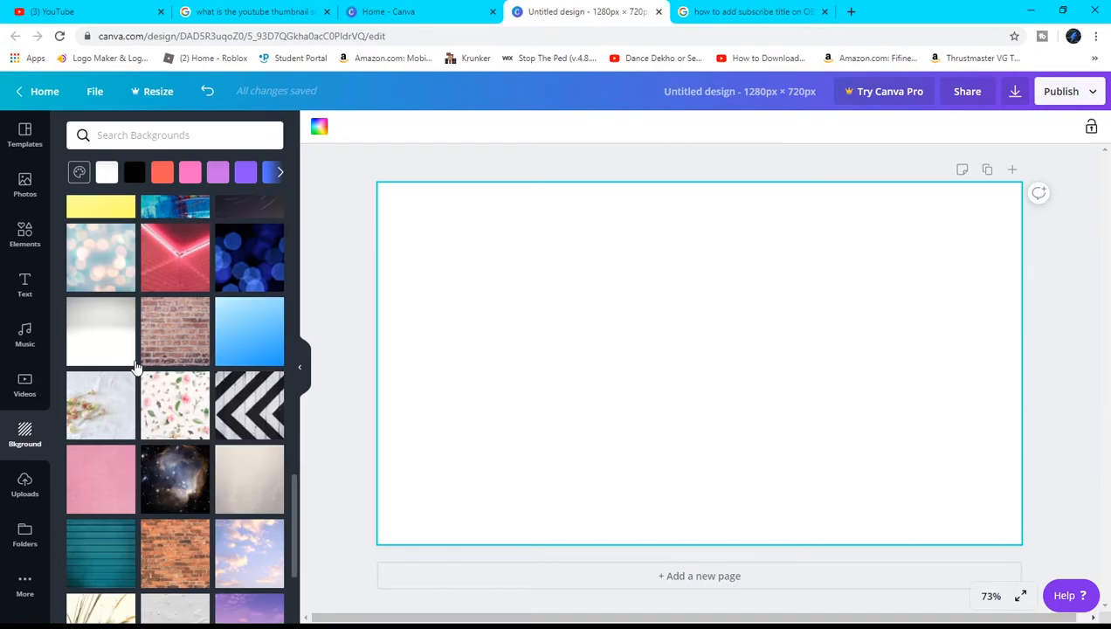
pyautogui.scroll(8, 181, 336)
pyautogui.scroll(5, 181, 336)
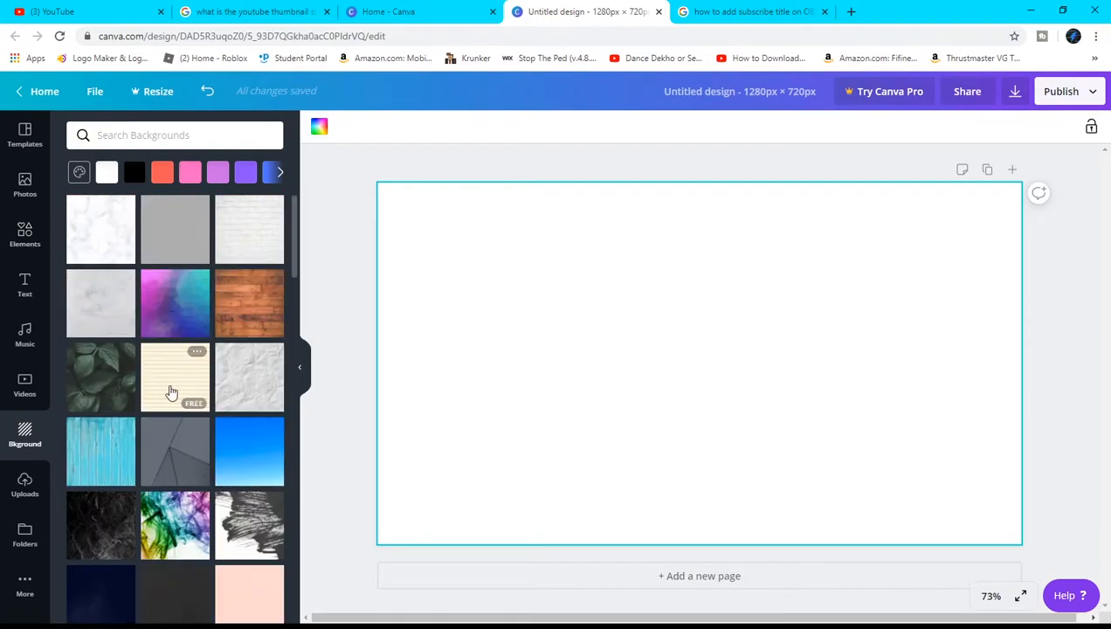
pyautogui.scroll(-4, 171, 559)
pyautogui.scroll(4, 171, 437)
pyautogui.click(181, 127)
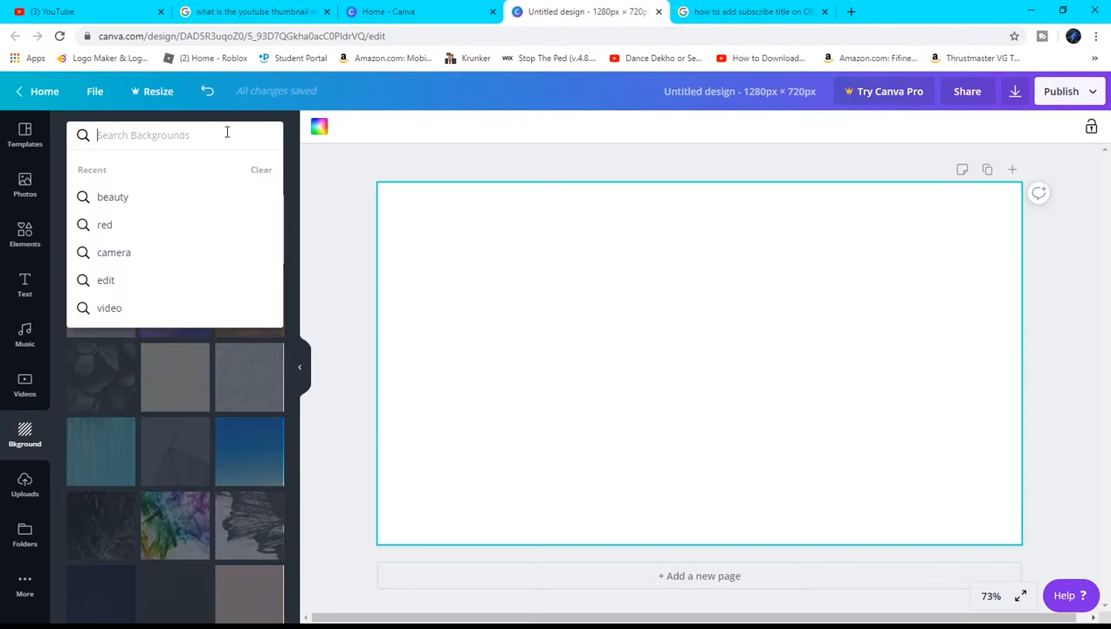
# - Place the uploaded open-hand photo on the blank page, then scale and position it to fill the canvas as background
pyautogui.click(26, 497)
pyautogui.click(231, 348)
pyautogui.moveTo(876, 438); pyautogui.dragTo(749, 384)
pyautogui.moveTo(762, 442); pyautogui.dragTo(933, 573)
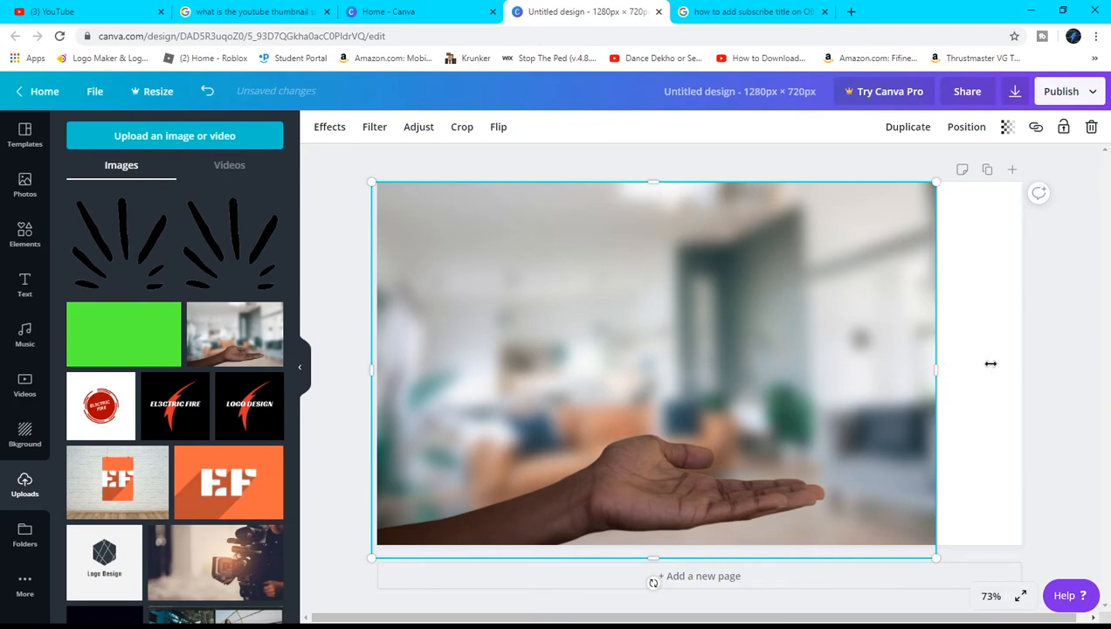
pyautogui.moveTo(966, 363); pyautogui.dragTo(1047, 363)
pyautogui.moveTo(853, 340); pyautogui.dragTo(819, 316)
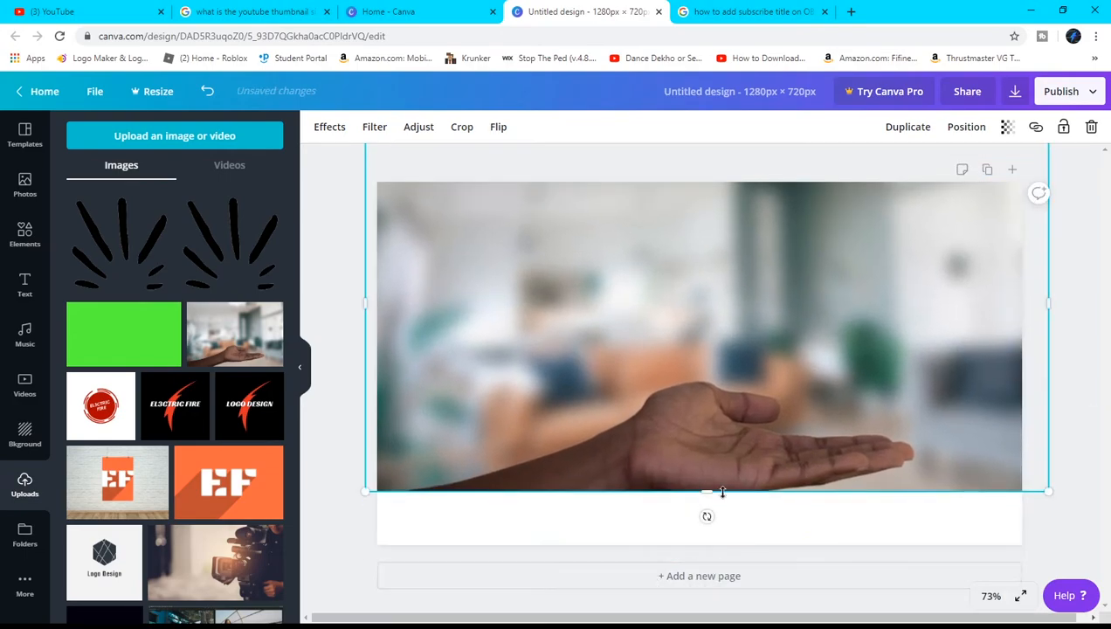
pyautogui.moveTo(709, 492); pyautogui.dragTo(710, 534)
pyautogui.moveTo(747, 449); pyautogui.dragTo(730, 446)
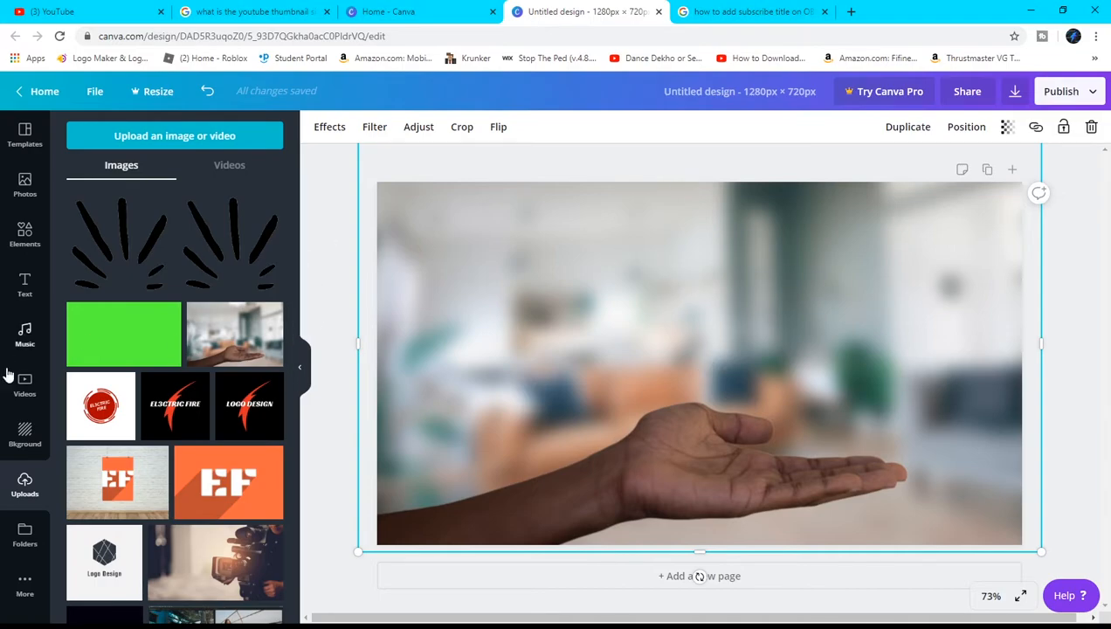
# - Add a heading text box to the page over the hand photo
pyautogui.click(25, 284)
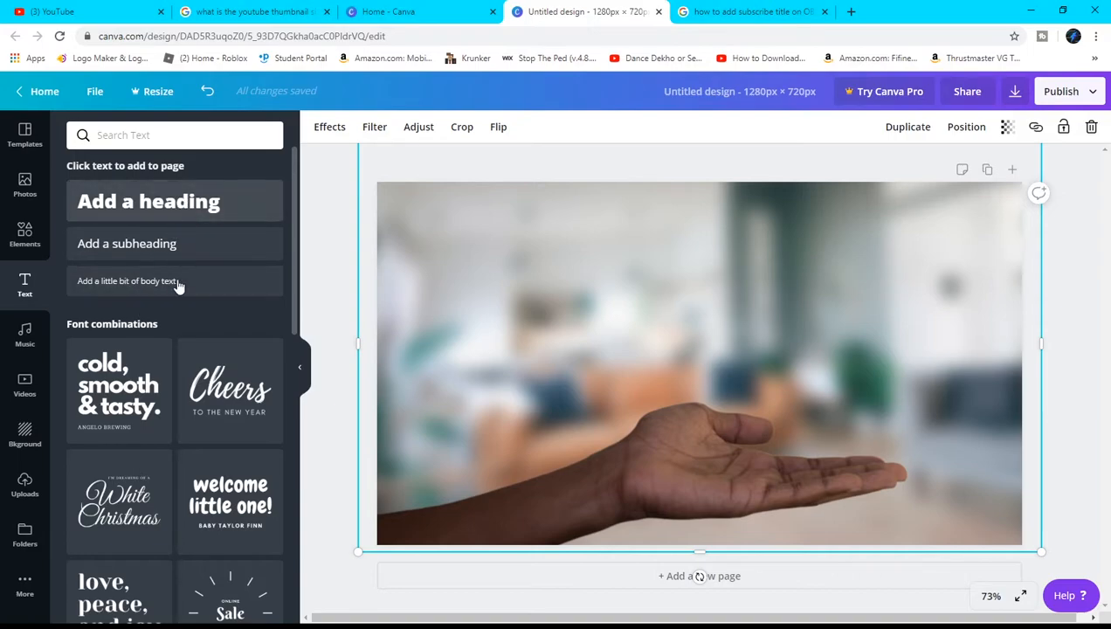
pyautogui.click(178, 137)
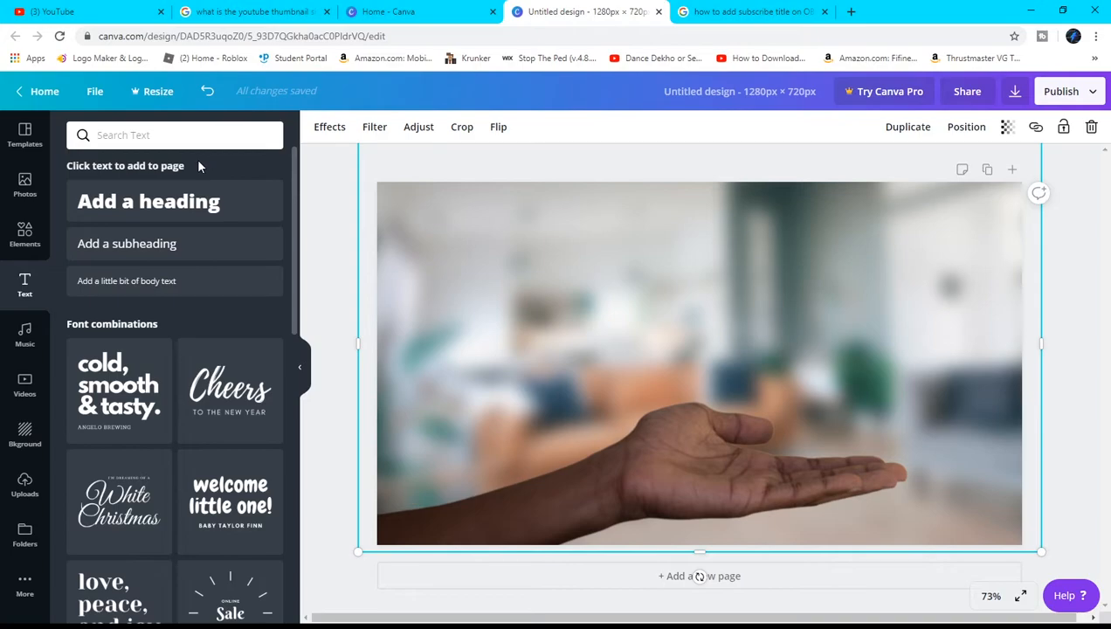
pyautogui.scroll(-4, 187, 304)
pyautogui.scroll(2, 159, 268)
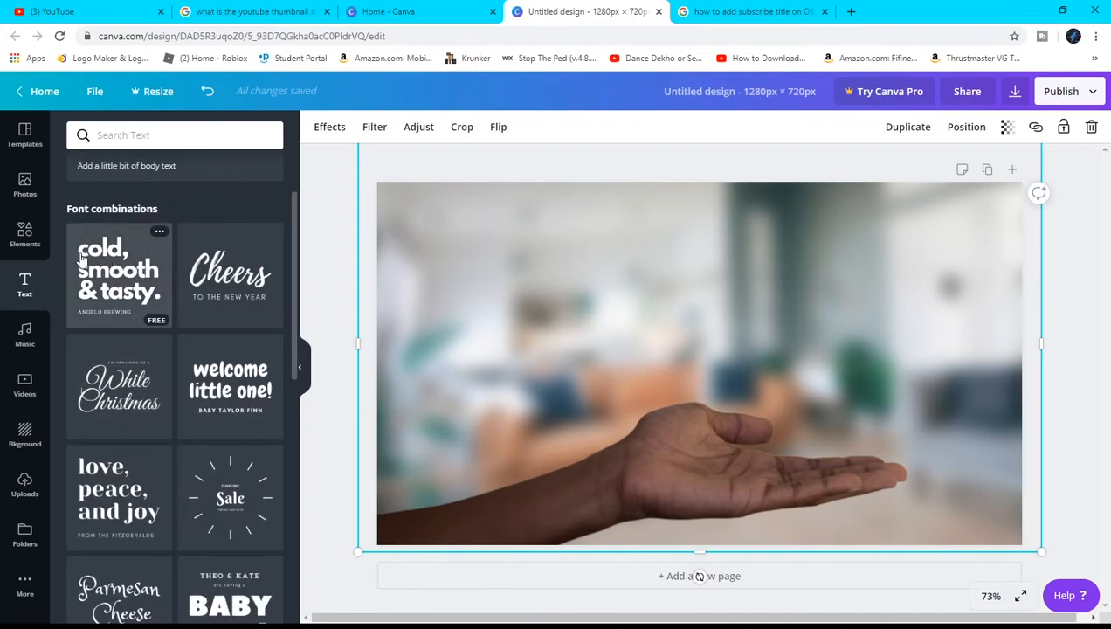
pyautogui.scroll(1, 138, 225)
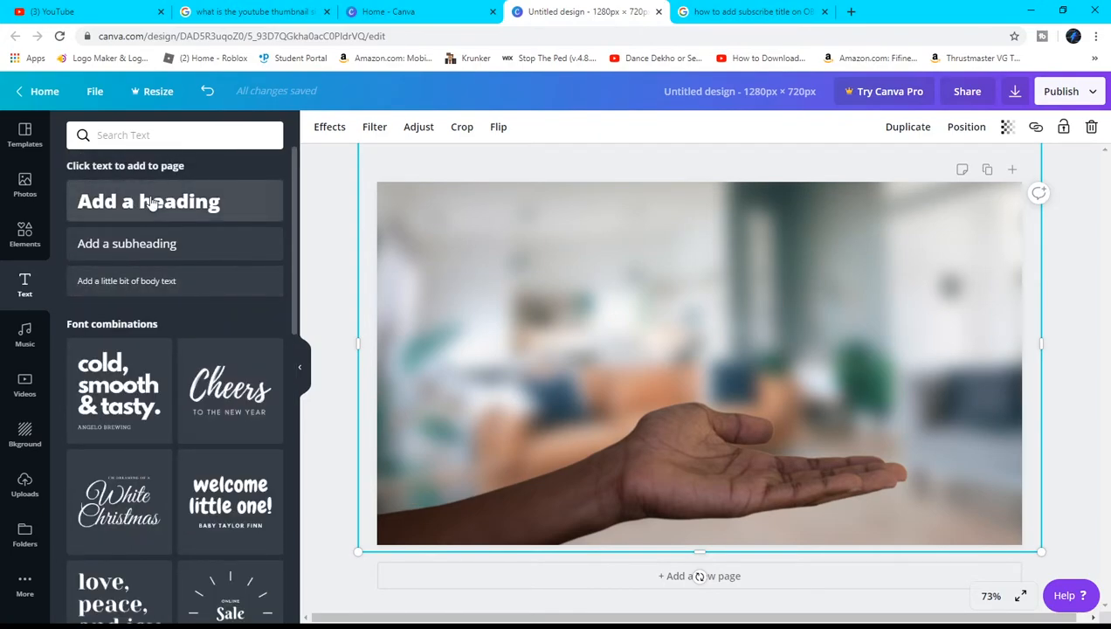
pyautogui.click(198, 212)
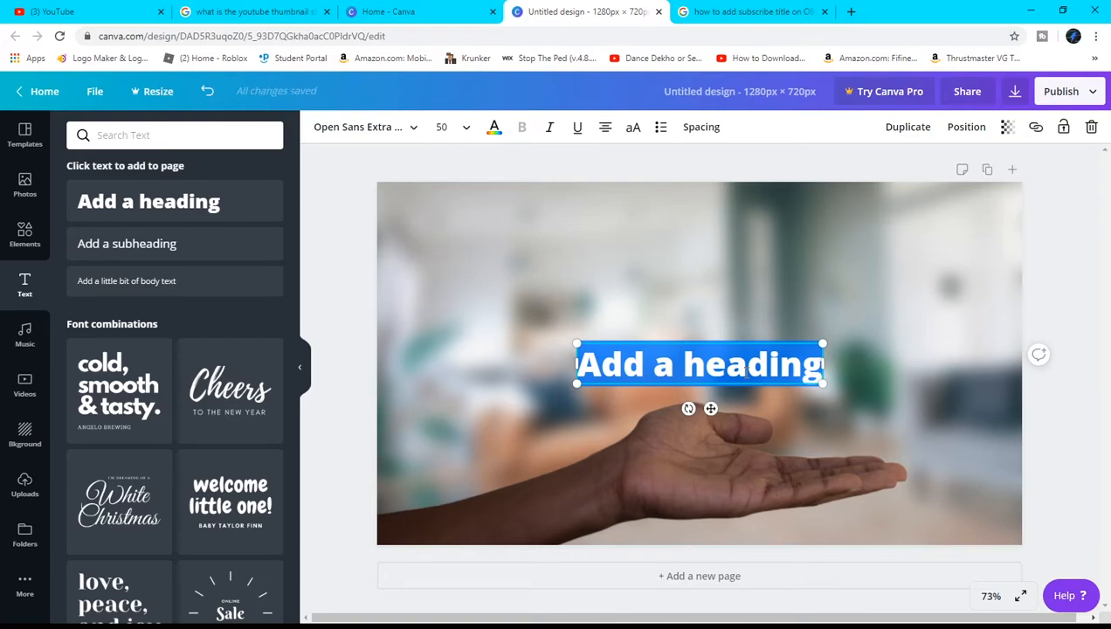
# - Change the heading text to "How to make" and place it centred near the upper edge of the canvas
pyautogui.write('How')
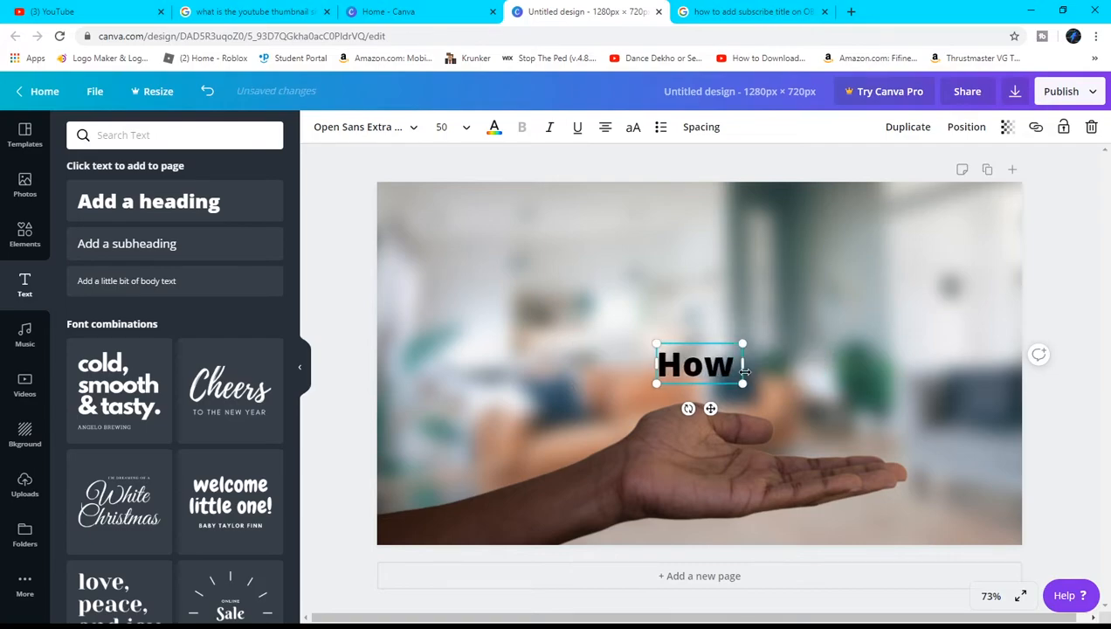
pyautogui.write(' to make a')
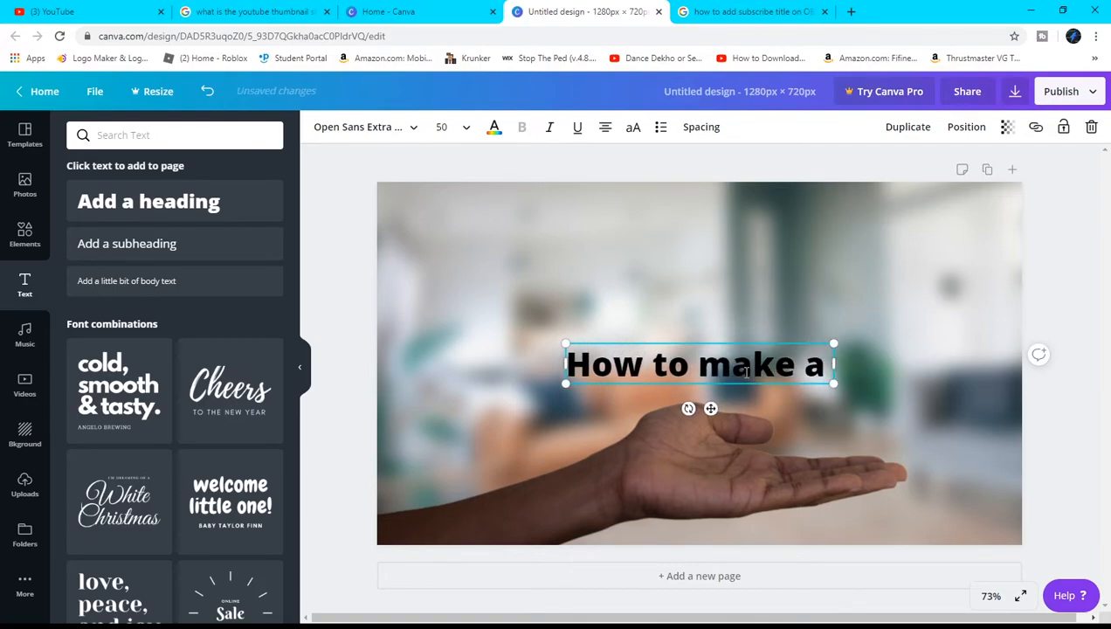
pyautogui.write(' Thum')
pyautogui.press('BackSpace')
pyautogui.press('BackSpace')
pyautogui.press('BackSpace')
pyautogui.press('BackSpace')
pyautogui.press('BackSpace')
pyautogui.press('BackSpace')
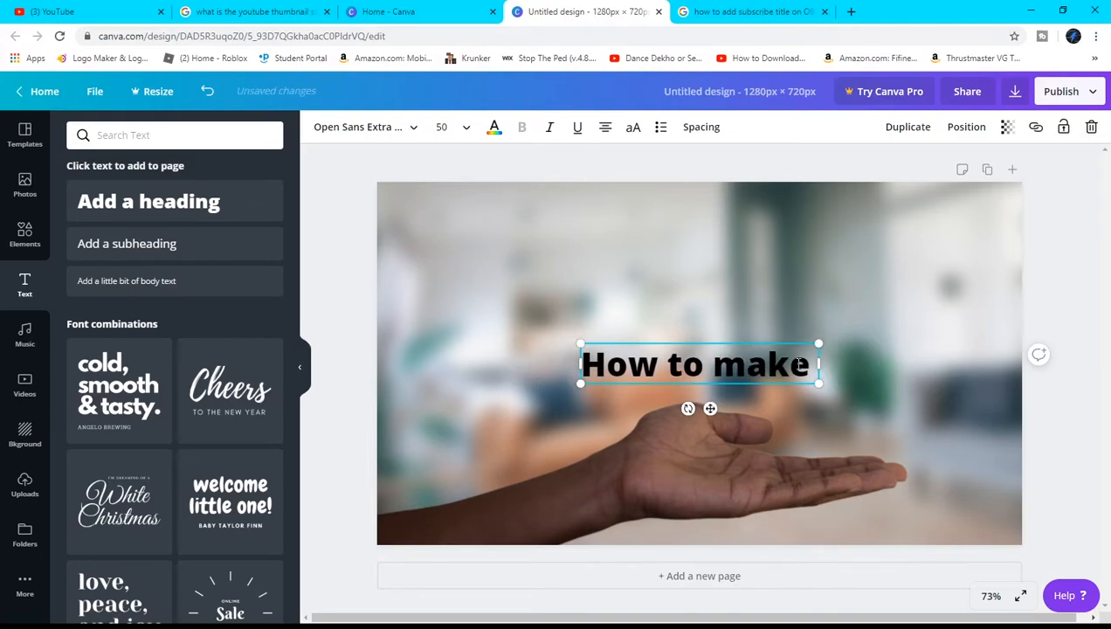
pyautogui.moveTo(724, 339); pyautogui.dragTo(724, 218)
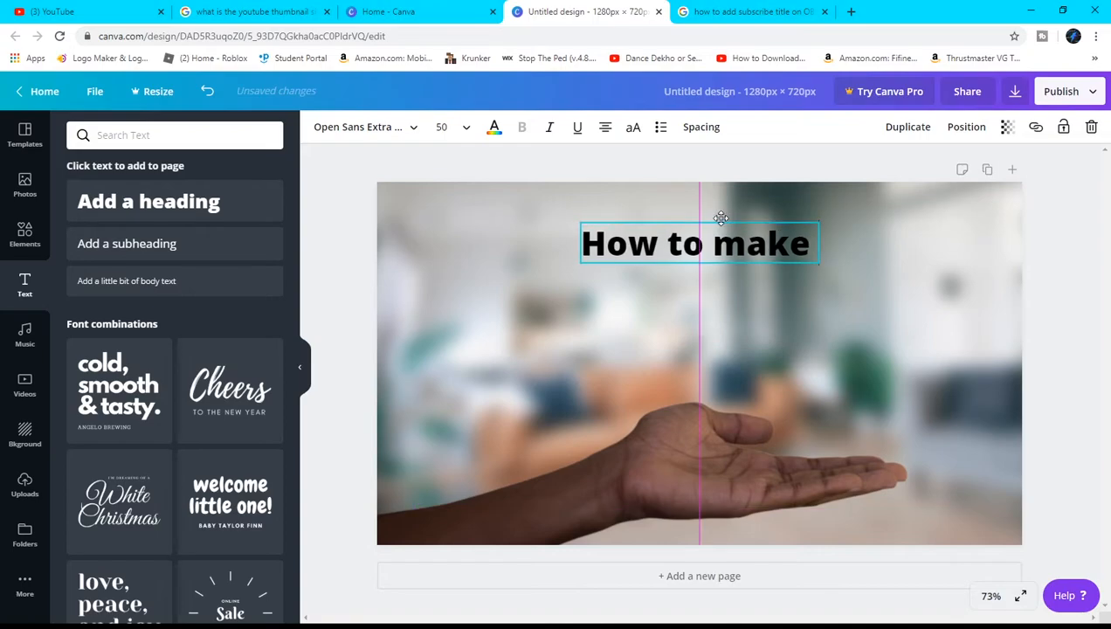
# - Add a second heading reading "a Thumbnail" below "How to make" and remove its empty extra line
pyautogui.click(207, 203)
pyautogui.write('A Th')
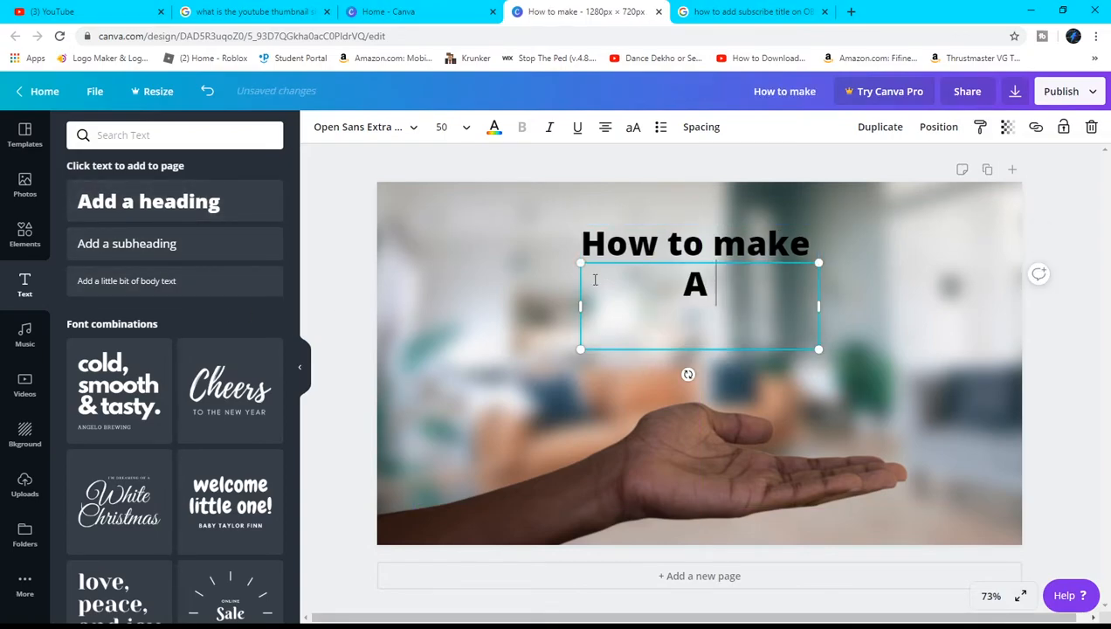
pyautogui.press('BackSpace')
pyautogui.press('BackSpace')
pyautogui.press('BackSpace')
pyautogui.press('BackSpace')
pyautogui.write('a T')
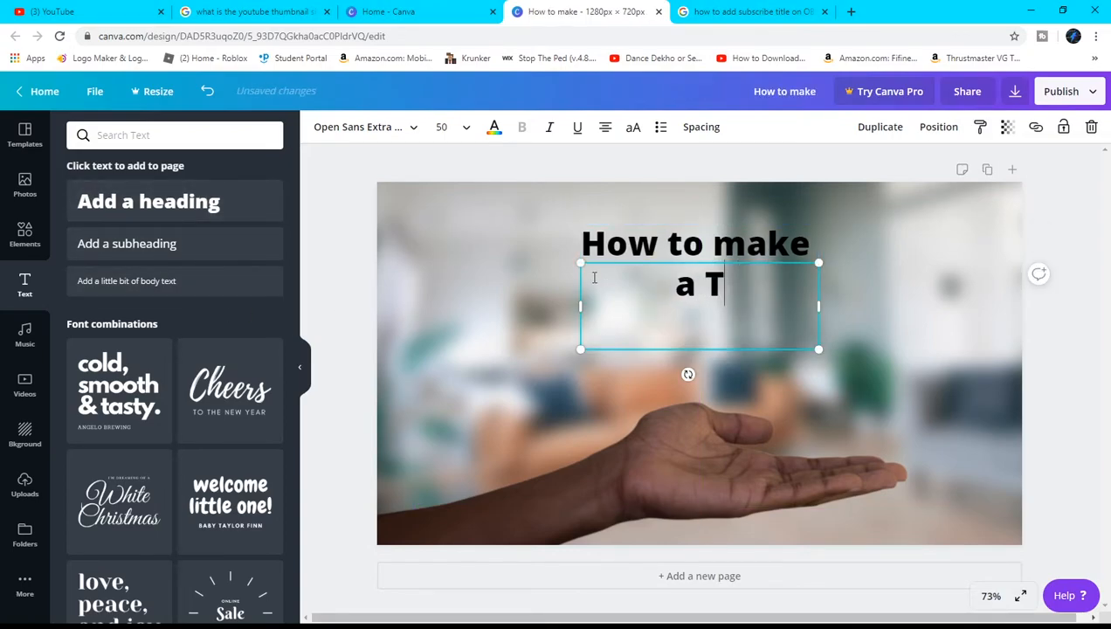
pyautogui.write('humbanil')
pyautogui.press('BackSpace')
pyautogui.press('BackSpace')
pyautogui.press('BackSpace')
pyautogui.press('BackSpace')
pyautogui.write('nail')
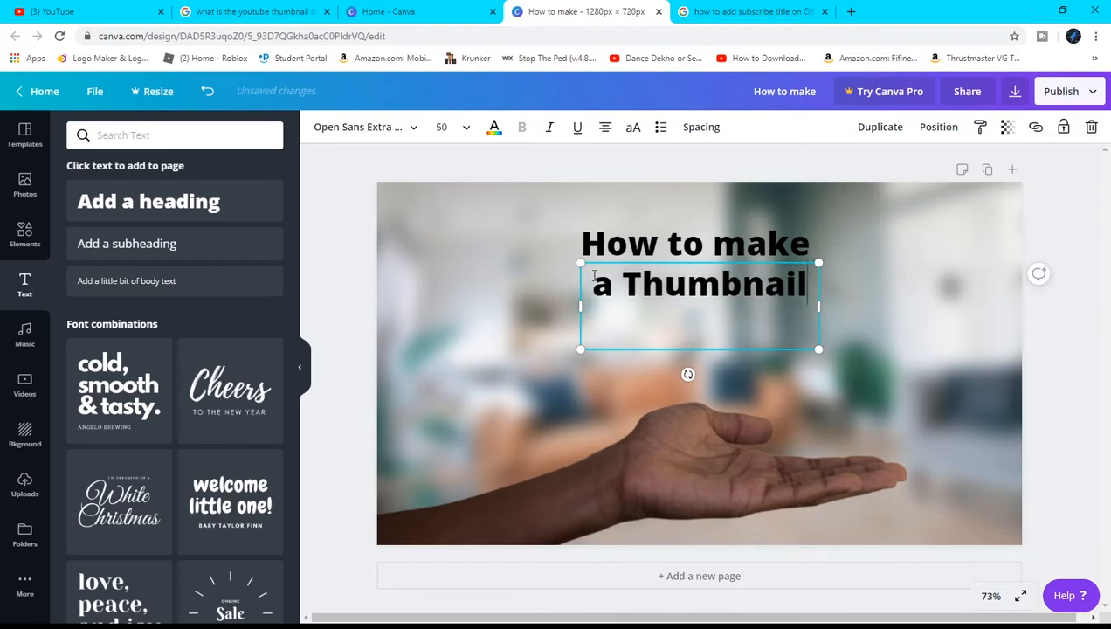
pyautogui.click(767, 321)
pyautogui.press('BackSpace')
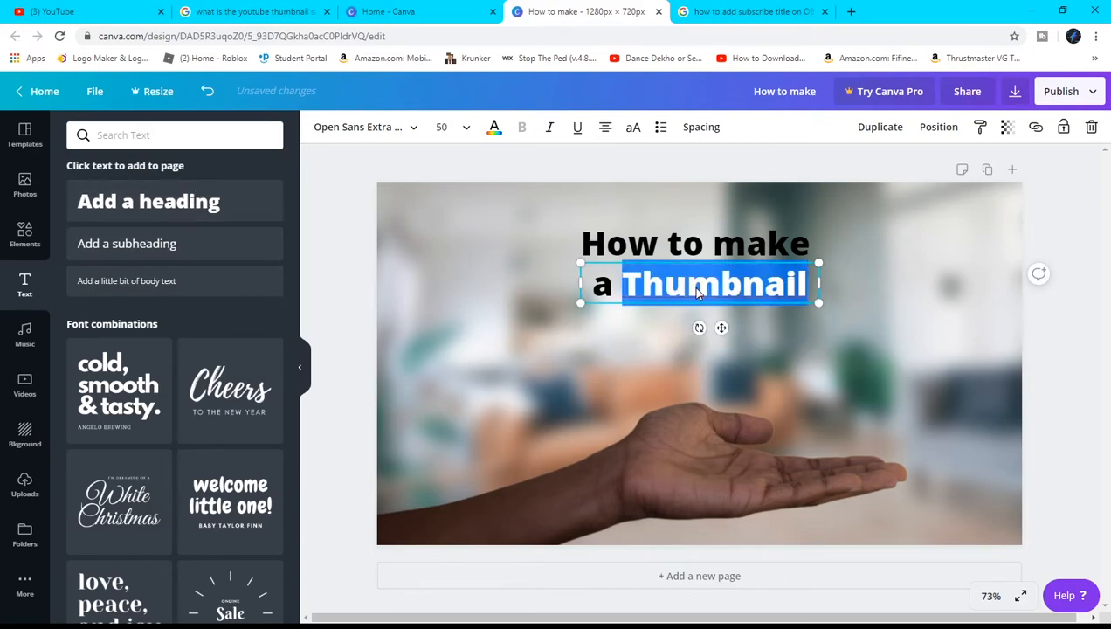
# - Add a third heading reading "For Free Online" below "a Thumbnail"
pyautogui.click(196, 213)
pyautogui.write('For')
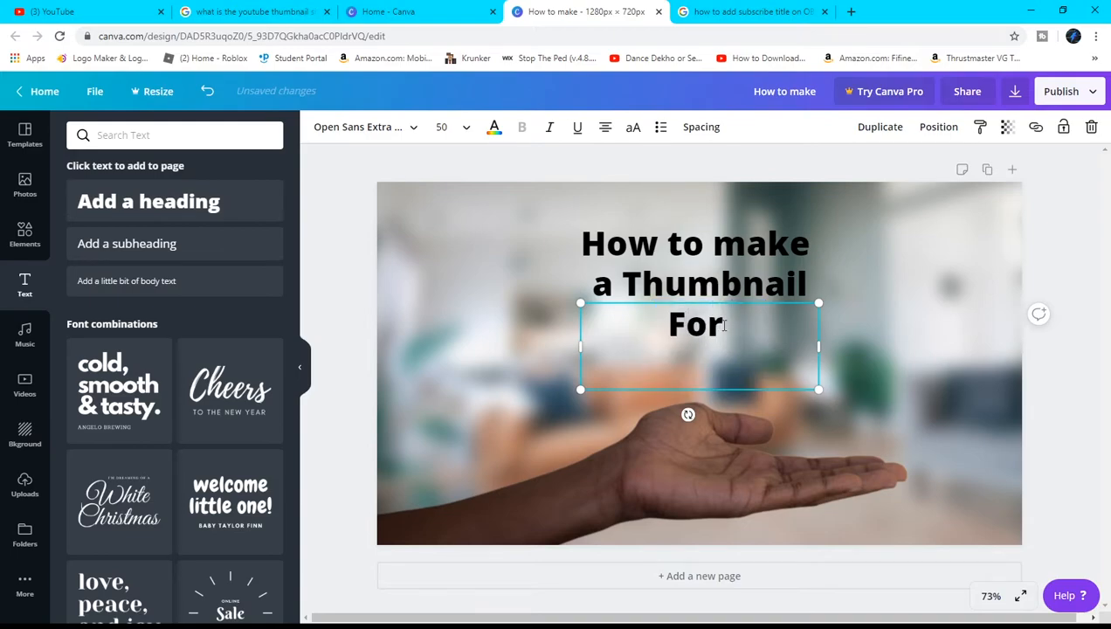
pyautogui.write(' fre')
pyautogui.press('BackSpace')
pyautogui.press('BackSpace')
pyautogui.press('BackSpace')
pyautogui.write('Fre')
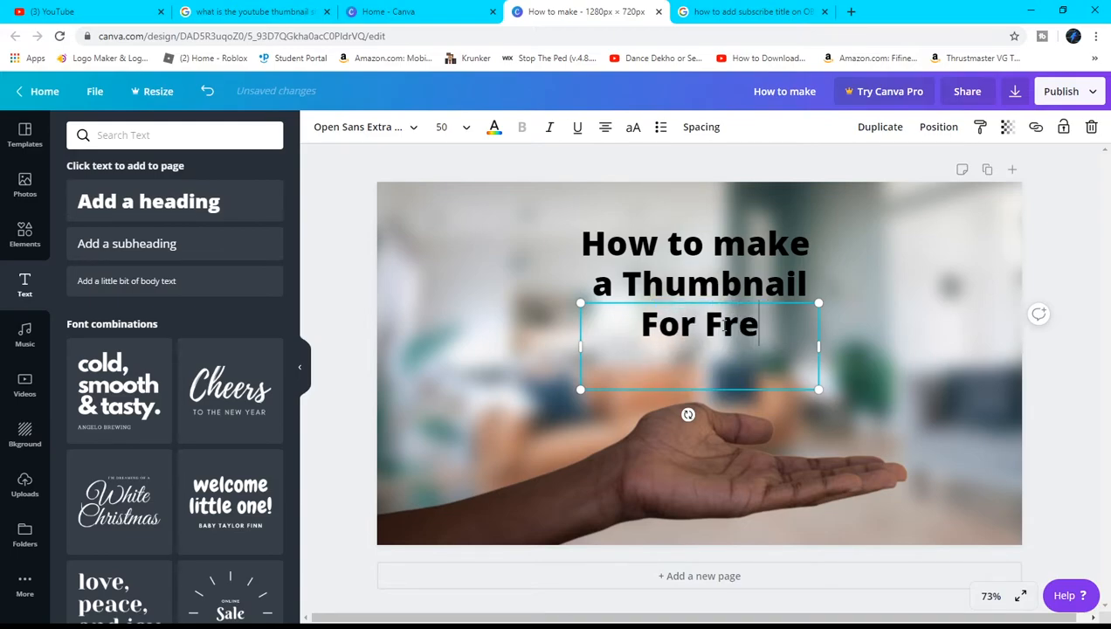
pyautogui.write('e online')
pyautogui.press('Left')
pyautogui.press('Left')
pyautogui.press('Left')
pyautogui.press('Left')
pyautogui.press('Left')
pyautogui.press('BackSpace')
pyautogui.write('O')
pyautogui.click(650, 370)
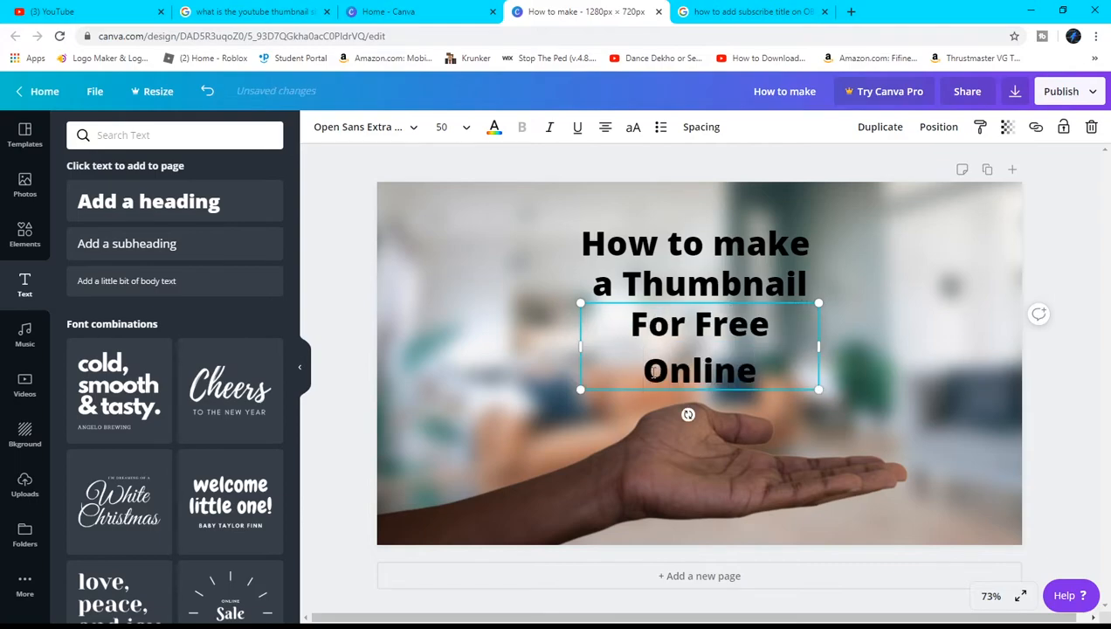
pyautogui.press('BackSpace')
pyautogui.click(679, 317)
pyautogui.click(685, 362)
# - Widen the "For Free Online" text box to fit one line and move it down to just above the hand
pyautogui.moveTo(818, 345); pyautogui.dragTo(870, 345)
pyautogui.moveTo(830, 306); pyautogui.dragTo(846, 362)
pyautogui.click(778, 473)
pyautogui.click(785, 383)
pyautogui.moveTo(785, 381)
pyautogui.mouseDown()
pyautogui.moveTo(777, 370)
pyautogui.moveTo(773, 384)
pyautogui.mouseUp()
# - Set the font size of the "For Free Online" text to 72
pyautogui.doubleClick(736, 398)
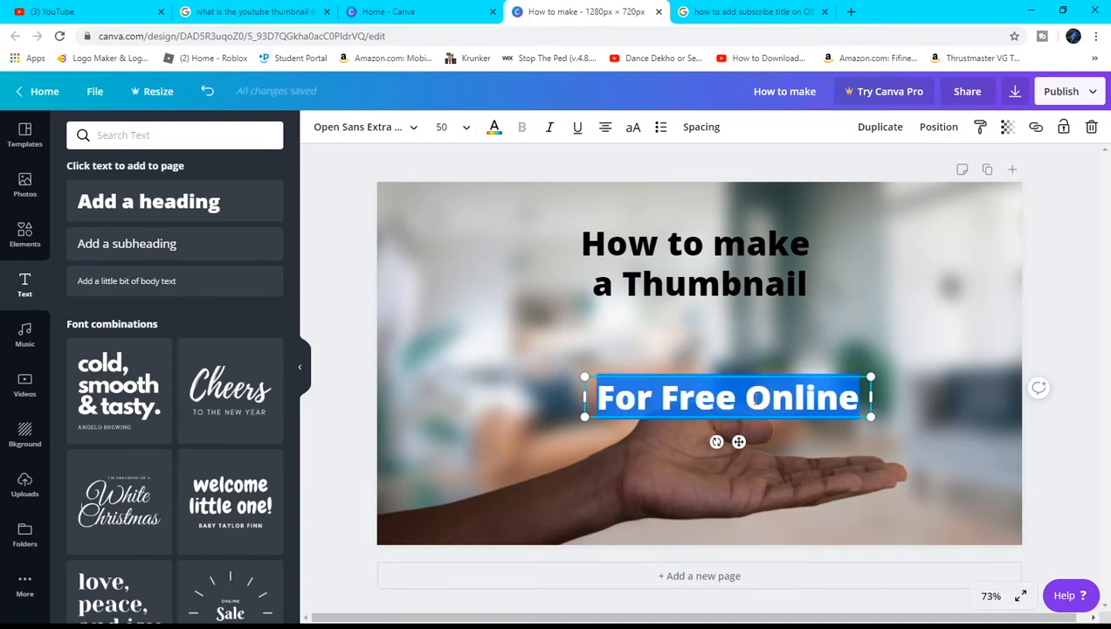
pyautogui.click(446, 127)
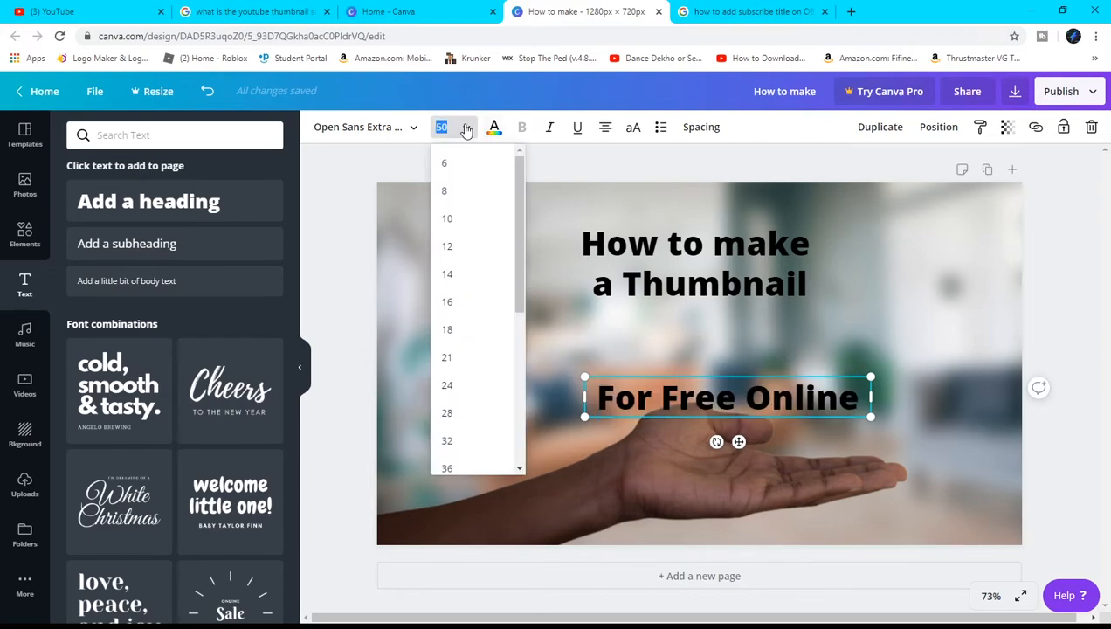
pyautogui.scroll(-5, 479, 347)
pyautogui.scroll(5, 485, 337)
pyautogui.press('Return')
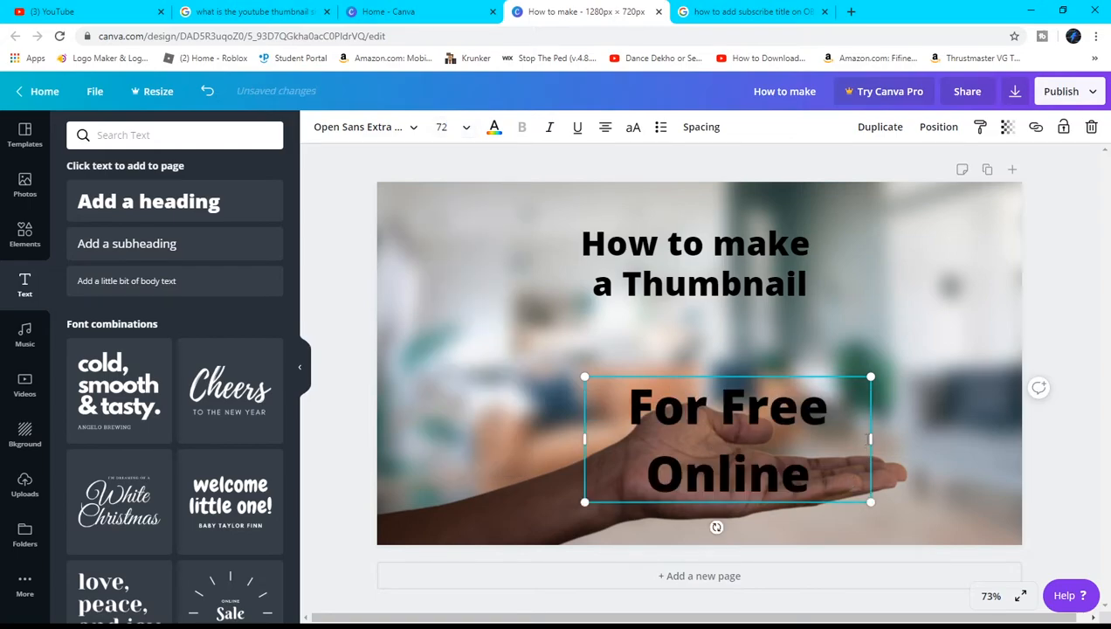
# - Widen the "For Free Online" text box so the enlarged text fits one line, and reposition it above the palm
pyautogui.moveTo(873, 439); pyautogui.dragTo(974, 435)
pyautogui.click(839, 404)
pyautogui.moveTo(839, 403); pyautogui.dragTo(804, 404)
pyautogui.click(883, 350)
pyautogui.click(892, 404)
pyautogui.moveTo(893, 404); pyautogui.dragTo(835, 392)
# - Set the font size of the "a Thumbnail" text to 72
pyautogui.click(675, 291)
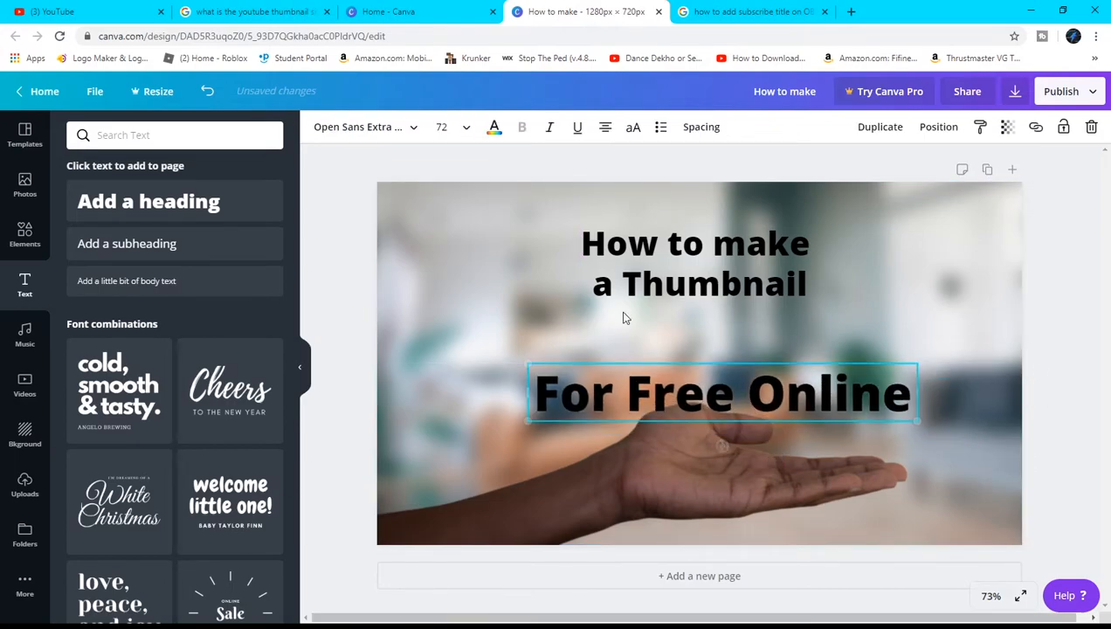
pyautogui.doubleClick(713, 281)
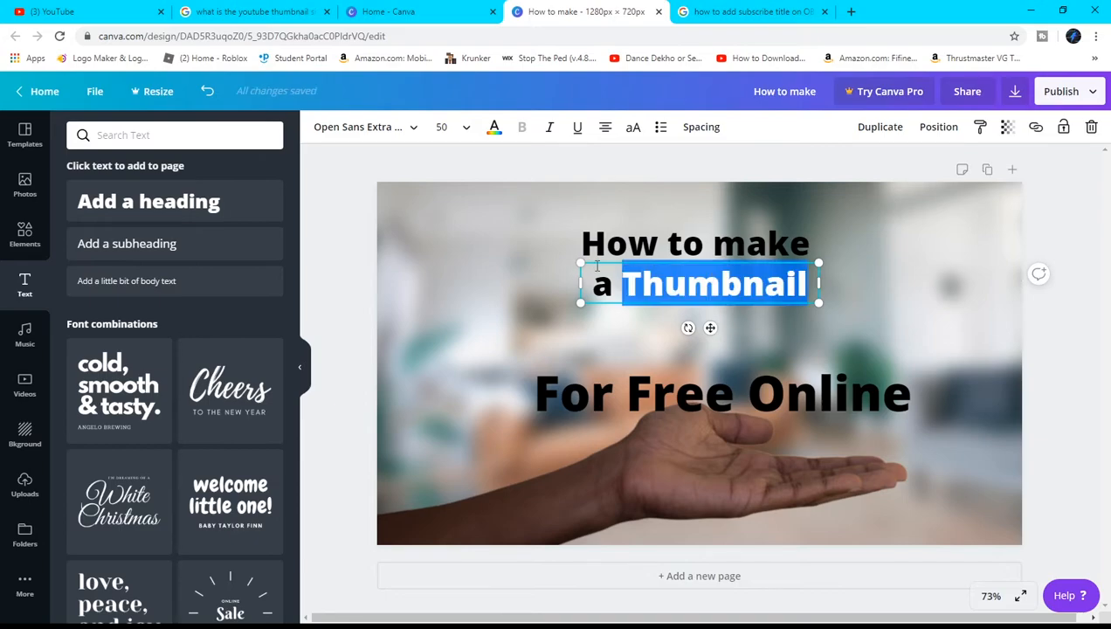
pyautogui.moveTo(645, 278); pyautogui.dragTo(590, 283)
pyautogui.click(446, 128)
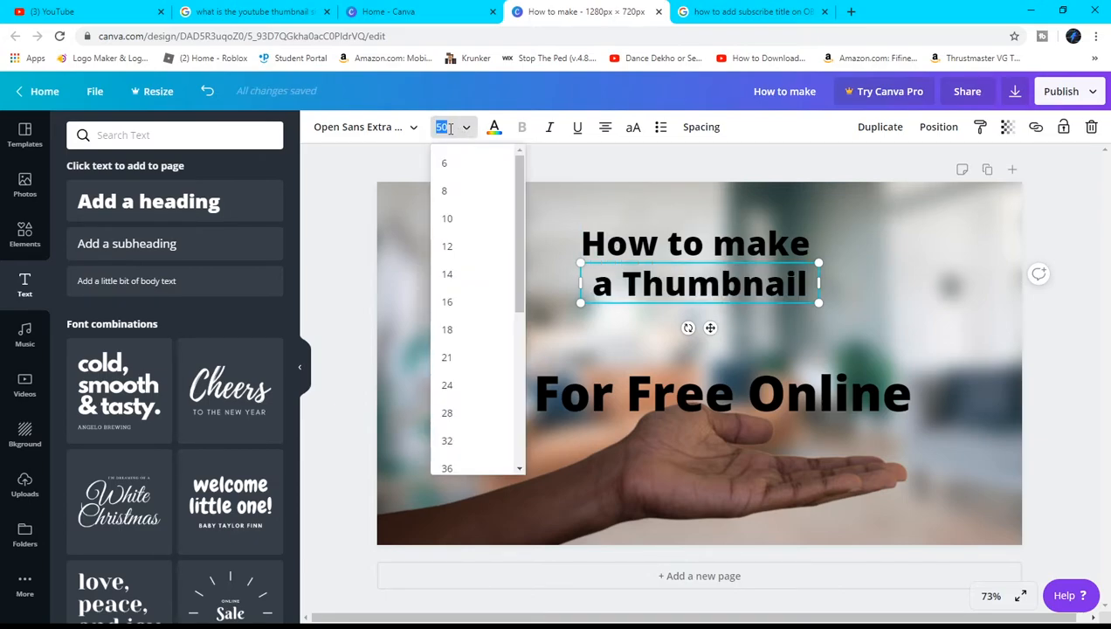
pyautogui.write('72')
pyautogui.press('Return')
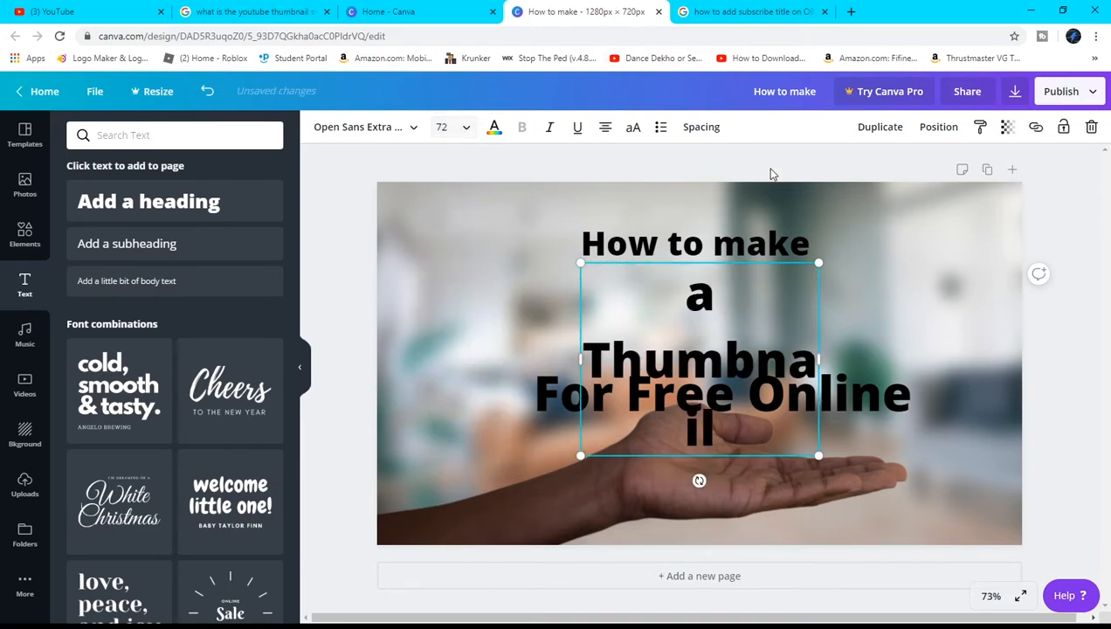
# - Widen the "a Thumbnail" text box to fit one line and move it directly above "For Free Online"
pyautogui.moveTo(821, 356); pyautogui.dragTo(911, 359)
pyautogui.moveTo(813, 265); pyautogui.dragTo(806, 300)
pyautogui.click(839, 267)
# - Try red and light purple text colours on the "How to make" heading and return it to black
pyautogui.click(733, 241)
pyautogui.tripleClick(734, 240)
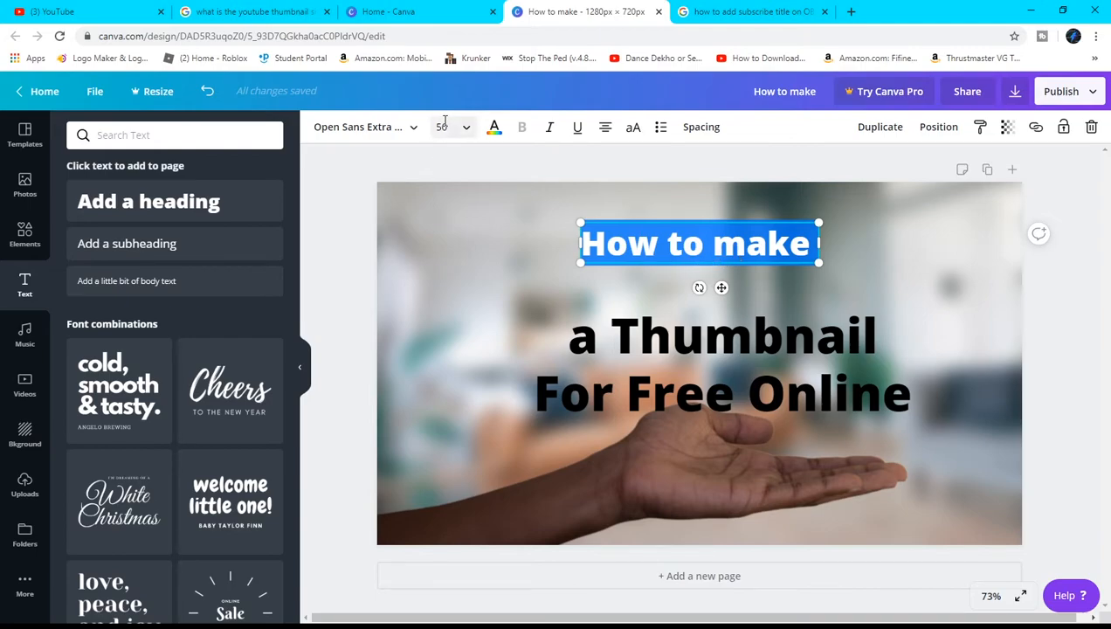
pyautogui.click(1105, 282)
pyautogui.click(753, 240)
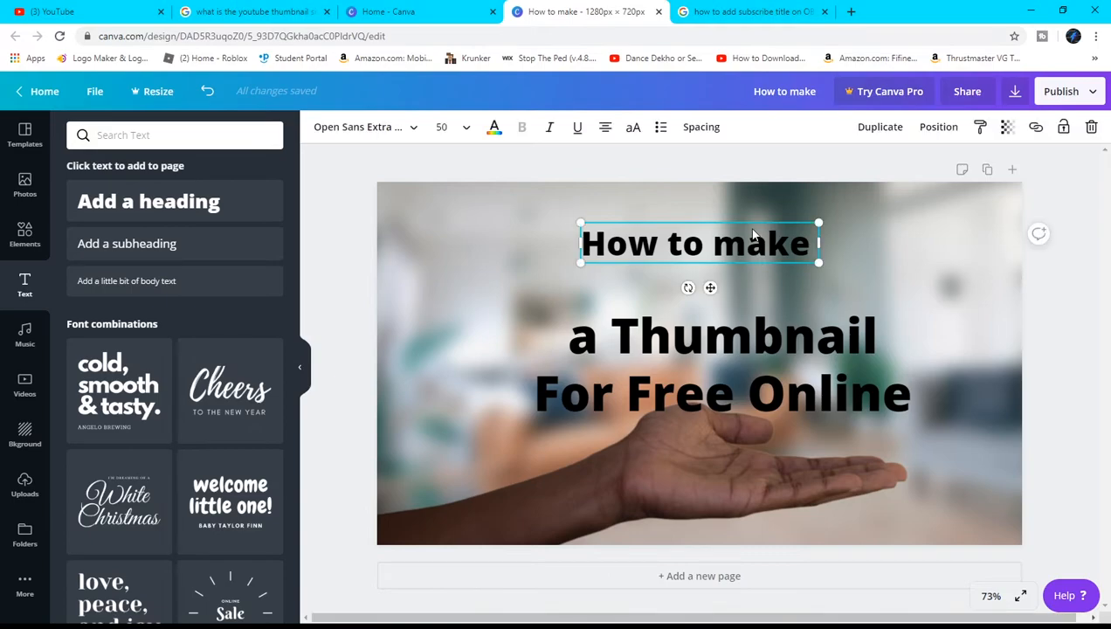
pyautogui.click(494, 130)
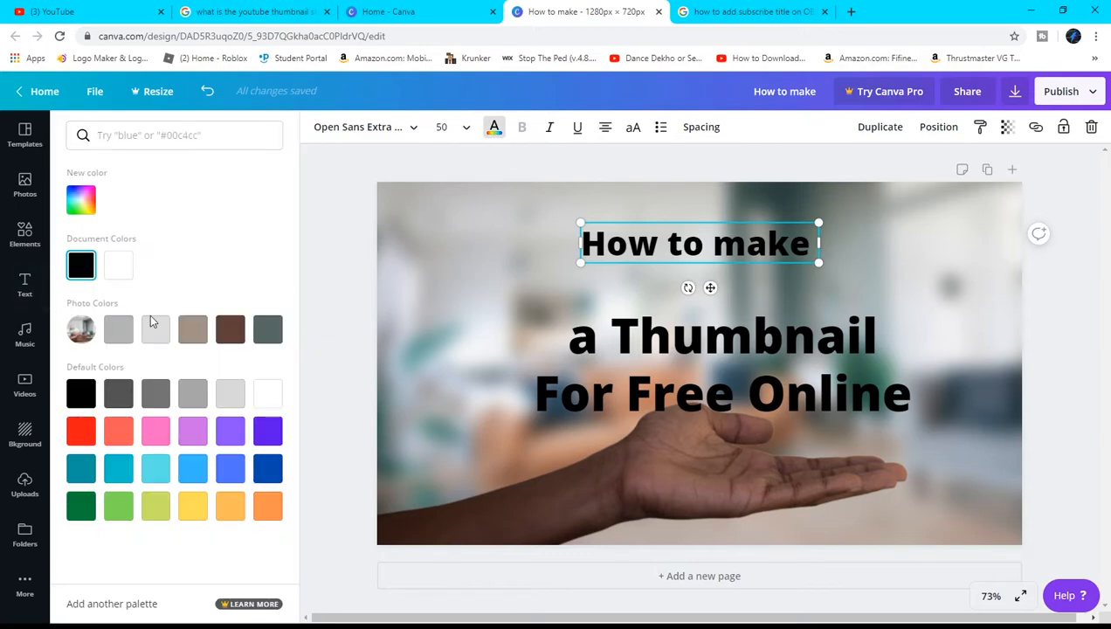
pyautogui.click(77, 430)
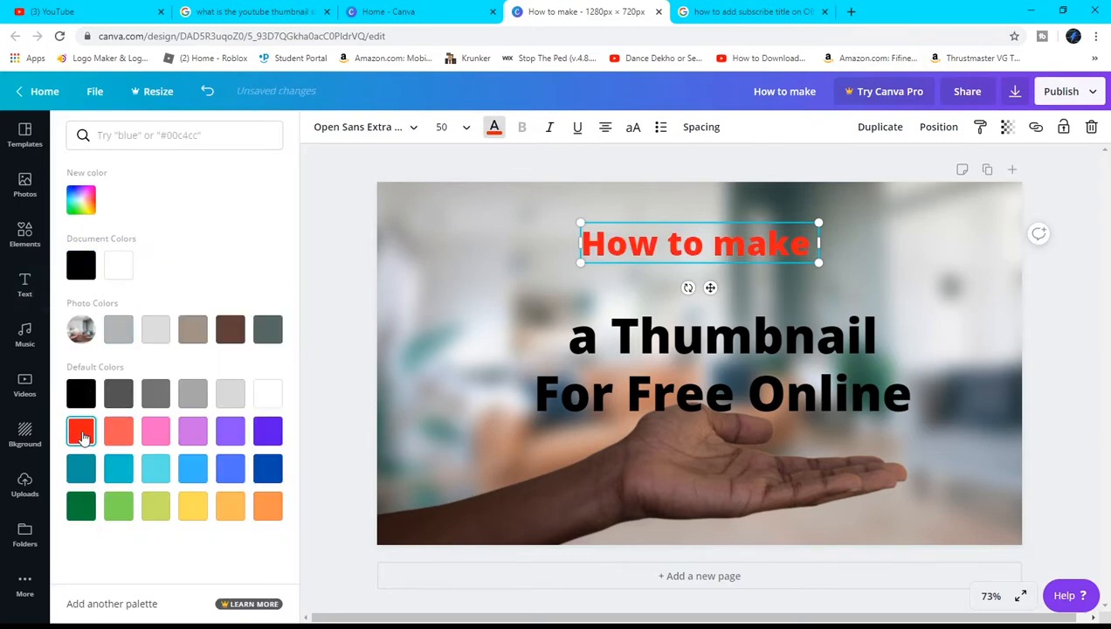
pyautogui.click(193, 430)
pyautogui.click(80, 265)
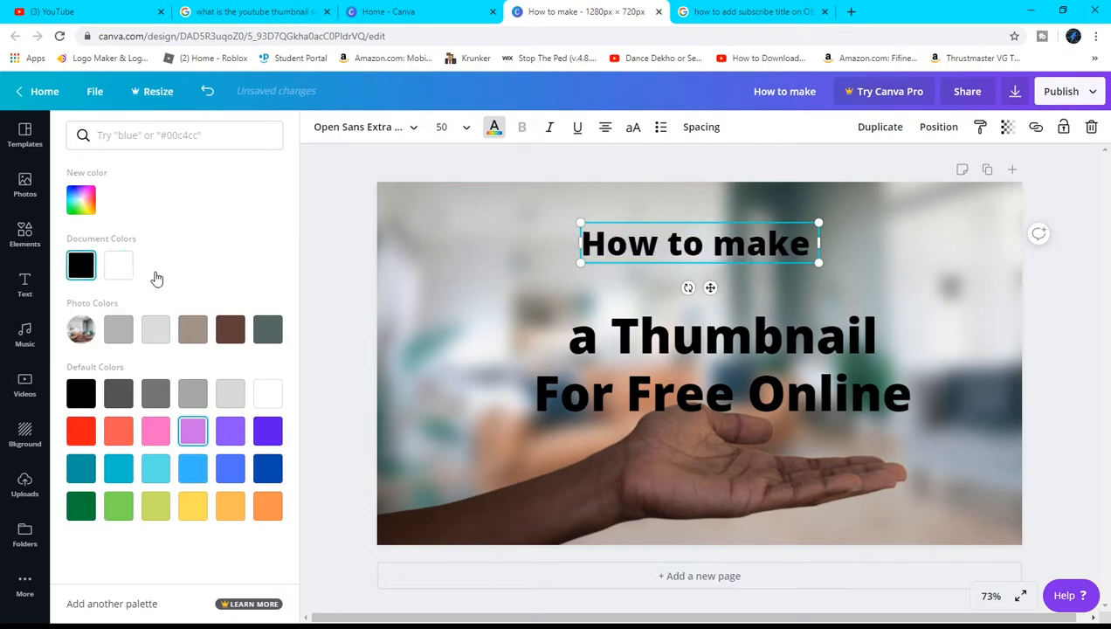
pyautogui.click(320, 285)
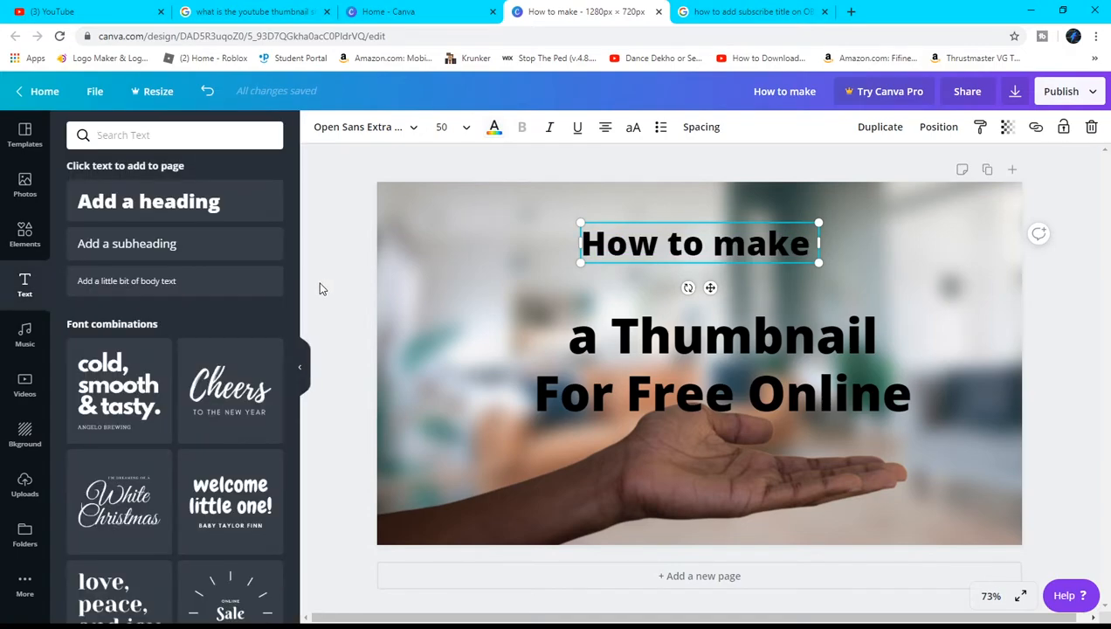
# - Stack the "How to make", "a Thumbnail" and "For Free Online" headings closely together, centred horizontally on the canvas above the hand
pyautogui.moveTo(738, 243)
pyautogui.mouseDown()
pyautogui.moveTo(759, 279)
pyautogui.moveTo(752, 238)
pyautogui.moveTo(752, 260)
pyautogui.mouseUp()
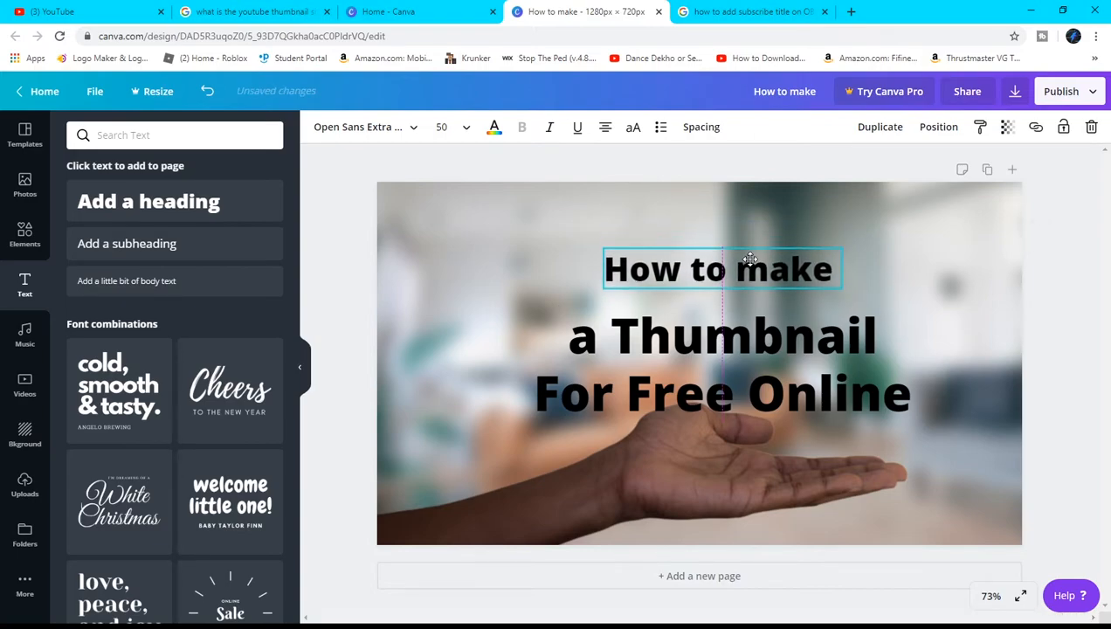
pyautogui.click(747, 341)
pyautogui.moveTo(747, 341); pyautogui.dragTo(747, 323)
pyautogui.click(752, 393)
pyautogui.moveTo(752, 393); pyautogui.dragTo(726, 391)
pyautogui.moveTo(739, 313)
pyautogui.mouseDown()
pyautogui.moveTo(707, 308)
pyautogui.moveTo(702, 319)
pyautogui.moveTo(717, 320)
pyautogui.mouseUp()
pyautogui.click(725, 275)
pyautogui.moveTo(704, 273)
pyautogui.mouseDown()
pyautogui.moveTo(671, 274)
pyautogui.moveTo(708, 276)
pyautogui.mouseUp()
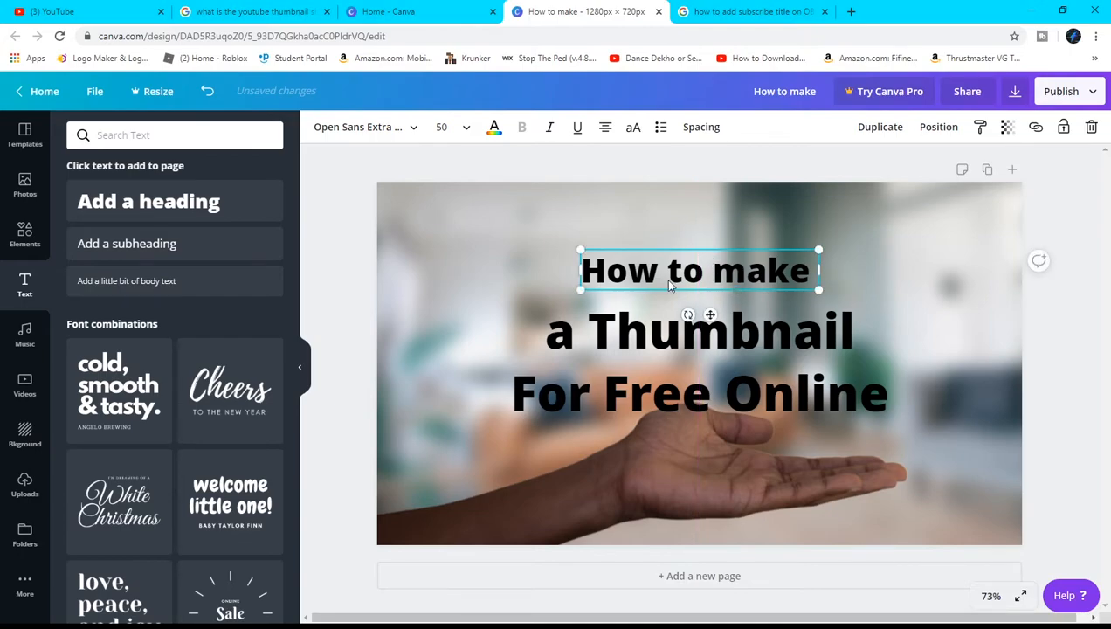
pyautogui.click(356, 281)
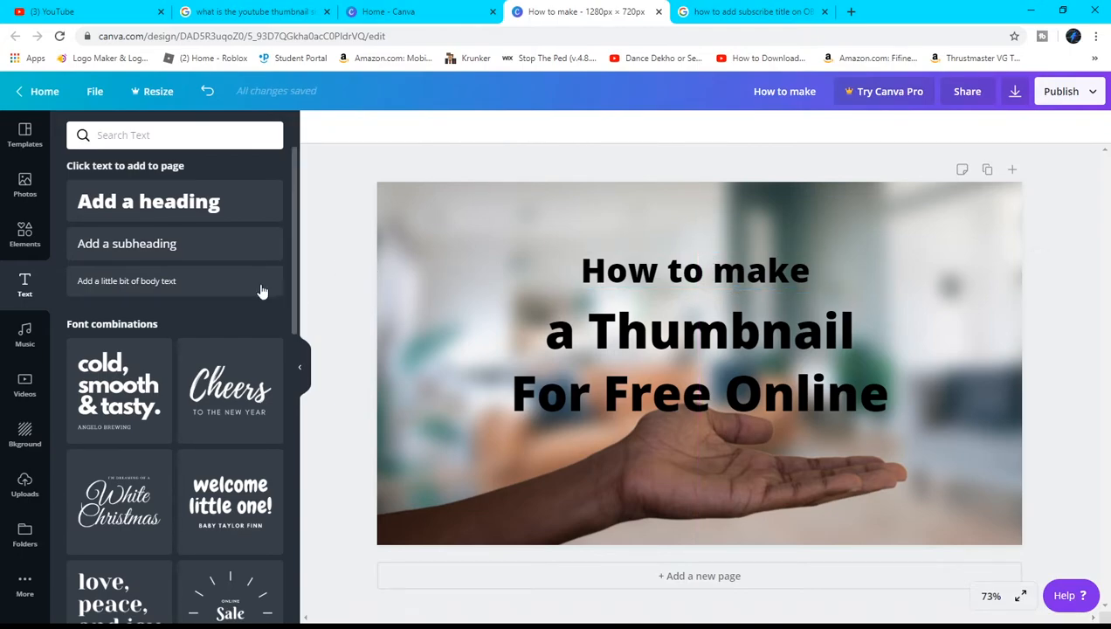
# - Add a heading reading "Quick" and place it above the start of the "How to make" line
pyautogui.click(191, 204)
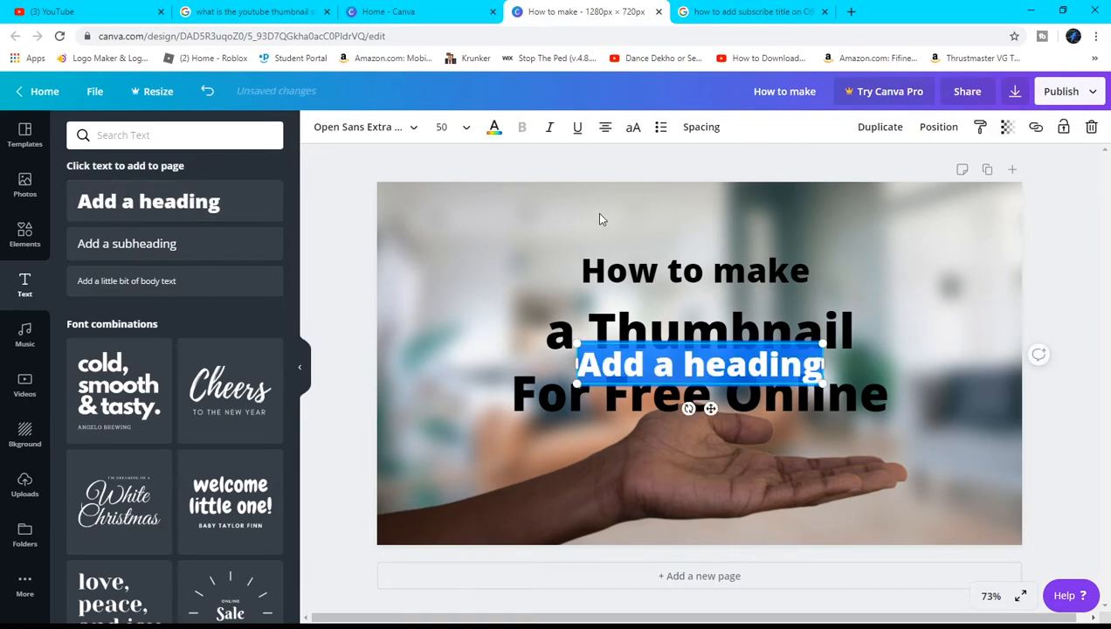
pyautogui.write('Quick')
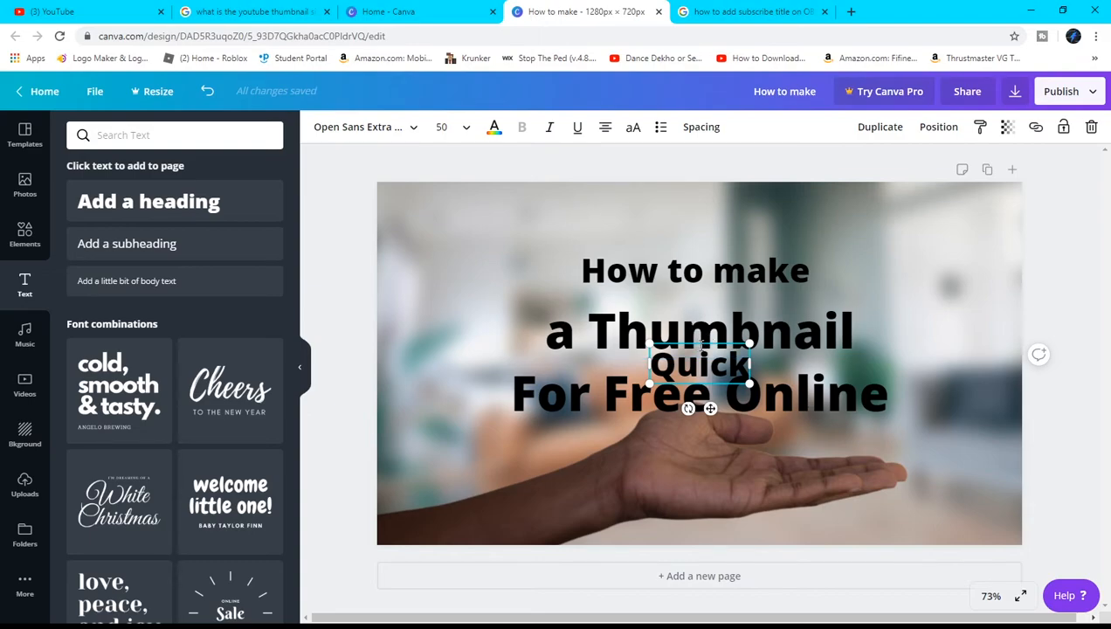
pyautogui.moveTo(696, 341); pyautogui.dragTo(594, 209)
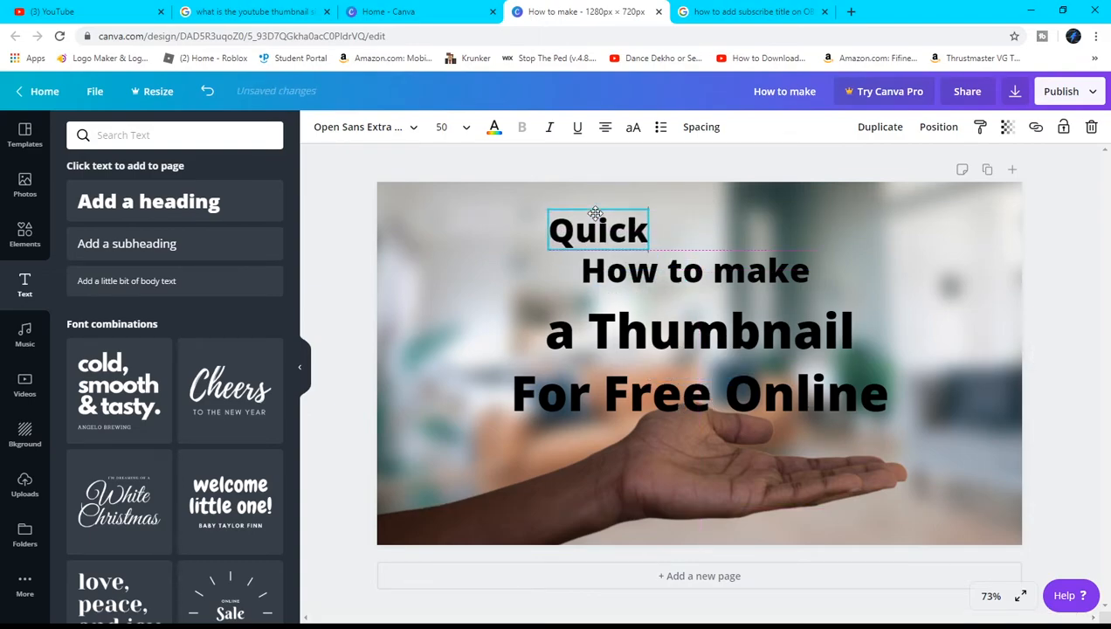
# - Add a heading containing only "+" and place it directly after "Quick" on the same line
pyautogui.click(175, 201)
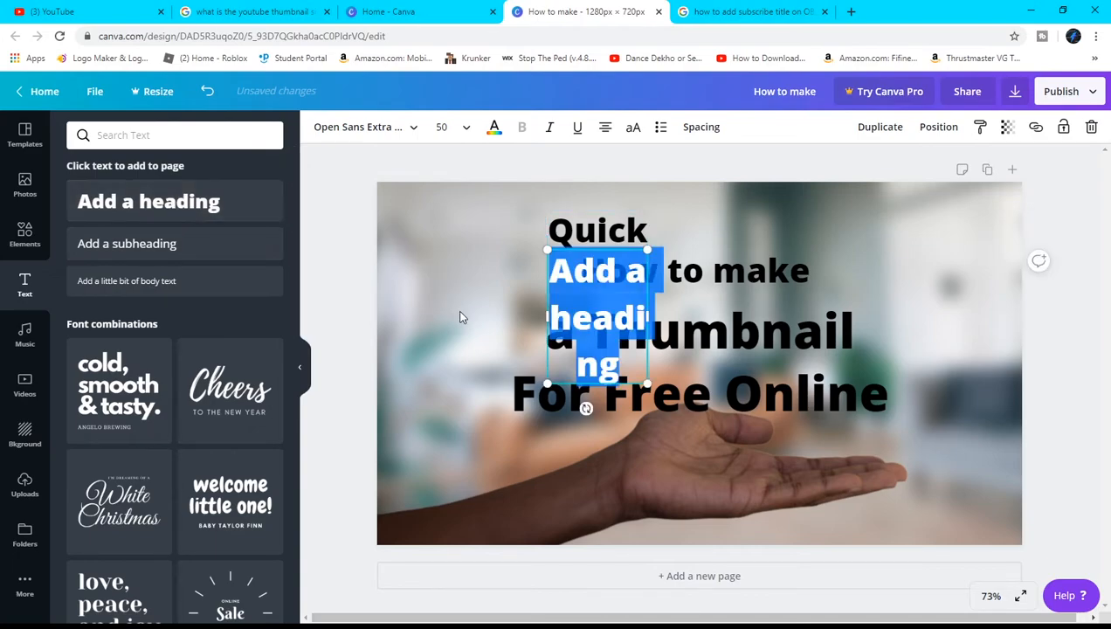
pyautogui.press('BackSpace')
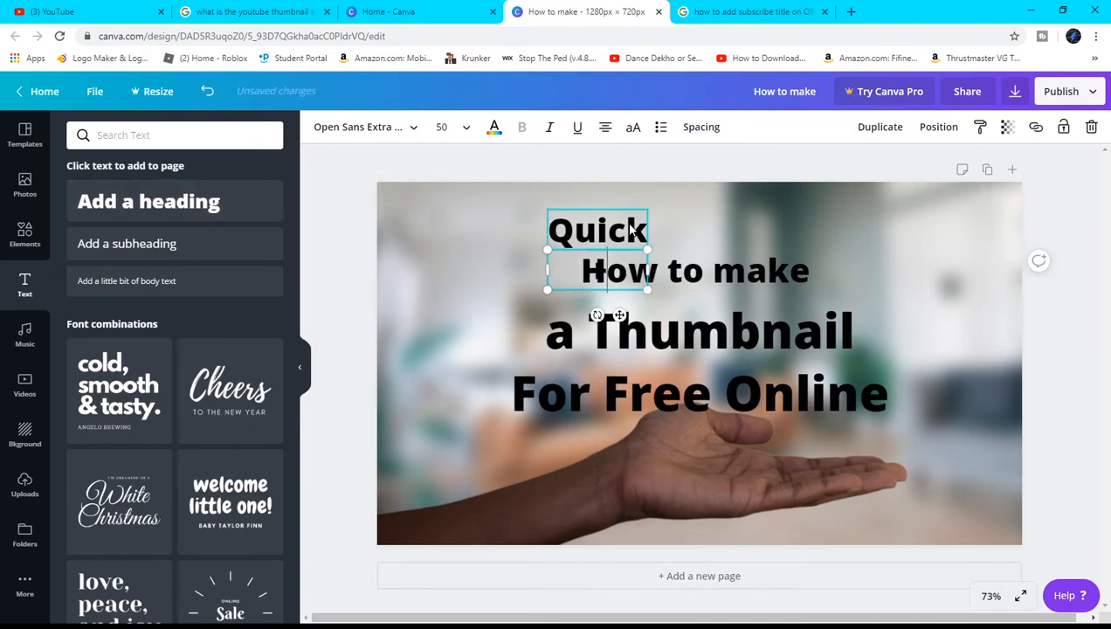
pyautogui.moveTo(618, 248); pyautogui.dragTo(680, 209)
# - Add a heading reading "Simple", move it to the canvas's upper edge and widen its text box to fit one line
pyautogui.click(183, 204)
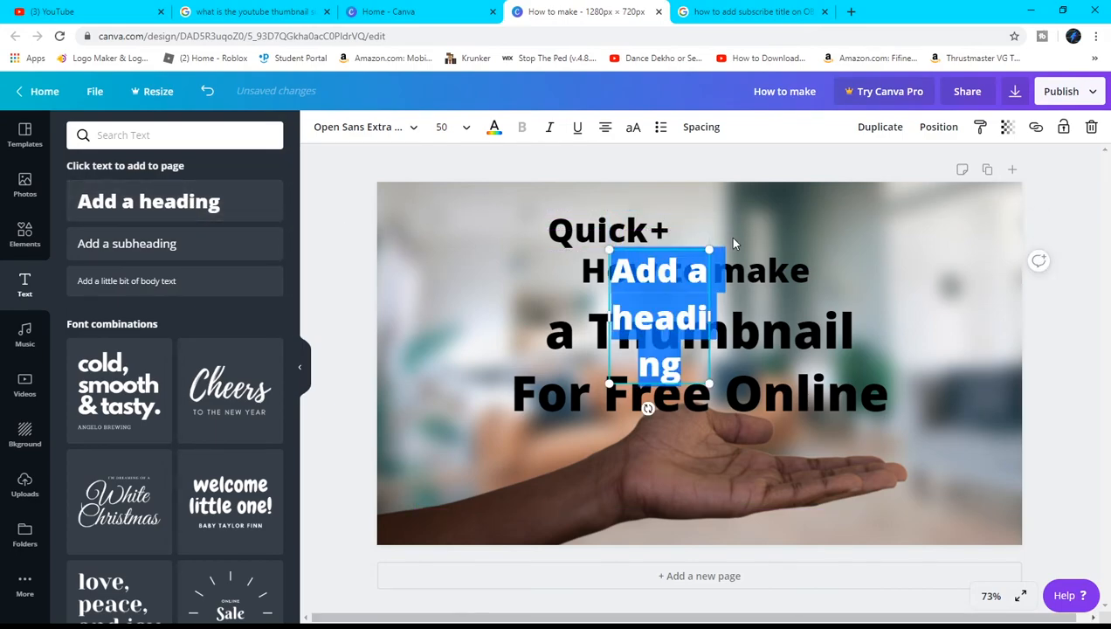
pyautogui.write('Simple')
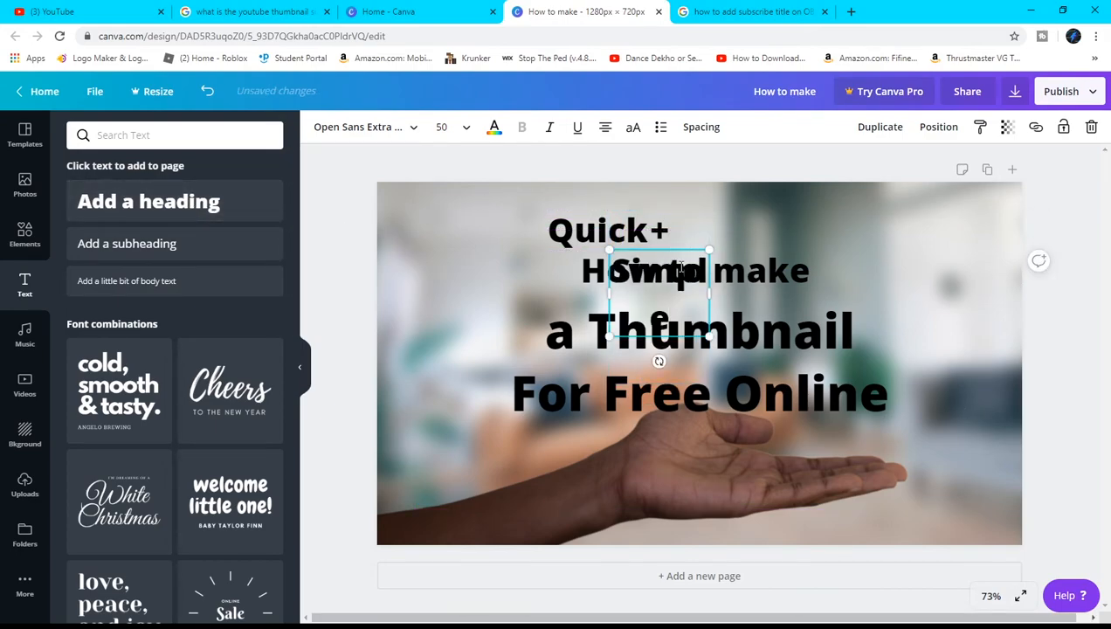
pyautogui.moveTo(671, 247); pyautogui.dragTo(810, 185)
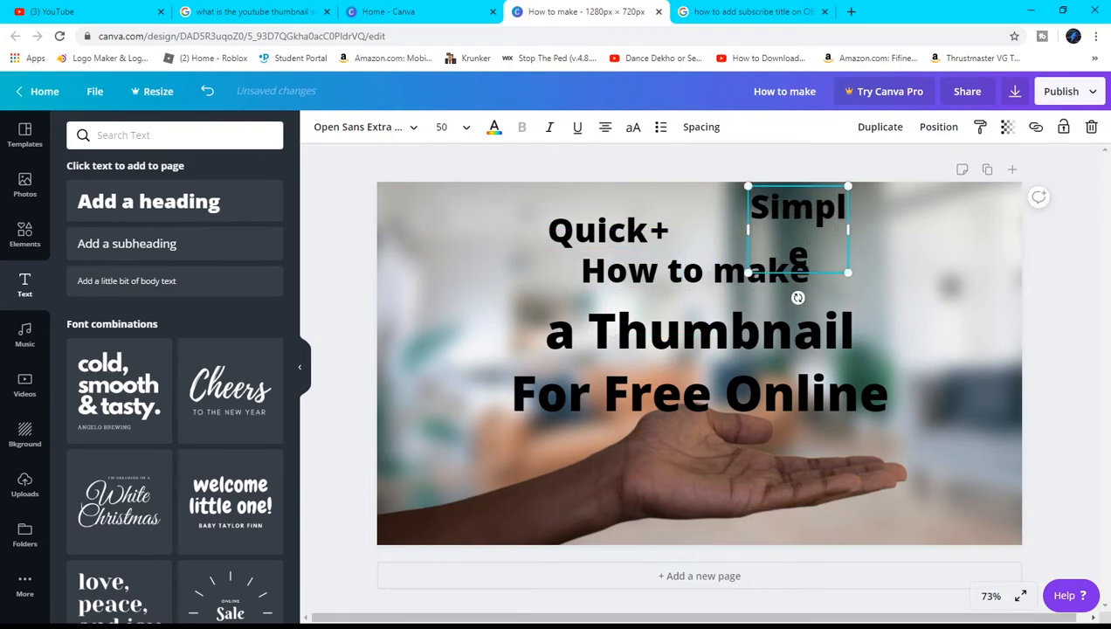
pyautogui.moveTo(848, 228); pyautogui.dragTo(894, 227)
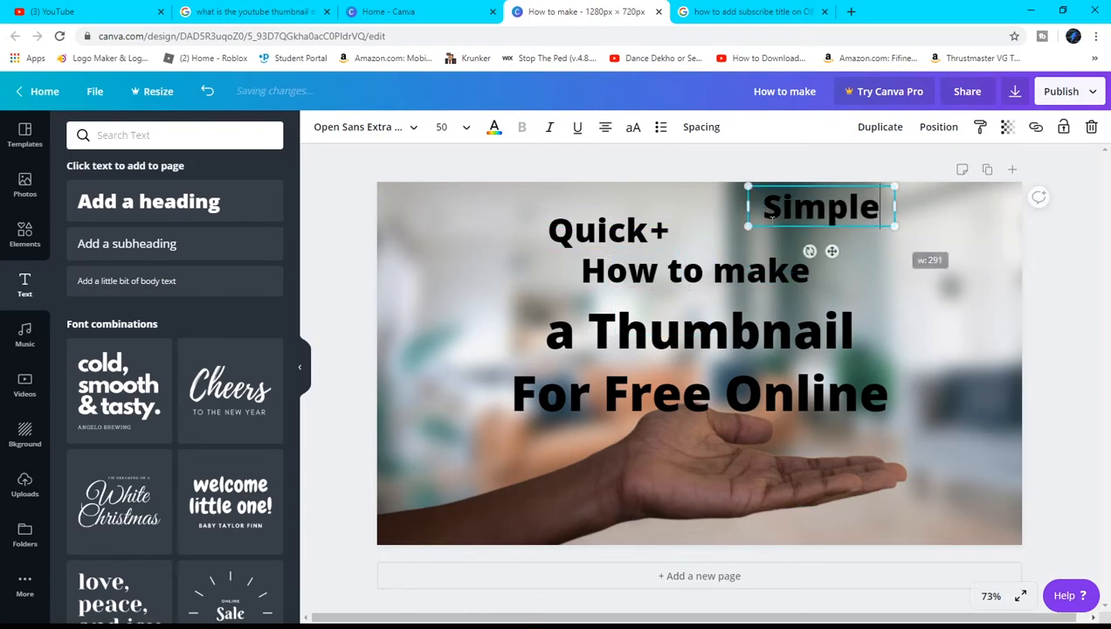
# - Rearrange the three small headings into an evenly spaced "Simple + Quick" line centred above "How to make"
pyautogui.click(587, 232)
pyautogui.moveTo(589, 232); pyautogui.dragTo(737, 241)
pyautogui.moveTo(802, 205); pyautogui.dragTo(562, 229)
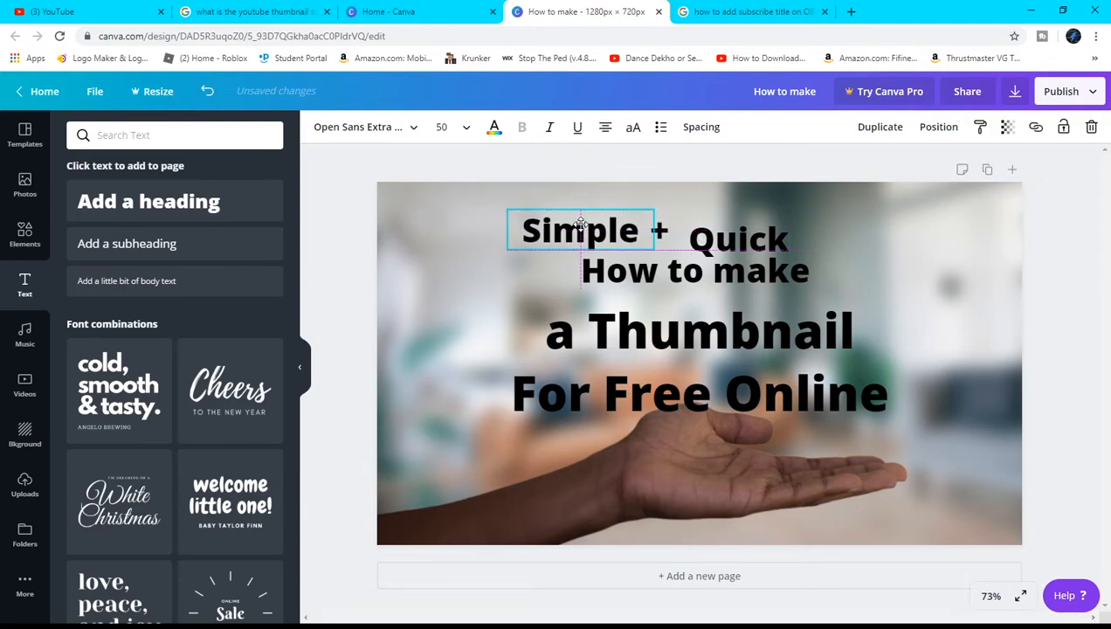
pyautogui.moveTo(748, 246); pyautogui.dragTo(780, 231)
pyautogui.click(659, 230)
pyautogui.moveTo(670, 230); pyautogui.dragTo(700, 229)
pyautogui.moveTo(585, 230); pyautogui.dragTo(614, 229)
pyautogui.moveTo(772, 232); pyautogui.dragTo(787, 230)
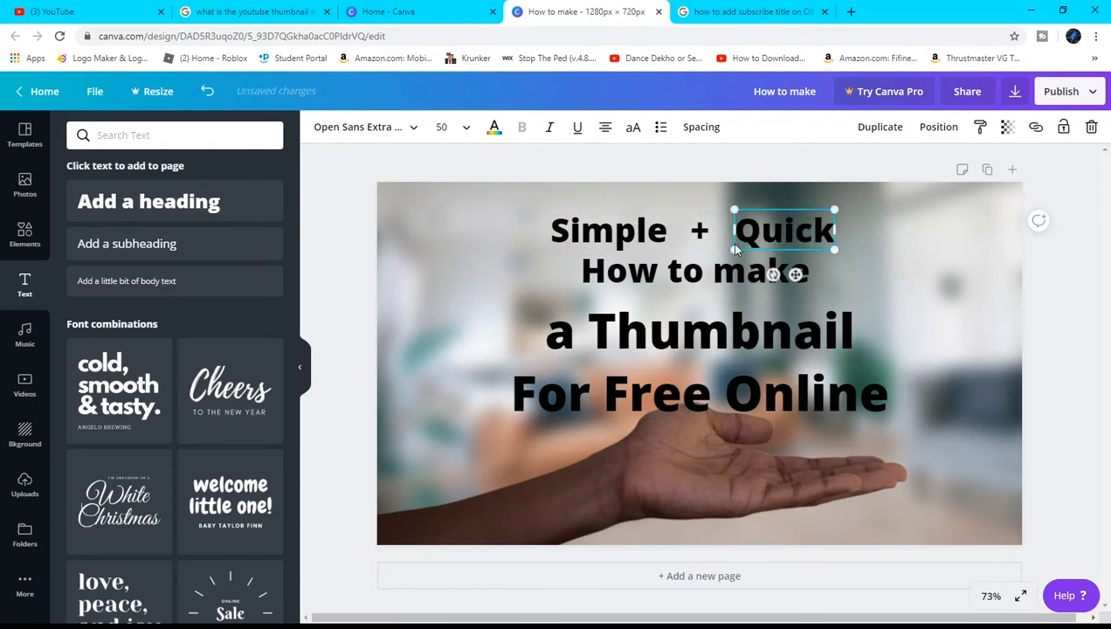
pyautogui.click(1032, 237)
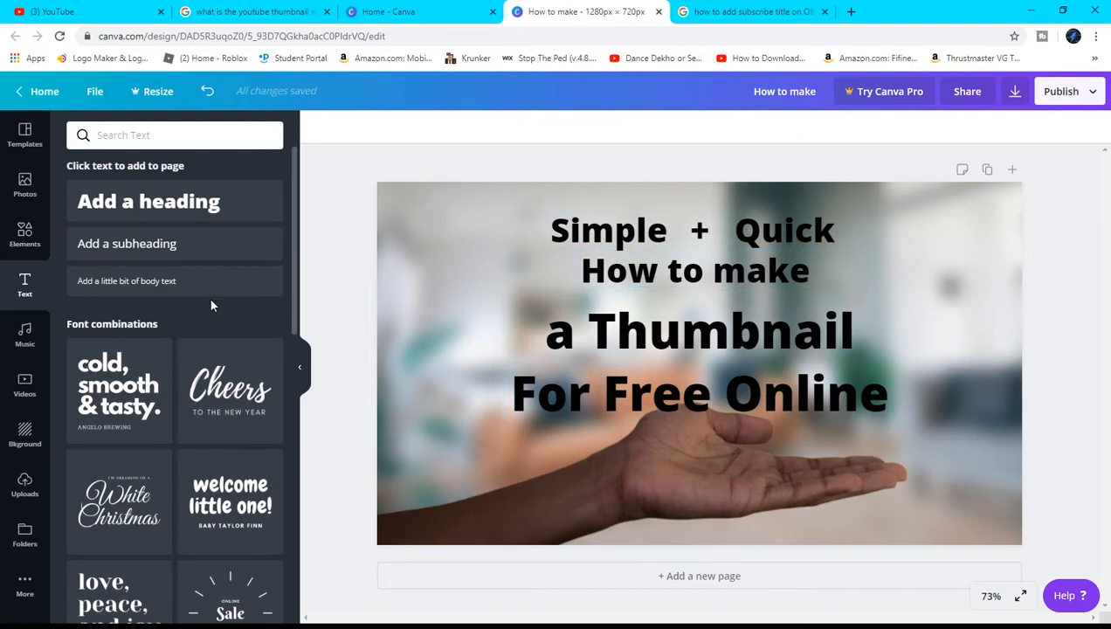
# - Browse the graphic elements and search them for "line", then clear the search
pyautogui.click(24, 232)
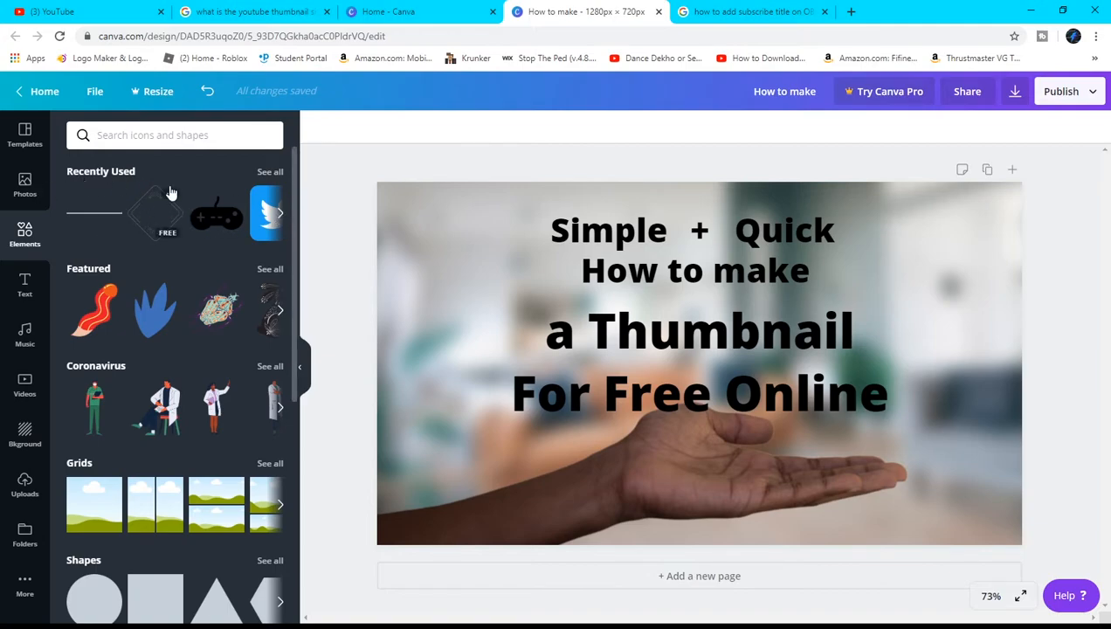
pyautogui.scroll(-8, 244, 262)
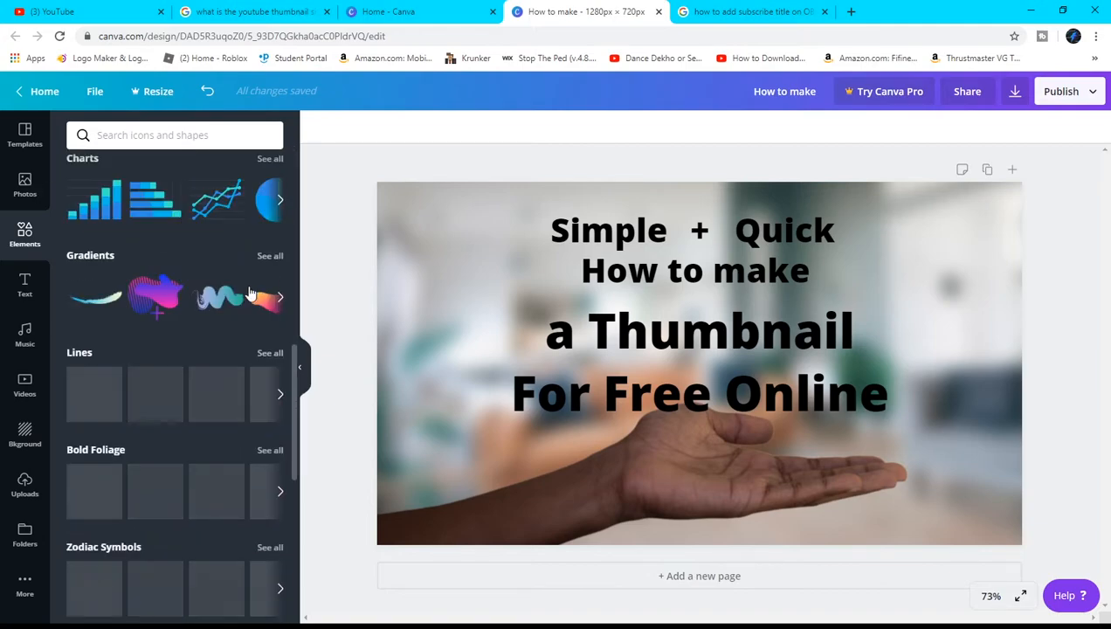
pyautogui.scroll(-10, 235, 301)
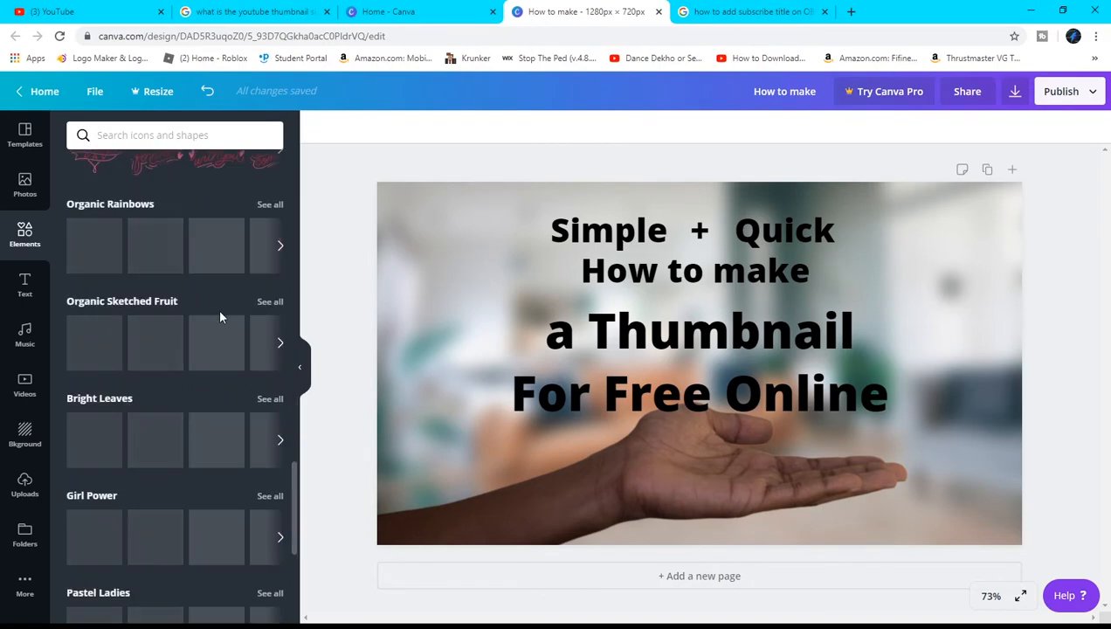
pyautogui.scroll(-5, 215, 389)
pyautogui.click(188, 135)
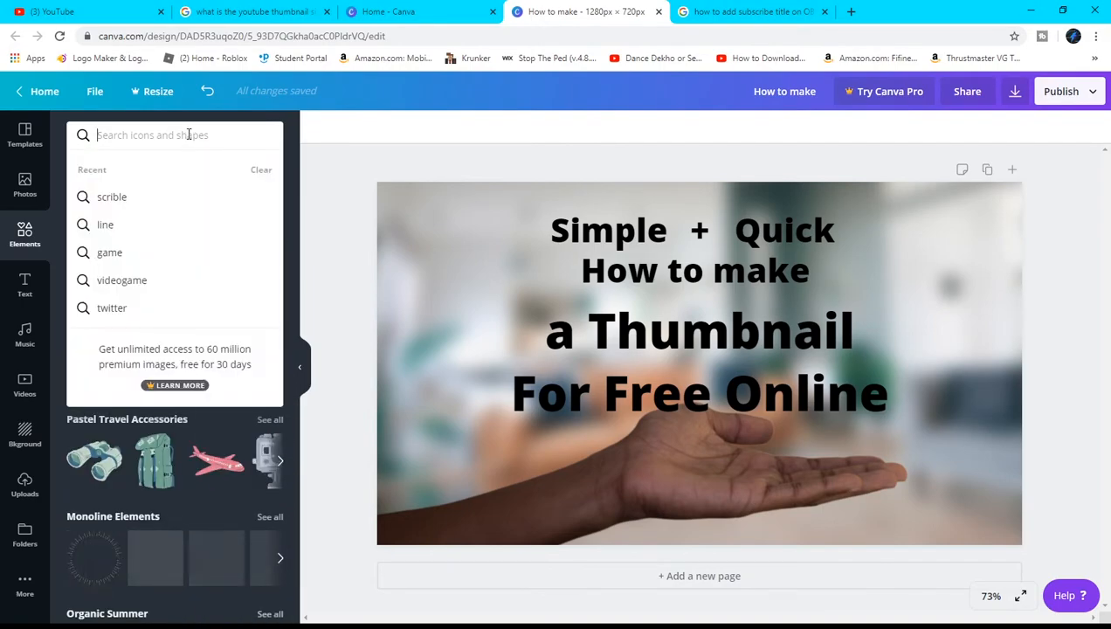
pyautogui.write('line')
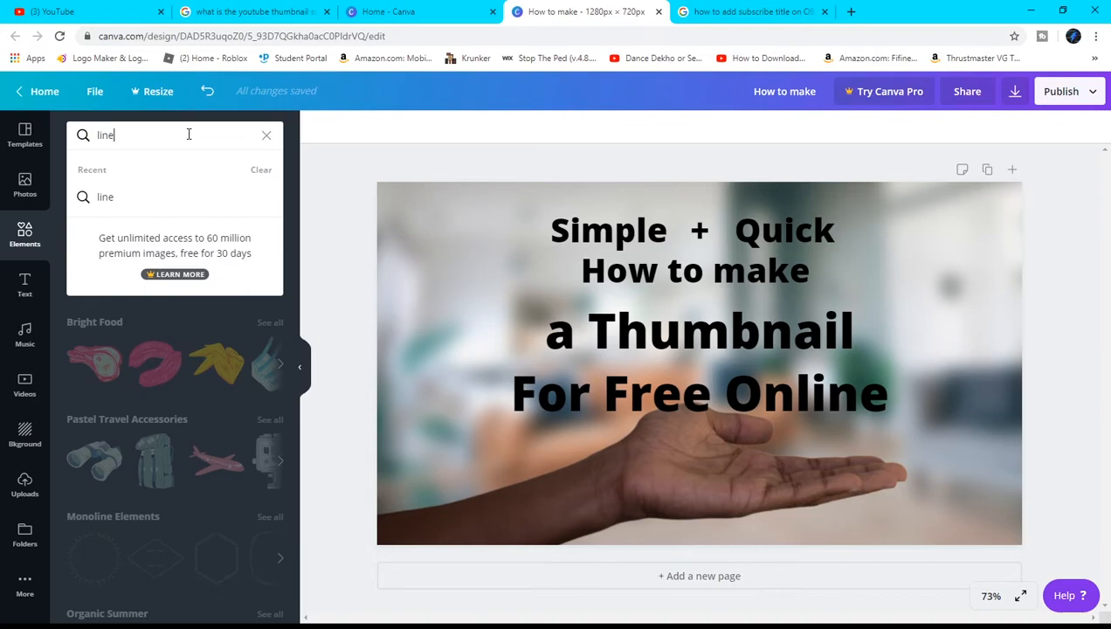
pyautogui.press('Return')
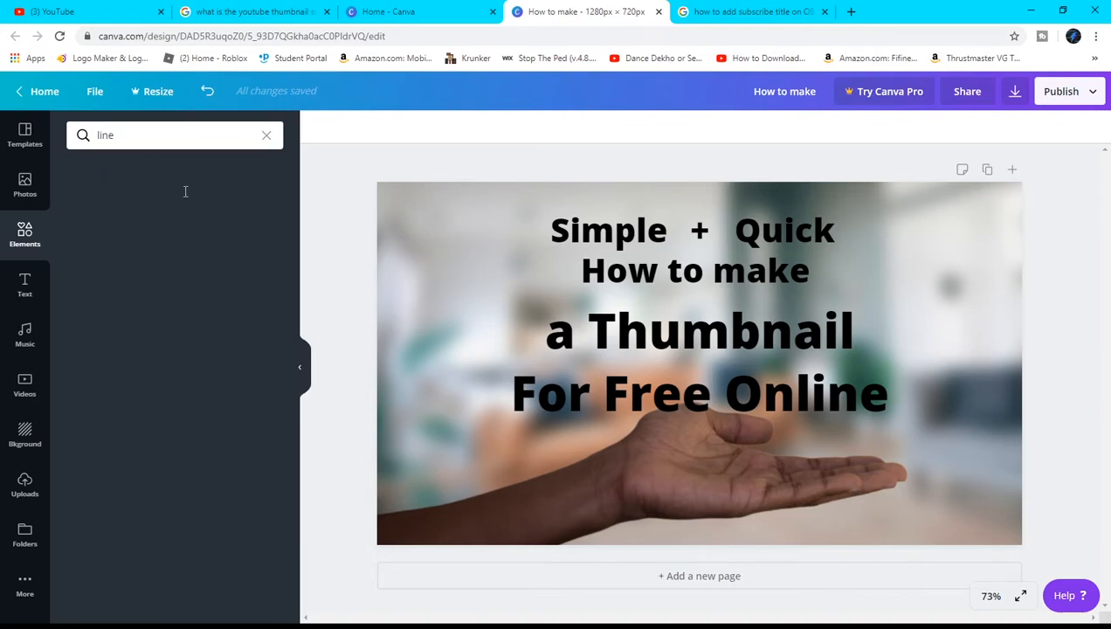
pyautogui.scroll(-3, 135, 291)
pyautogui.scroll(3, 162, 305)
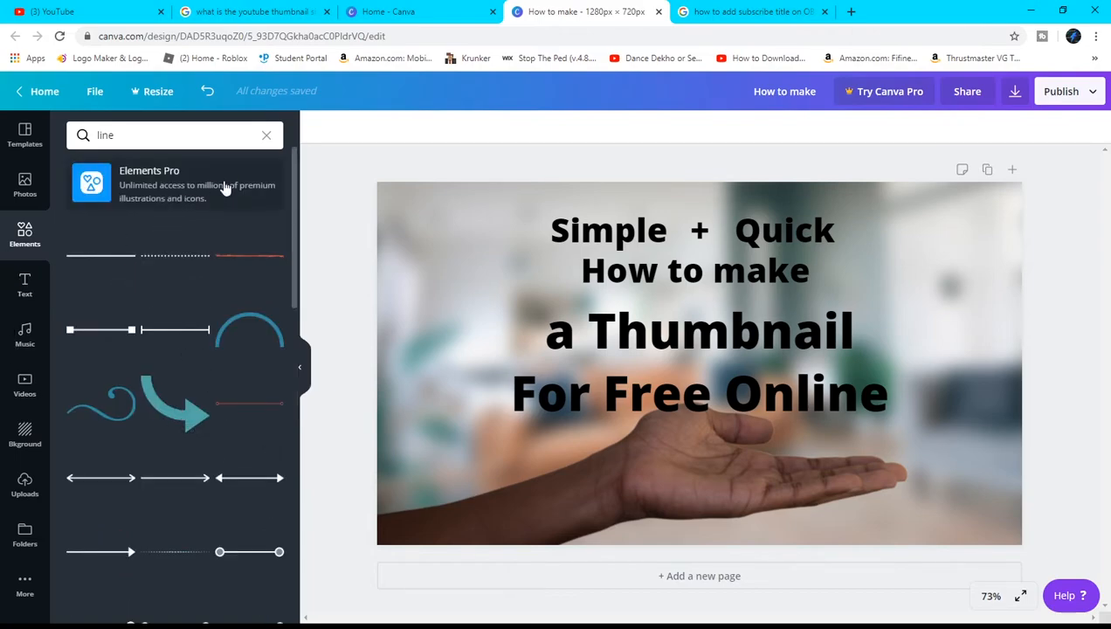
pyautogui.click(267, 134)
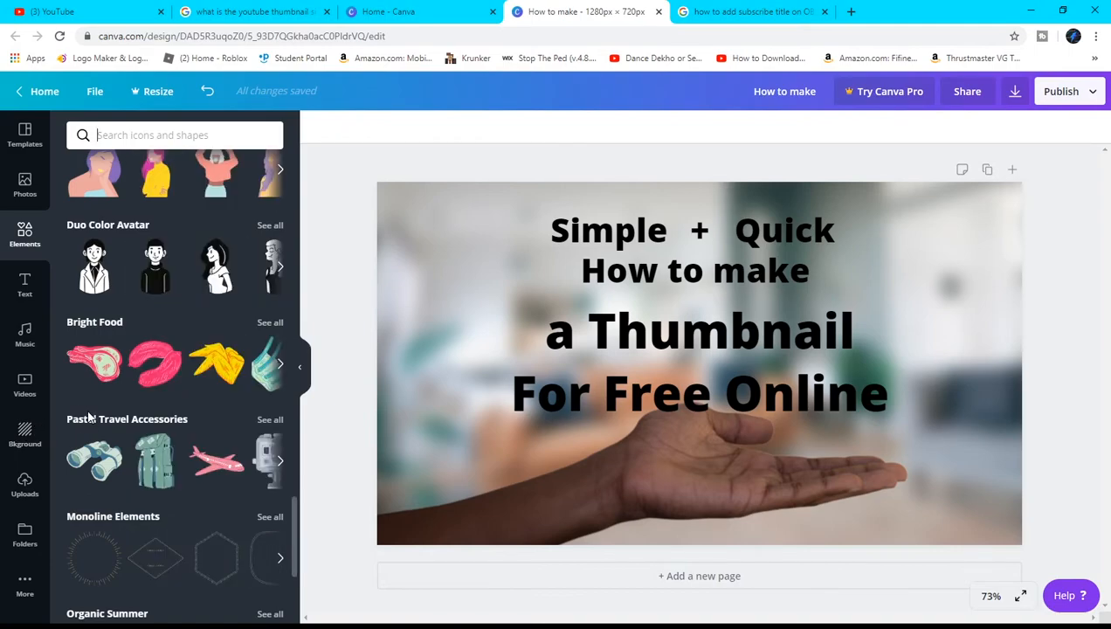
# - Add the uploaded black burst-lines image, shrink it, rotate it a quarter turn anticlockwise and place it to the left of "Simple"
pyautogui.click(35, 437)
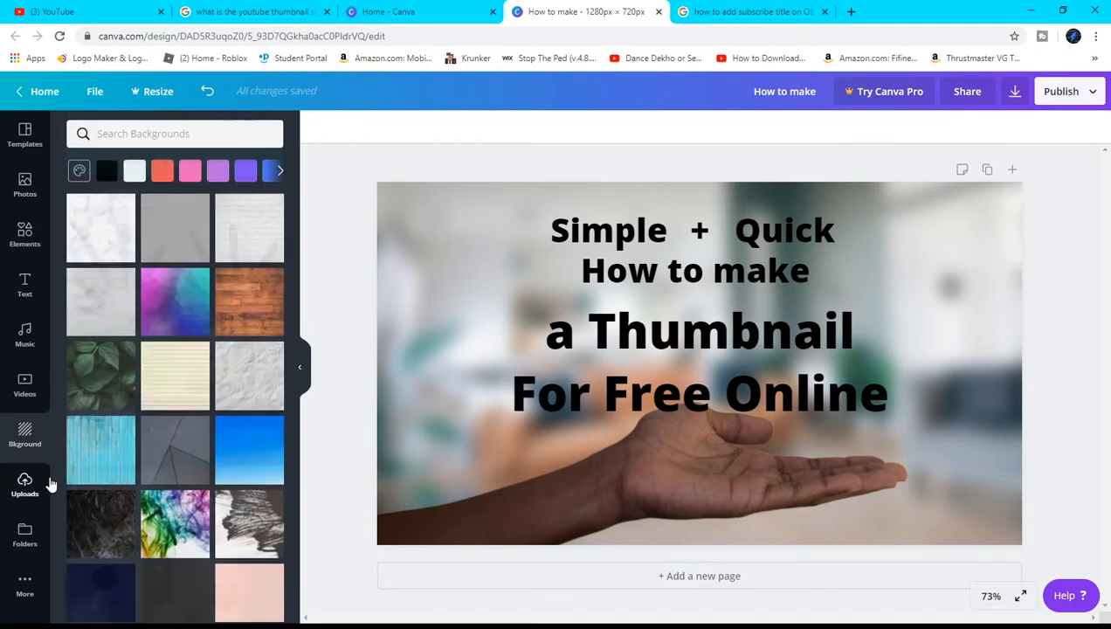
pyautogui.click(43, 480)
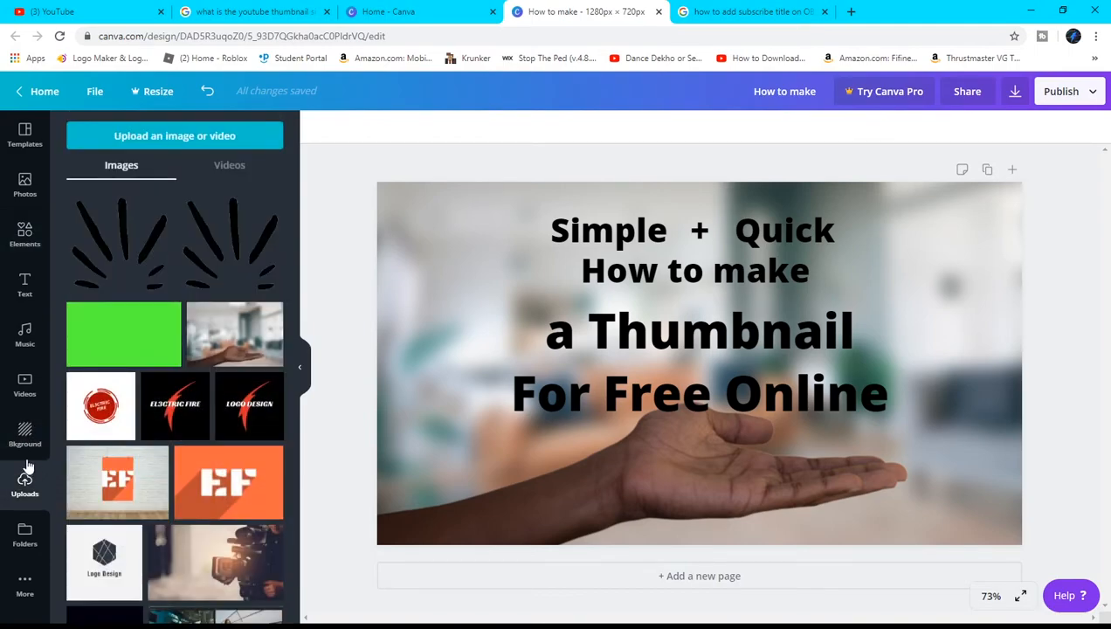
pyautogui.click(149, 227)
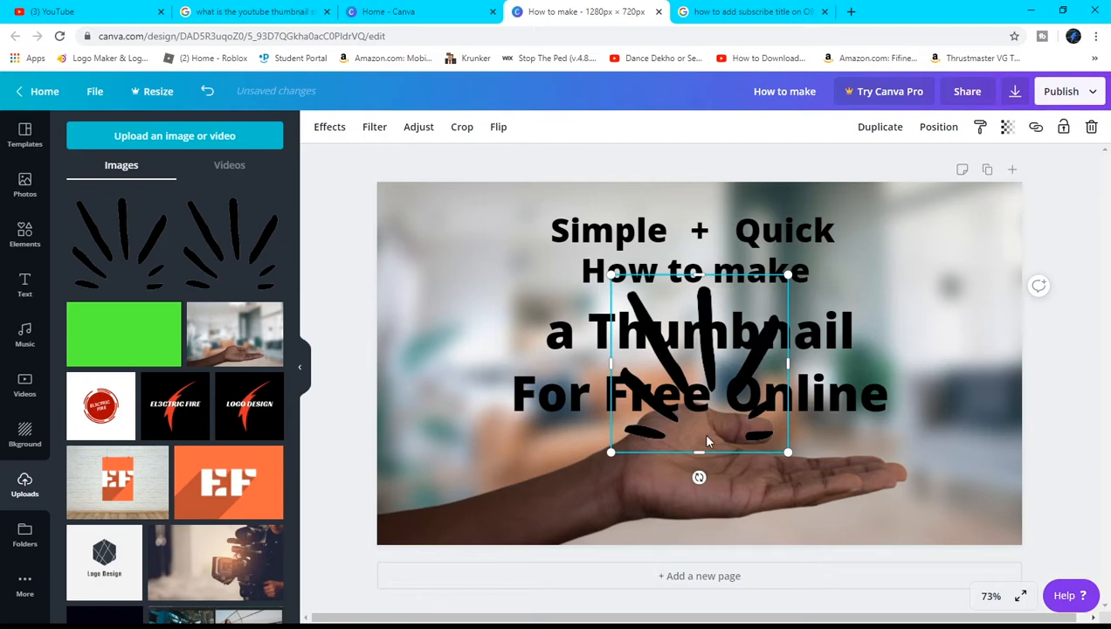
pyautogui.moveTo(705, 432)
pyautogui.mouseDown()
pyautogui.moveTo(603, 360)
pyautogui.moveTo(512, 325)
pyautogui.moveTo(520, 355)
pyautogui.mouseUp()
pyautogui.moveTo(599, 373)
pyautogui.mouseDown()
pyautogui.moveTo(590, 310)
pyautogui.moveTo(449, 308)
pyautogui.moveTo(496, 313)
pyautogui.moveTo(581, 190)
pyautogui.moveTo(577, 233)
pyautogui.mouseUp()
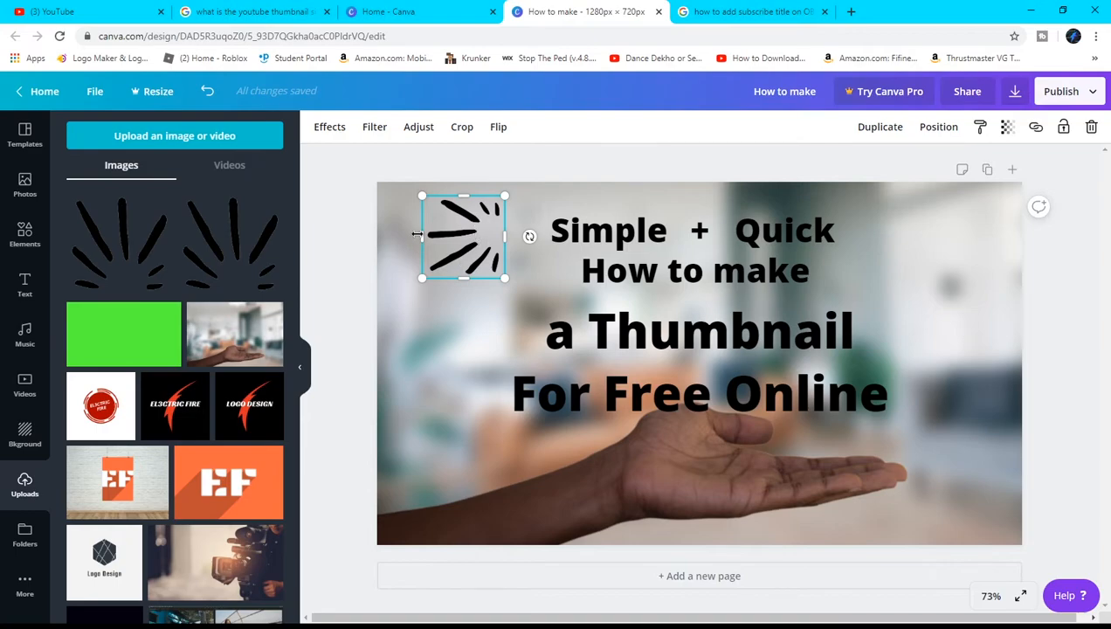
# - Adjust the burst-lines image to brightness 100, contrast -100 and saturation 85, keeping the vignette at 0
pyautogui.click(414, 133)
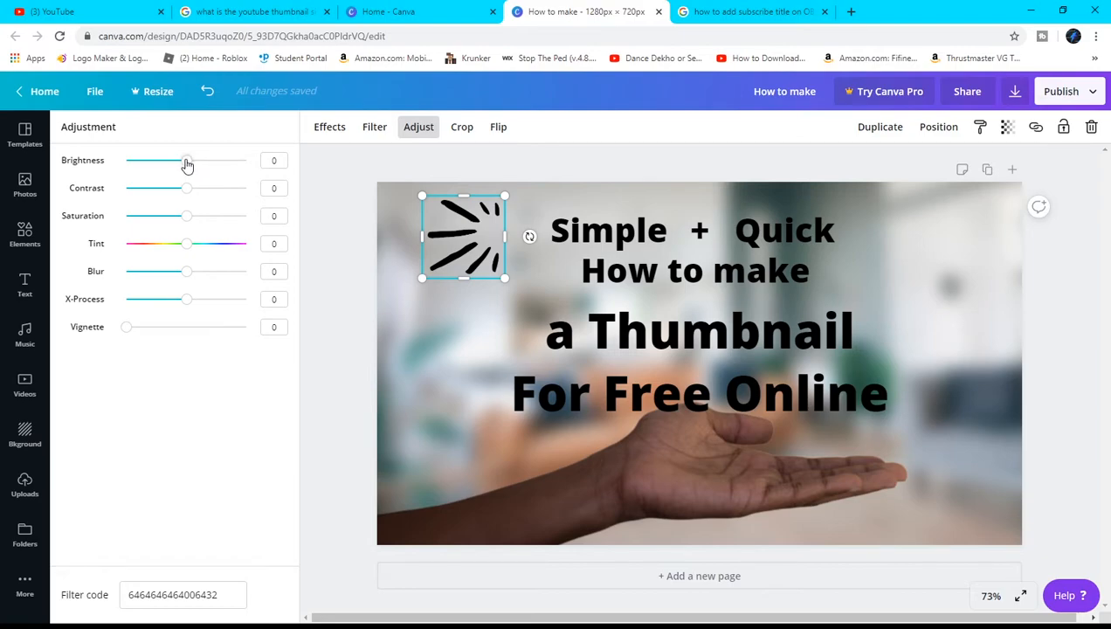
pyautogui.moveTo(186, 162); pyautogui.dragTo(298, 174)
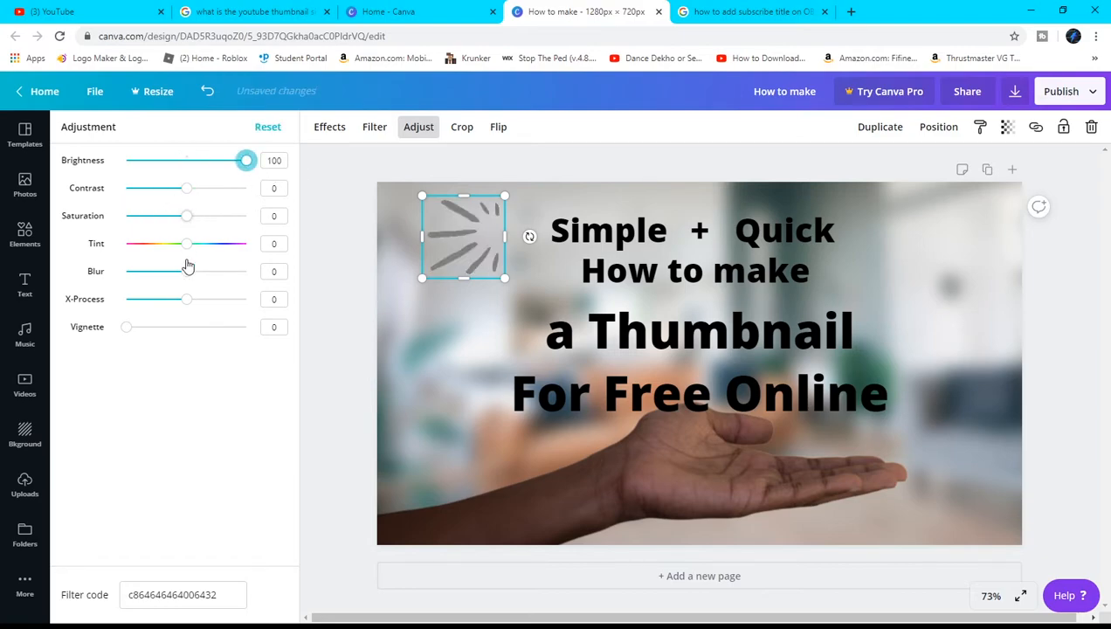
pyautogui.moveTo(187, 189); pyautogui.dragTo(111, 200)
pyautogui.moveTo(188, 218); pyautogui.dragTo(237, 224)
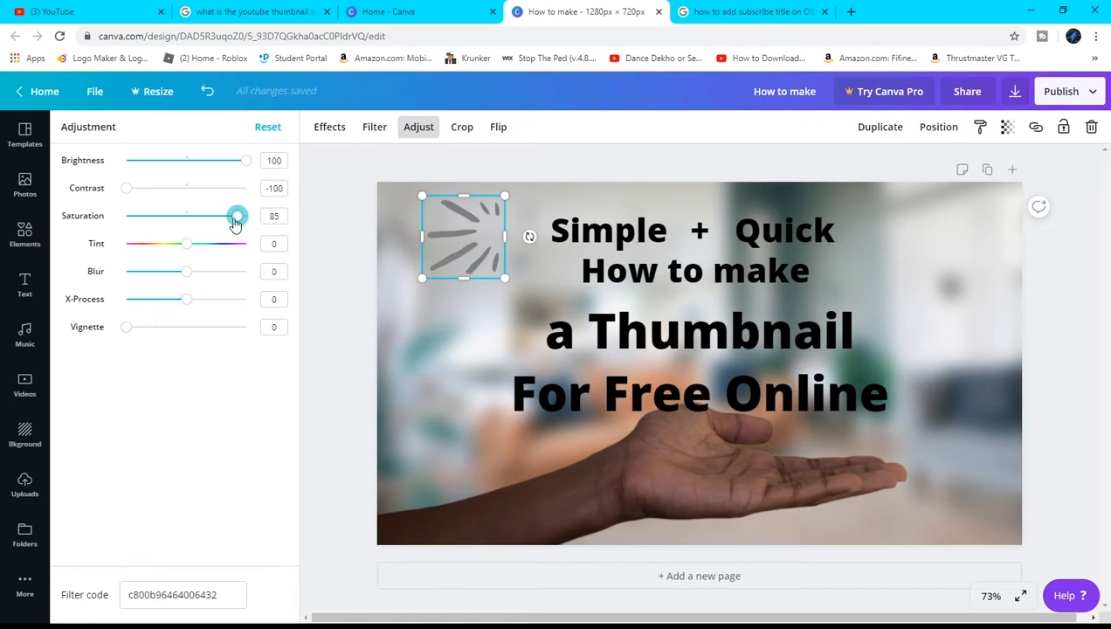
pyautogui.moveTo(144, 329); pyautogui.dragTo(125, 328)
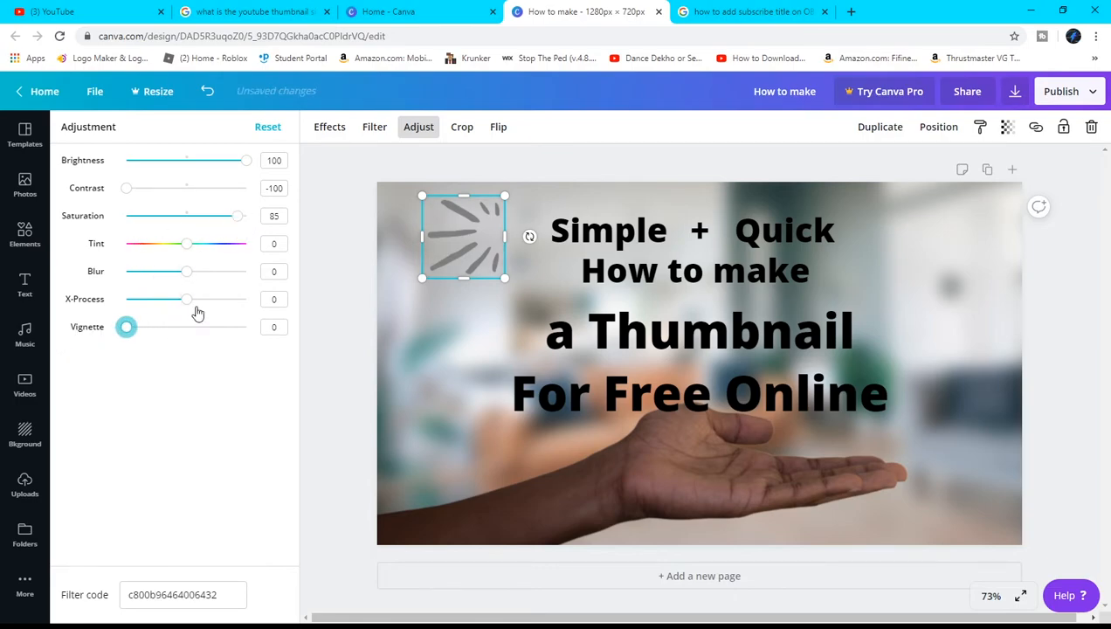
# - Add the uploaded green image and crop it into a highlight box fitting closely behind the word "Simple"
pyautogui.click(24, 485)
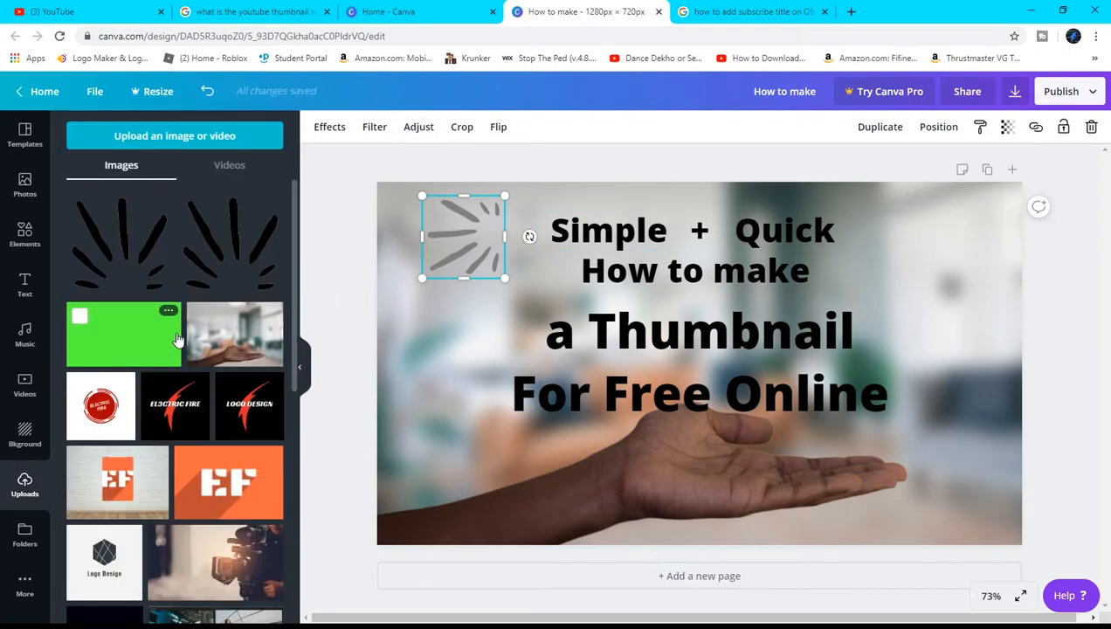
pyautogui.click(118, 339)
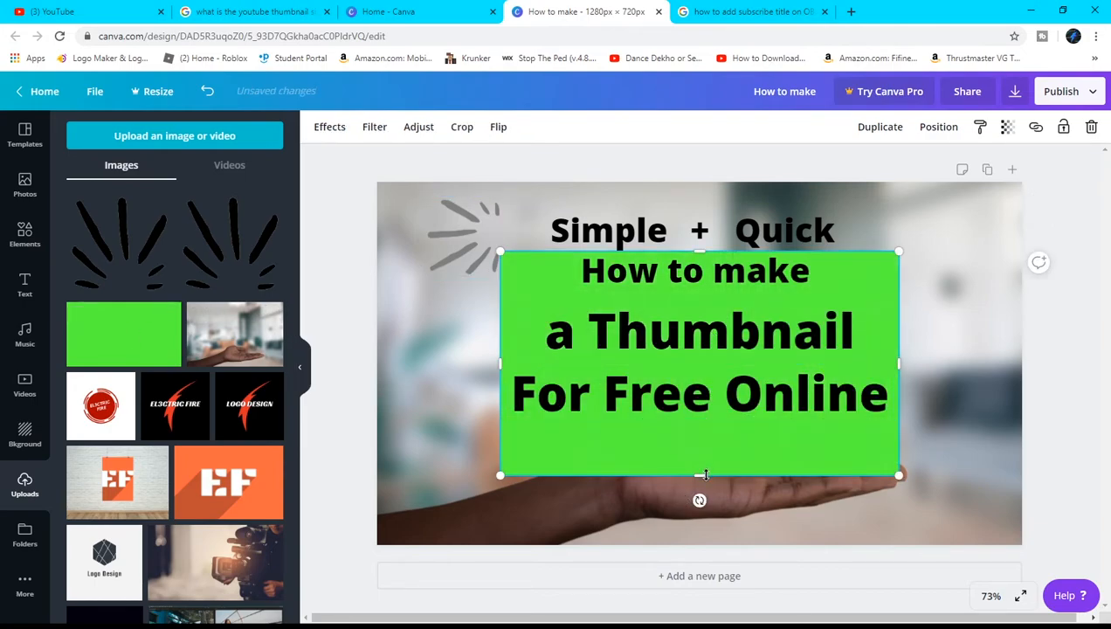
pyautogui.moveTo(700, 476); pyautogui.dragTo(703, 299)
pyautogui.moveTo(853, 262); pyautogui.dragTo(609, 237)
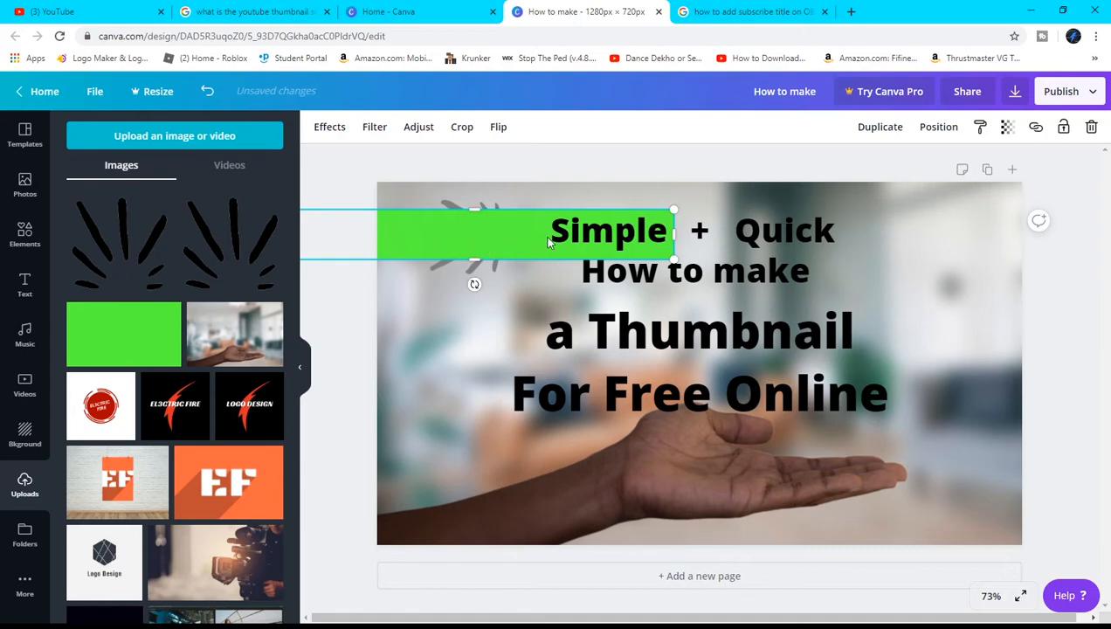
pyautogui.moveTo(455, 239); pyautogui.dragTo(543, 235)
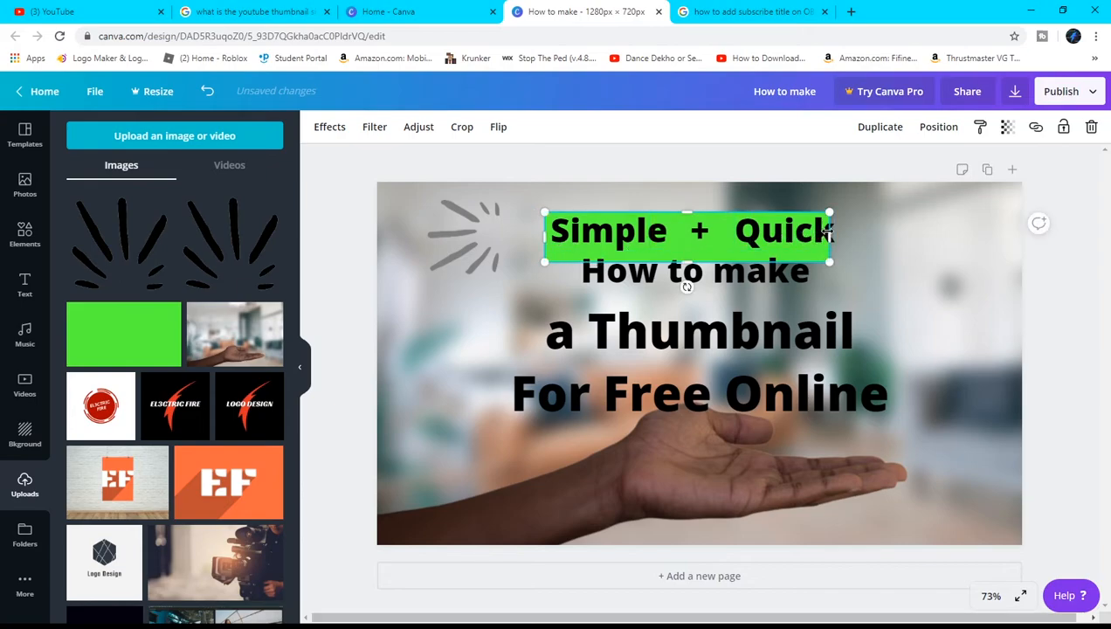
pyautogui.moveTo(821, 236); pyautogui.dragTo(673, 236)
pyautogui.moveTo(609, 255); pyautogui.dragTo(609, 249)
# - Add the uploaded red image, move it over "Quick" and crop its upper and right edges to line up with that word
pyautogui.scroll(-10, 198, 322)
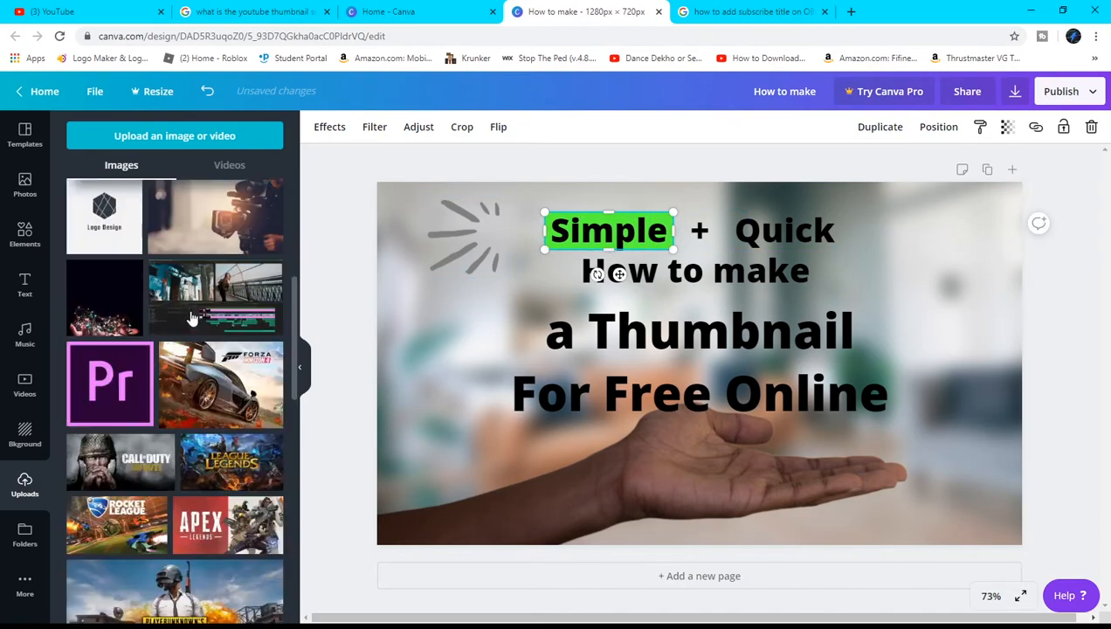
pyautogui.scroll(-5, 119, 413)
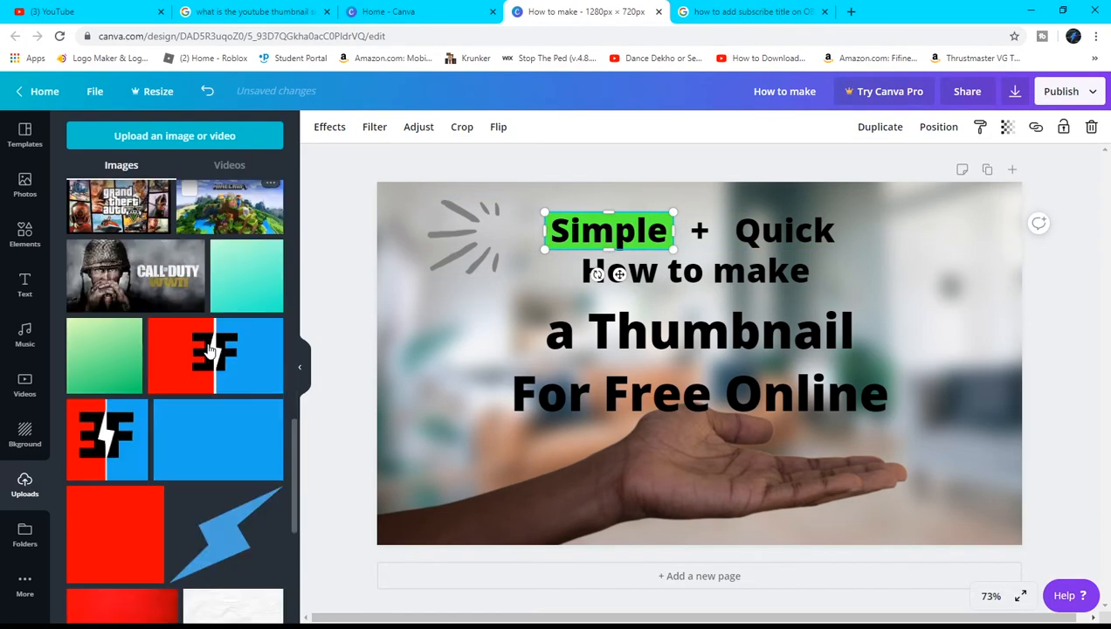
pyautogui.click(119, 413)
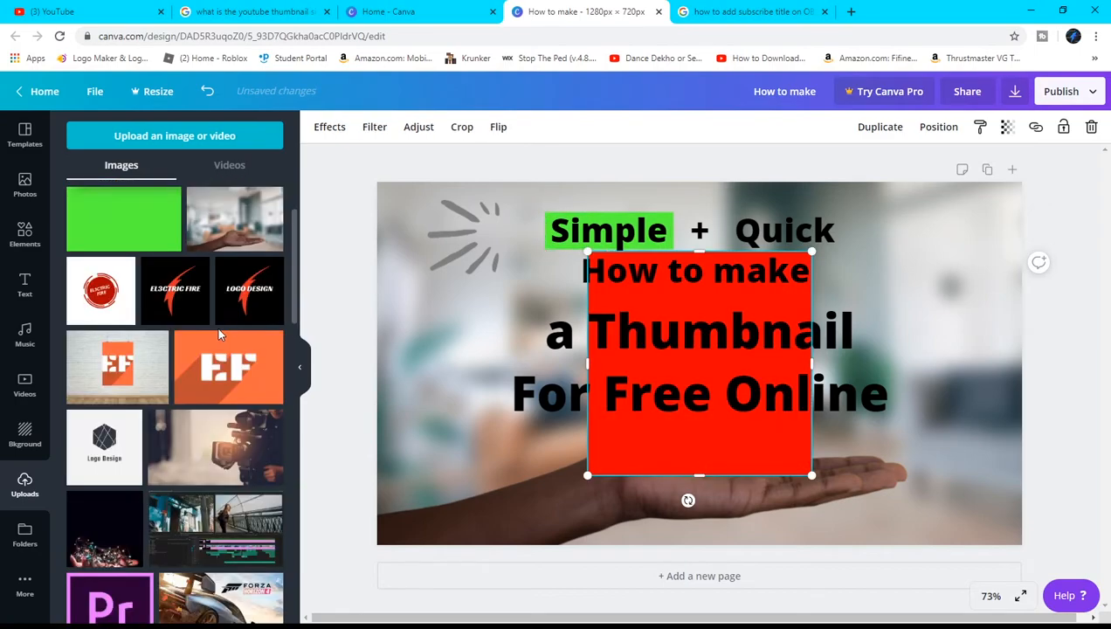
pyautogui.moveTo(728, 459); pyautogui.dragTo(875, 407)
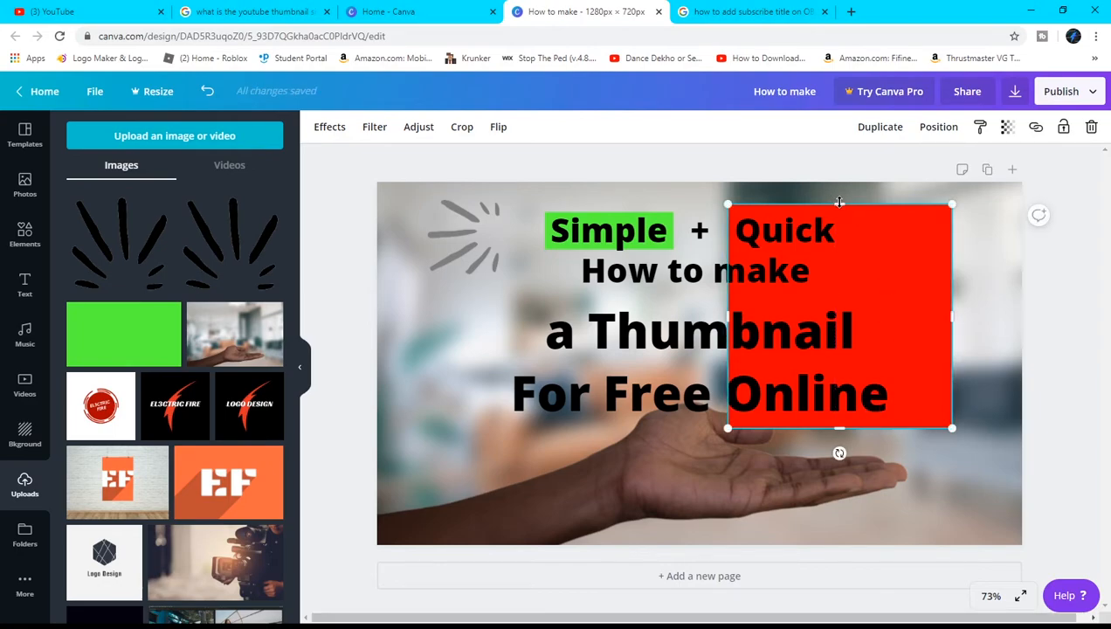
pyautogui.moveTo(840, 207); pyautogui.dragTo(839, 214)
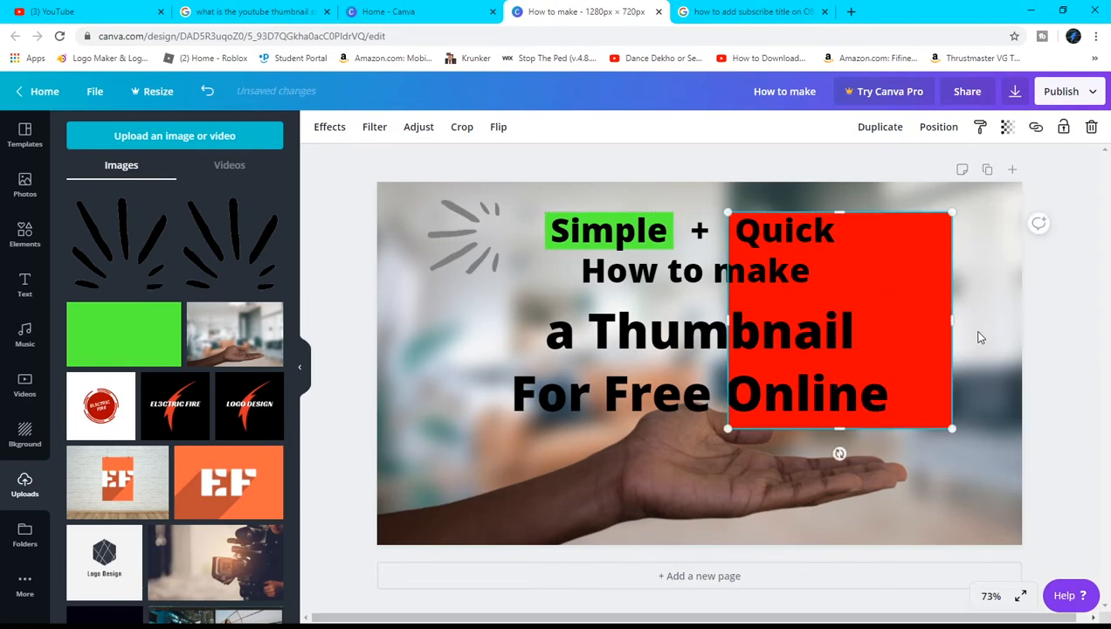
pyautogui.moveTo(952, 324); pyautogui.dragTo(847, 301)
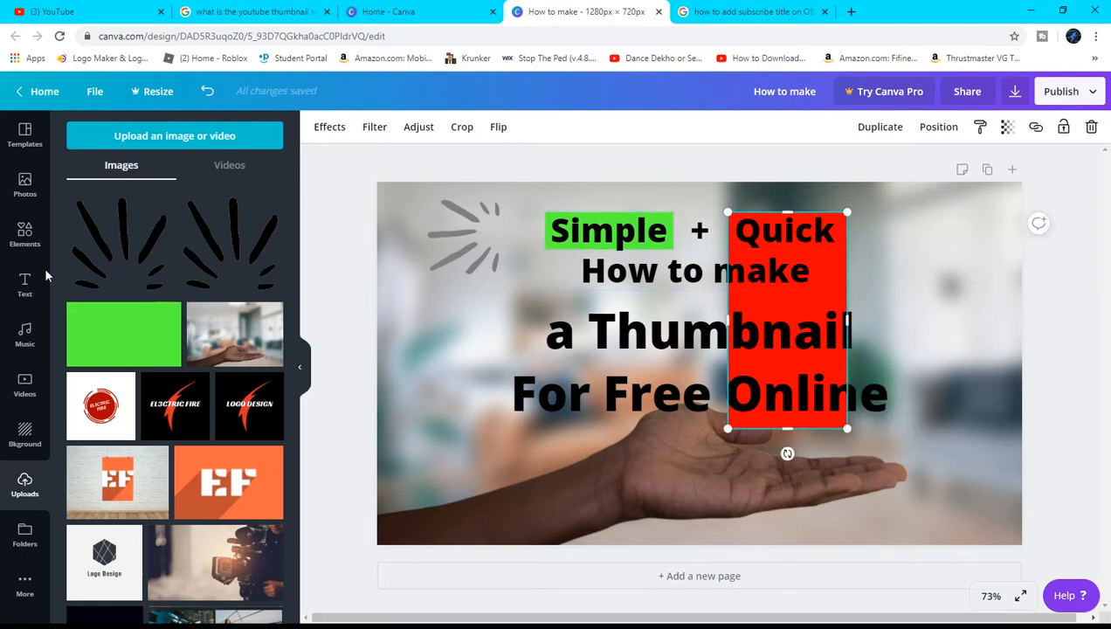
# - Search the photo library for "blue", look through the results for a suitable plain background, and clear the search
pyautogui.click(39, 199)
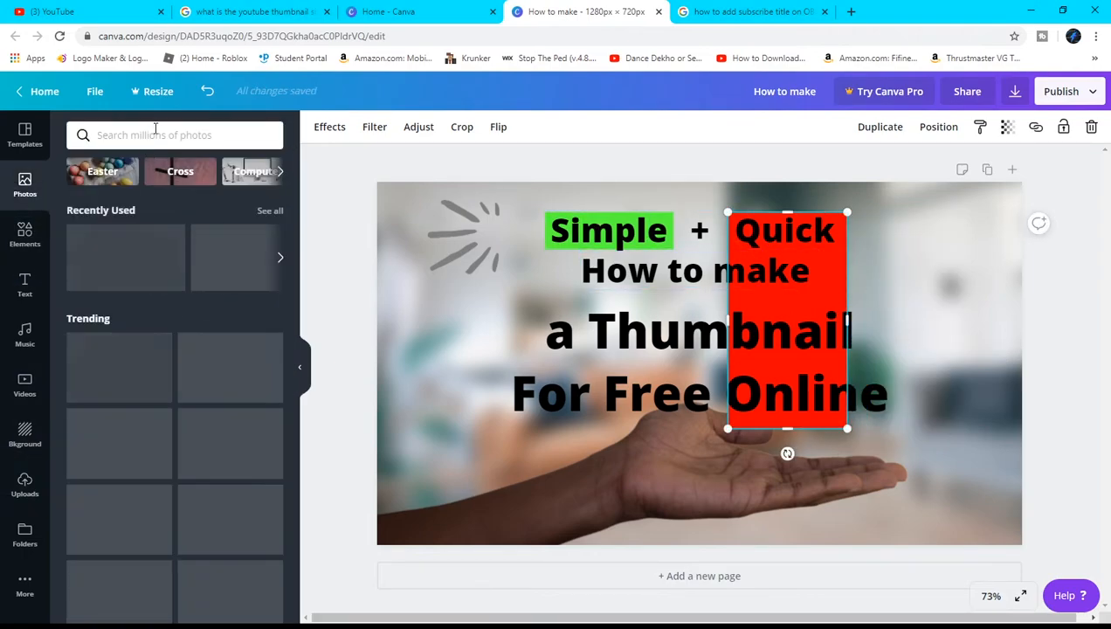
pyautogui.click(160, 127)
pyautogui.write('white')
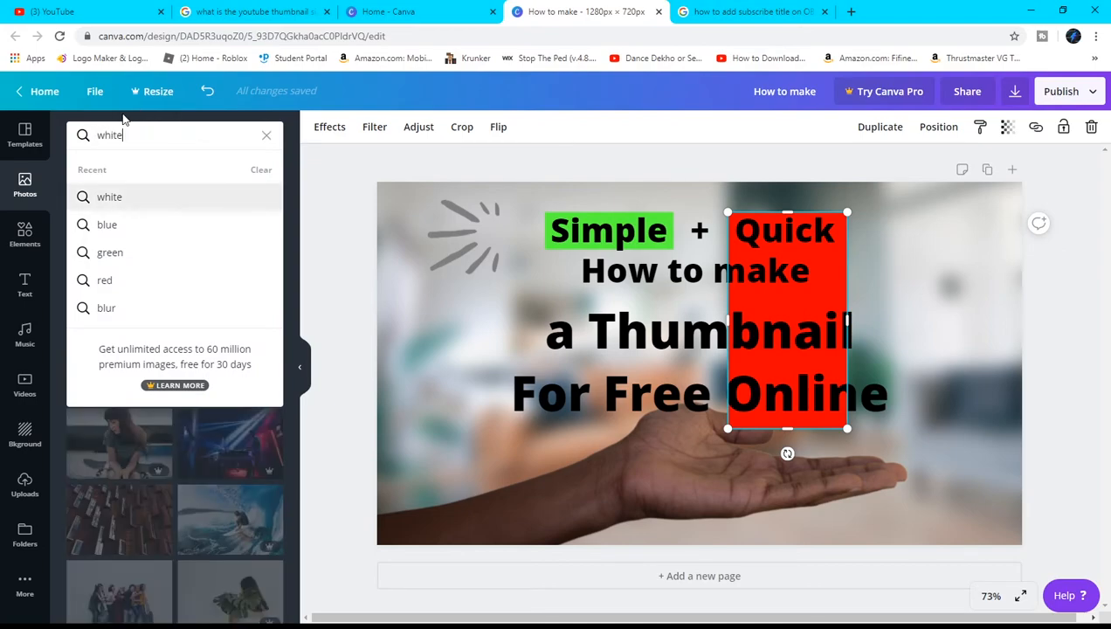
pyautogui.press('Down')
pyautogui.press('Return')
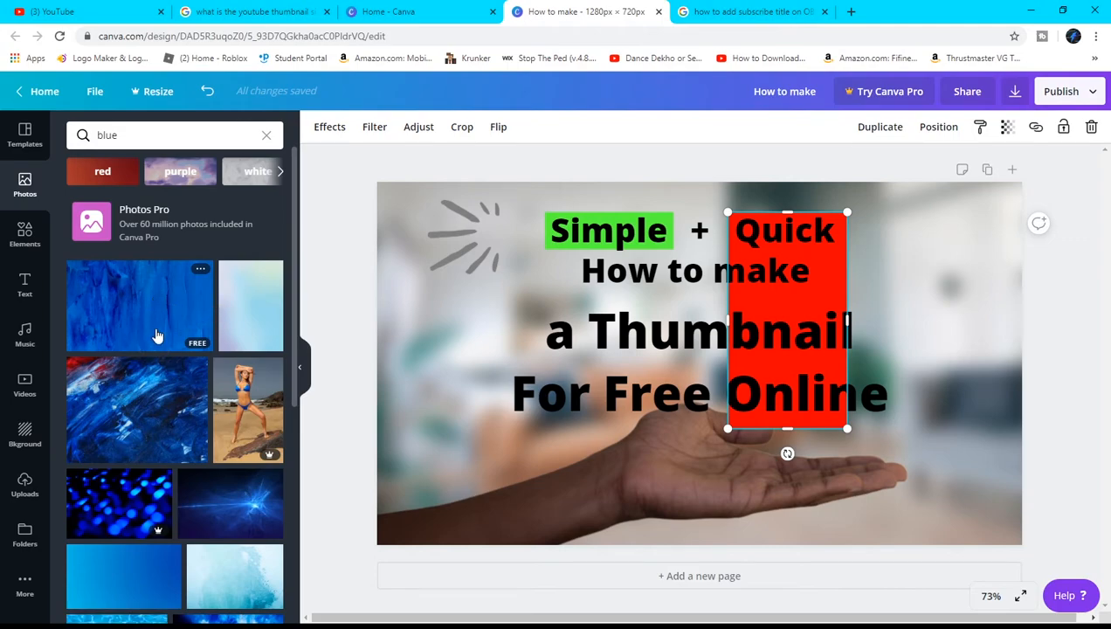
pyautogui.scroll(-5, 159, 334)
pyautogui.scroll(-5, 164, 334)
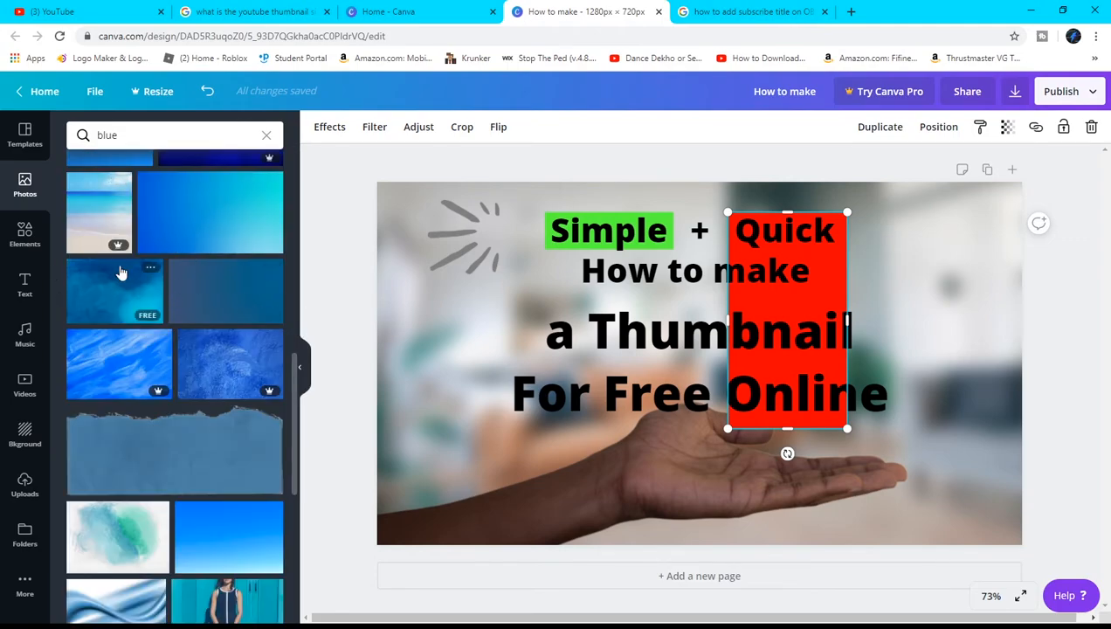
pyautogui.scroll(2, 166, 384)
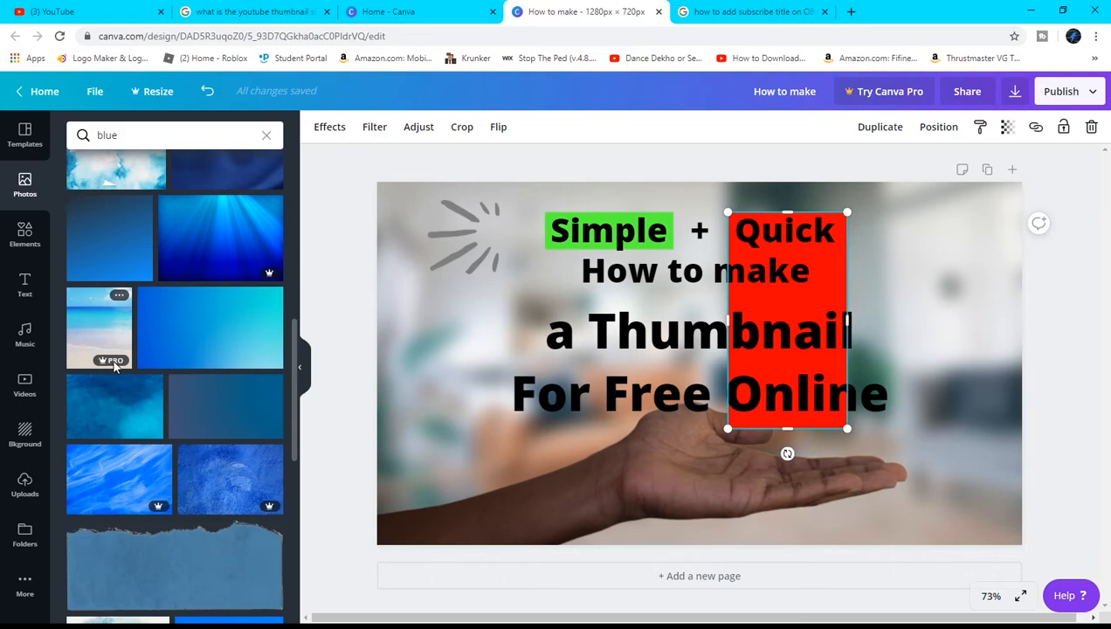
pyautogui.moveTo(114, 365)
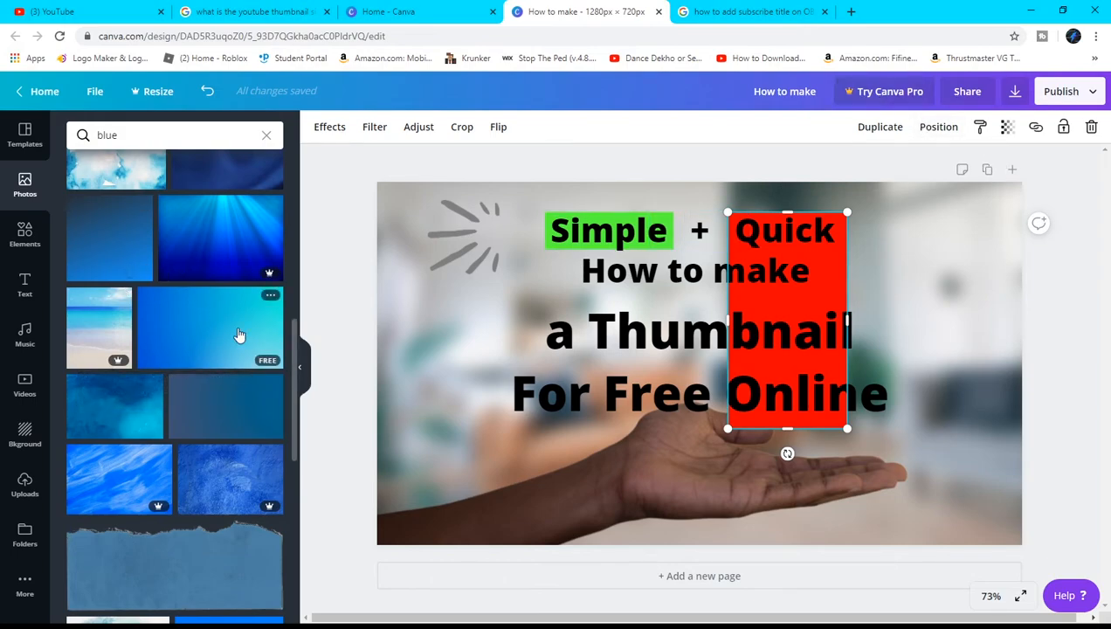
pyautogui.scroll(10, 227, 322)
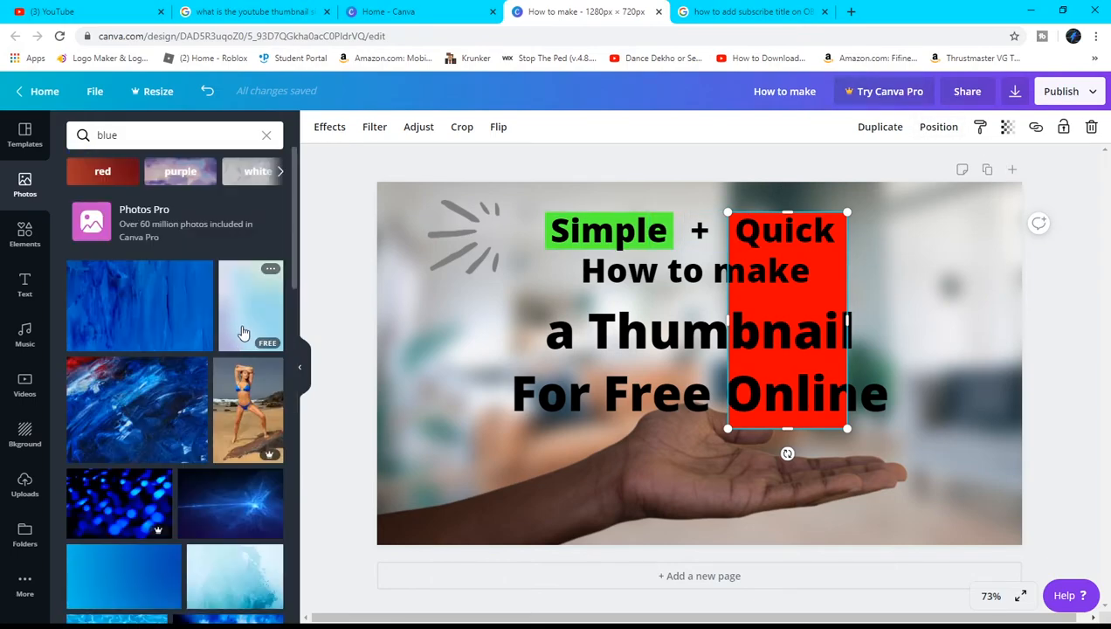
pyautogui.click(269, 137)
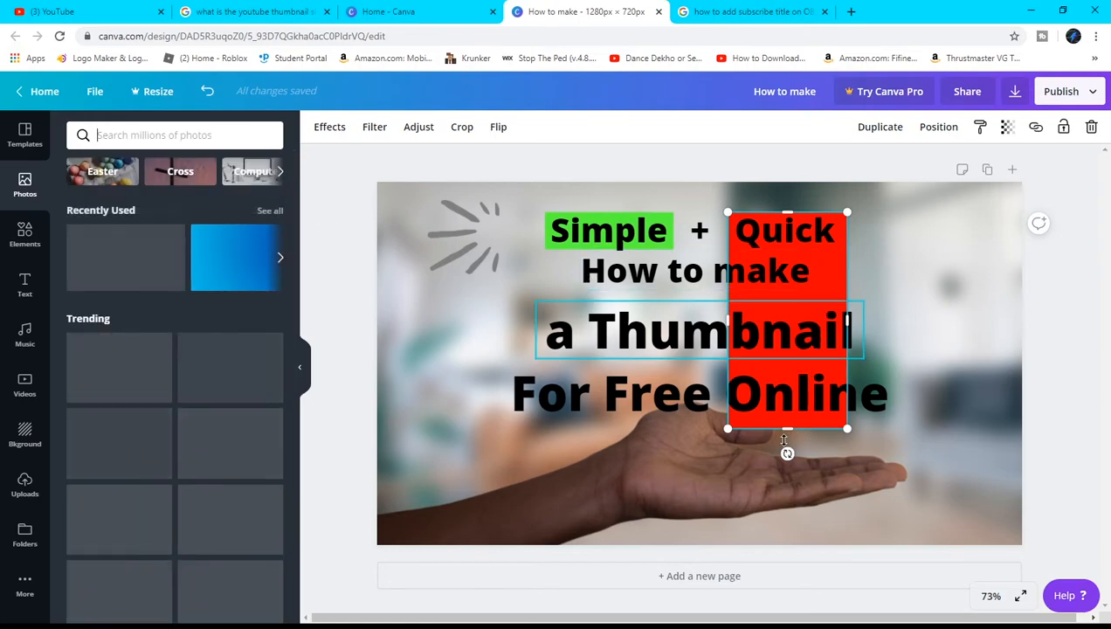
# - Crop the red image's lower and right edges into a highlight box fitting behind "Quick"
pyautogui.moveTo(786, 431); pyautogui.dragTo(788, 254)
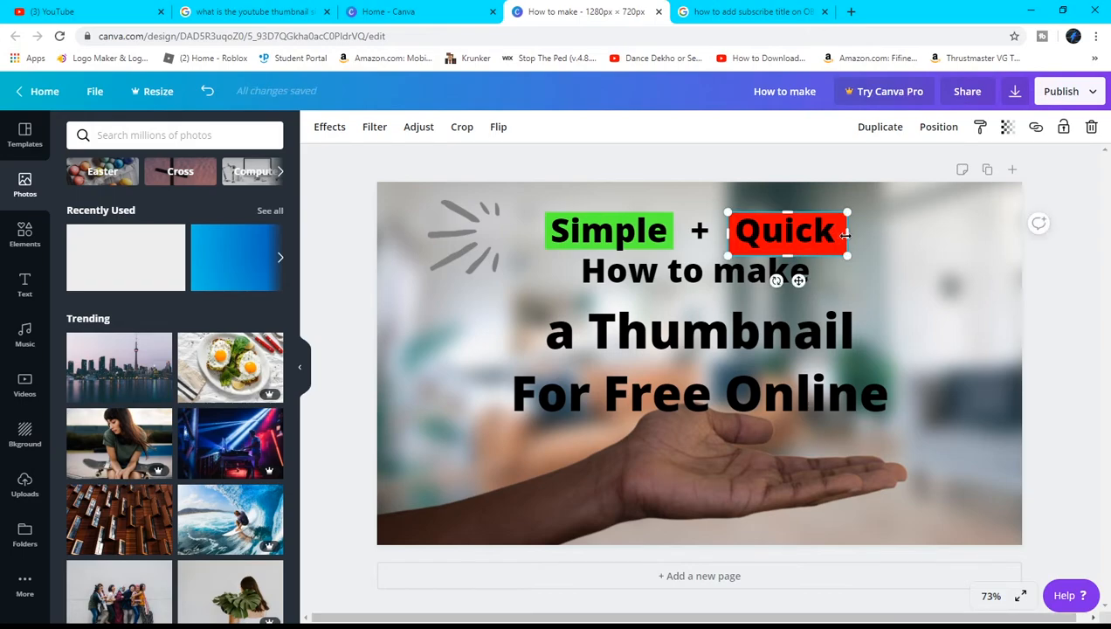
pyautogui.moveTo(839, 234); pyautogui.dragTo(833, 233)
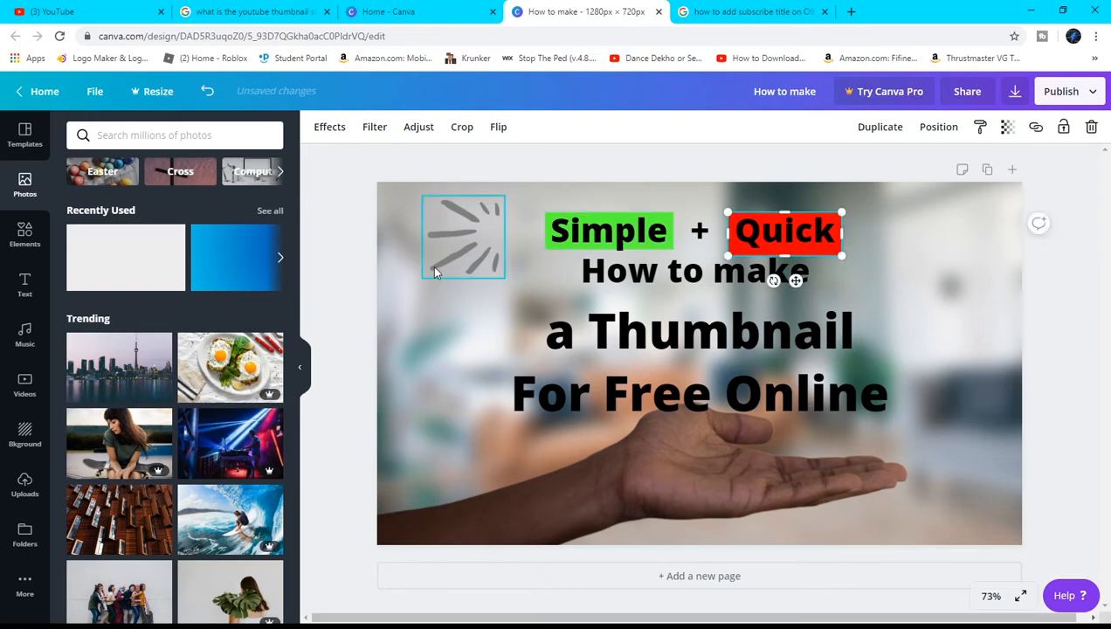
# - Add the recently used blue gradient photo and crop it into a box behind the "+", filling the gap between the green and red boxes
pyautogui.click(24, 483)
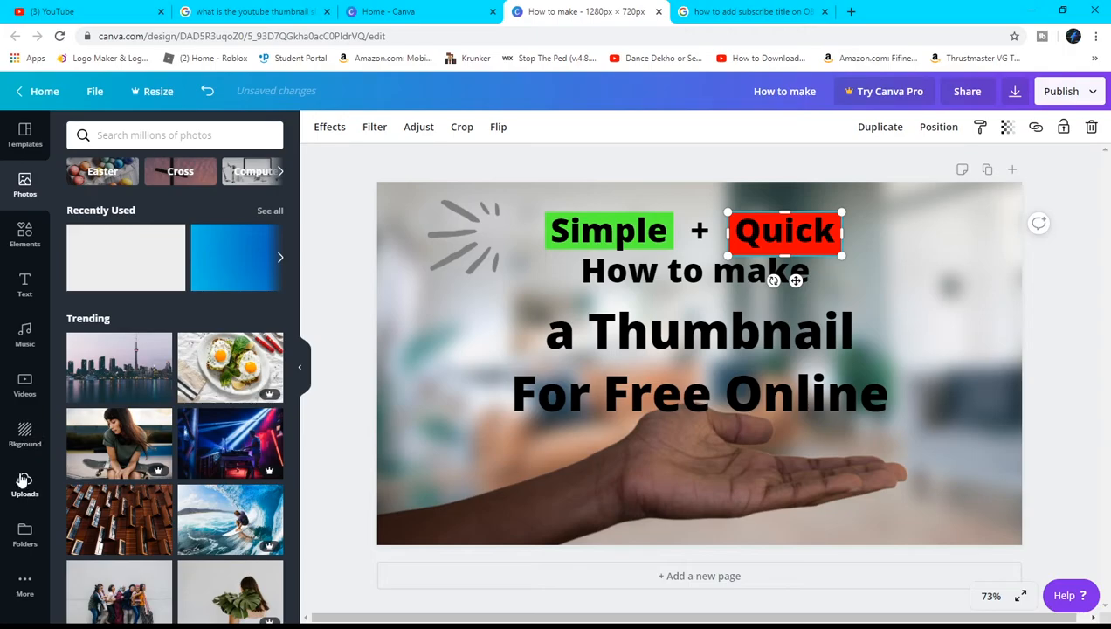
pyautogui.scroll(-4, 208, 403)
pyautogui.scroll(-5, 208, 404)
pyautogui.scroll(10, 201, 402)
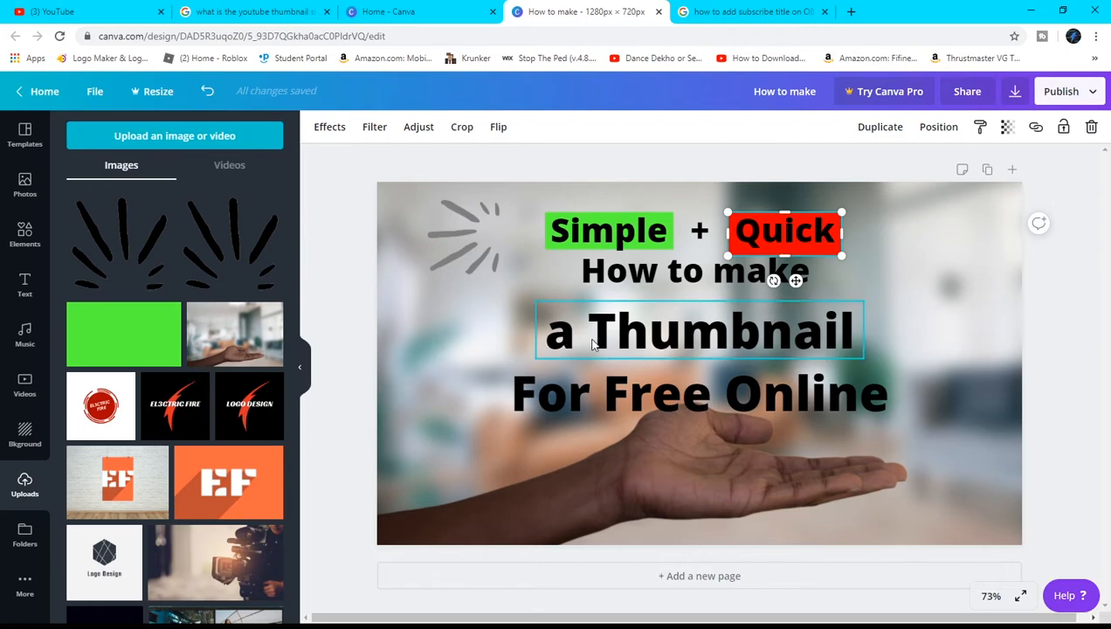
pyautogui.scroll(-3, 137, 360)
pyautogui.scroll(3, 105, 332)
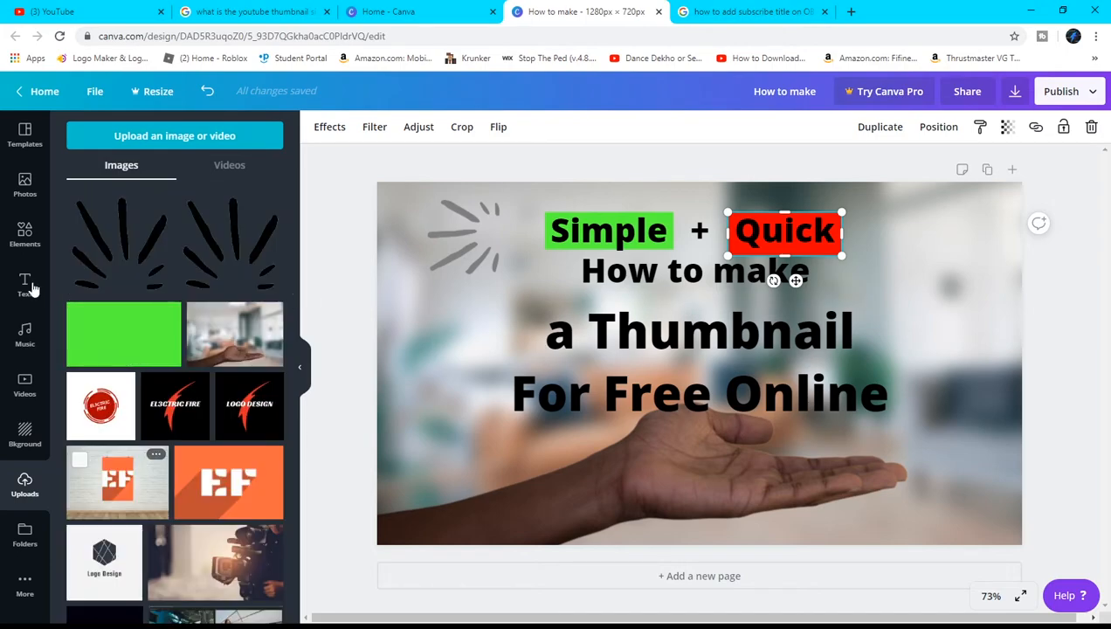
pyautogui.click(32, 184)
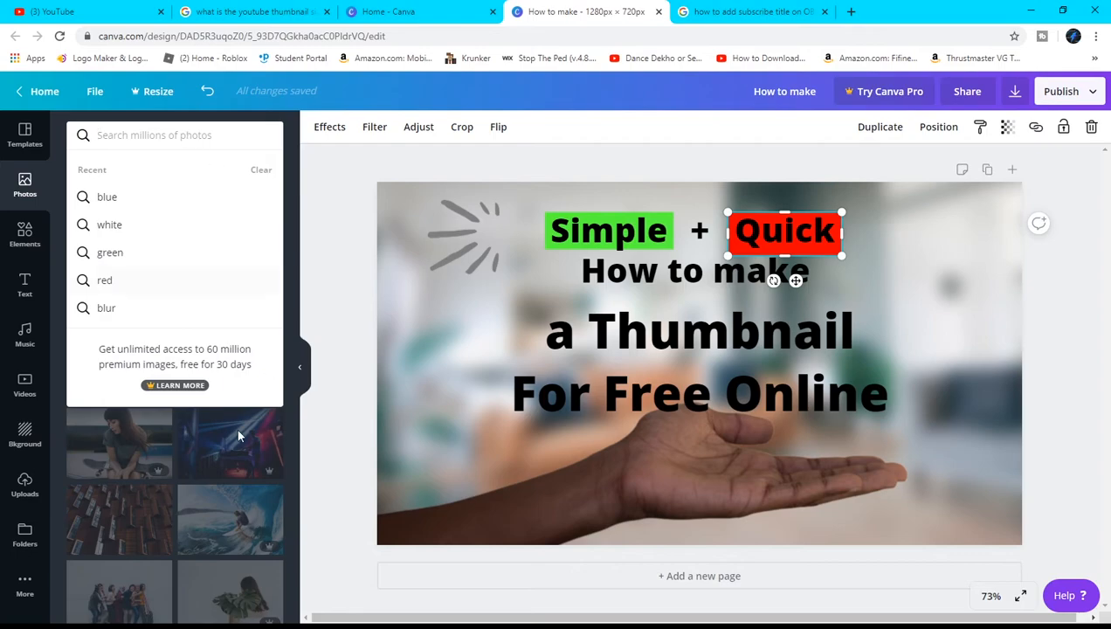
pyautogui.click(229, 245)
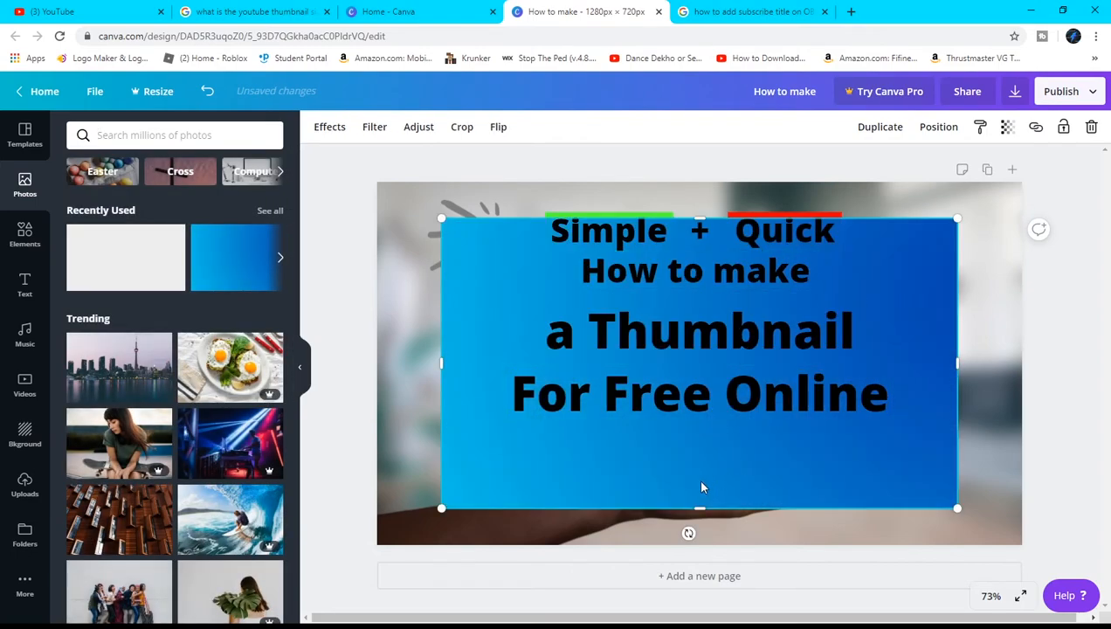
pyautogui.moveTo(700, 508); pyautogui.dragTo(700, 256)
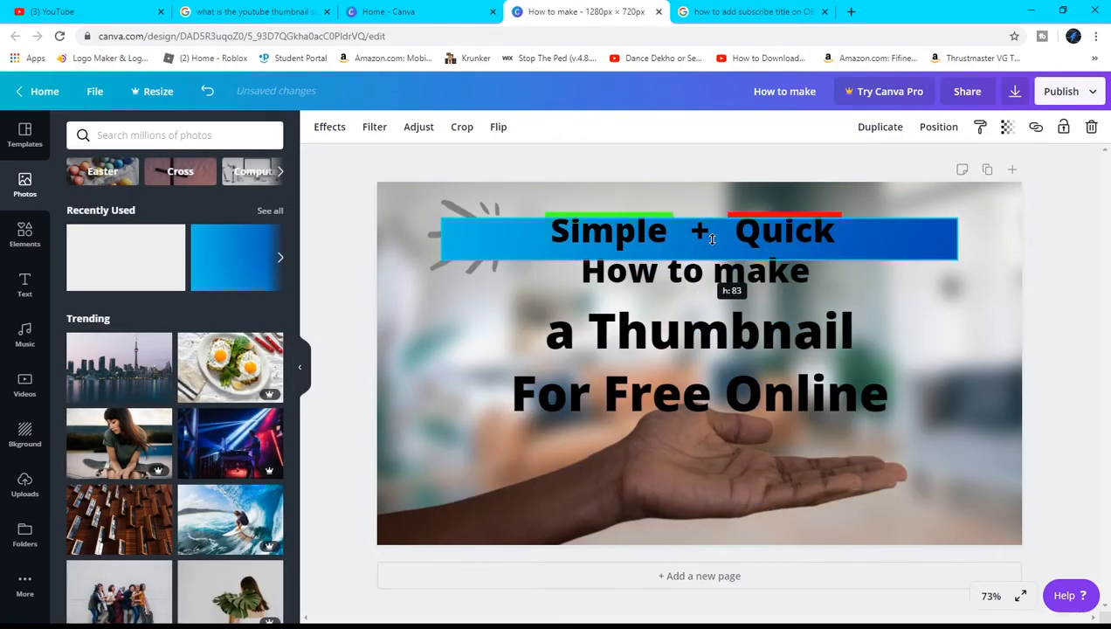
pyautogui.moveTo(928, 236); pyautogui.dragTo(934, 230)
pyautogui.moveTo(837, 235); pyautogui.dragTo(729, 232)
pyautogui.moveTo(446, 232); pyautogui.dragTo(671, 239)
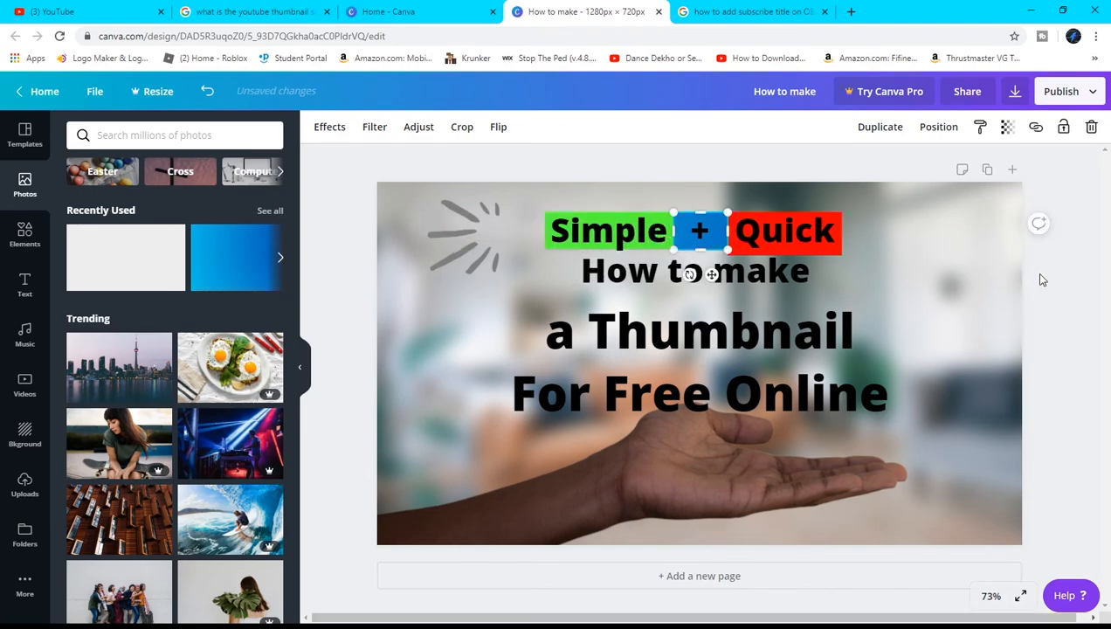
pyautogui.click(1034, 224)
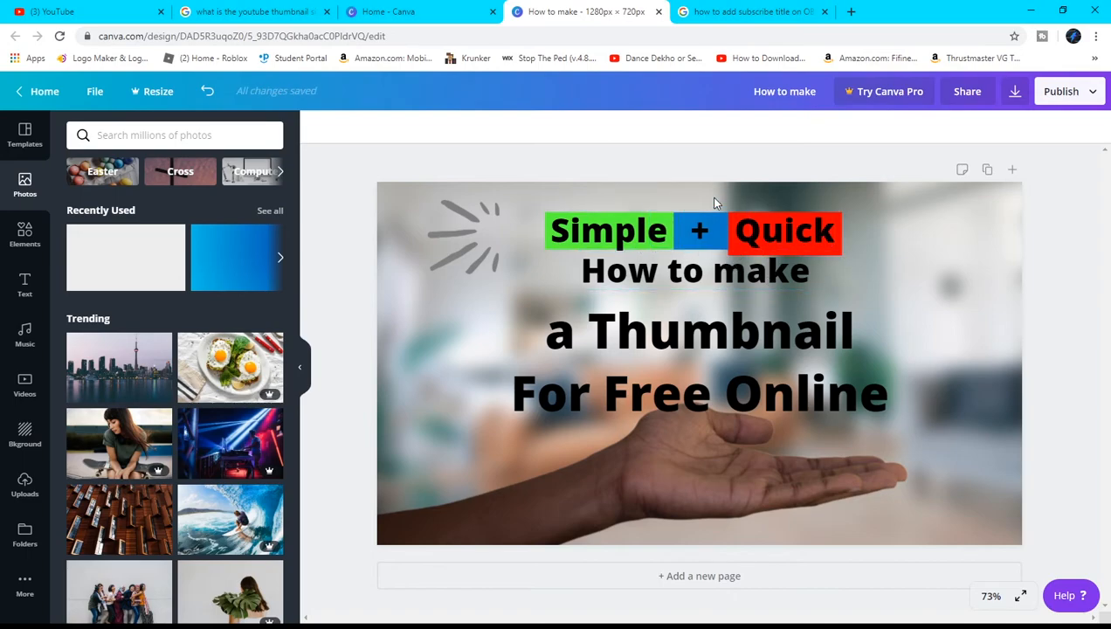
# - Trim the red box behind "Quick" to a height of 74, level with the green and blue boxes
pyautogui.click(834, 247)
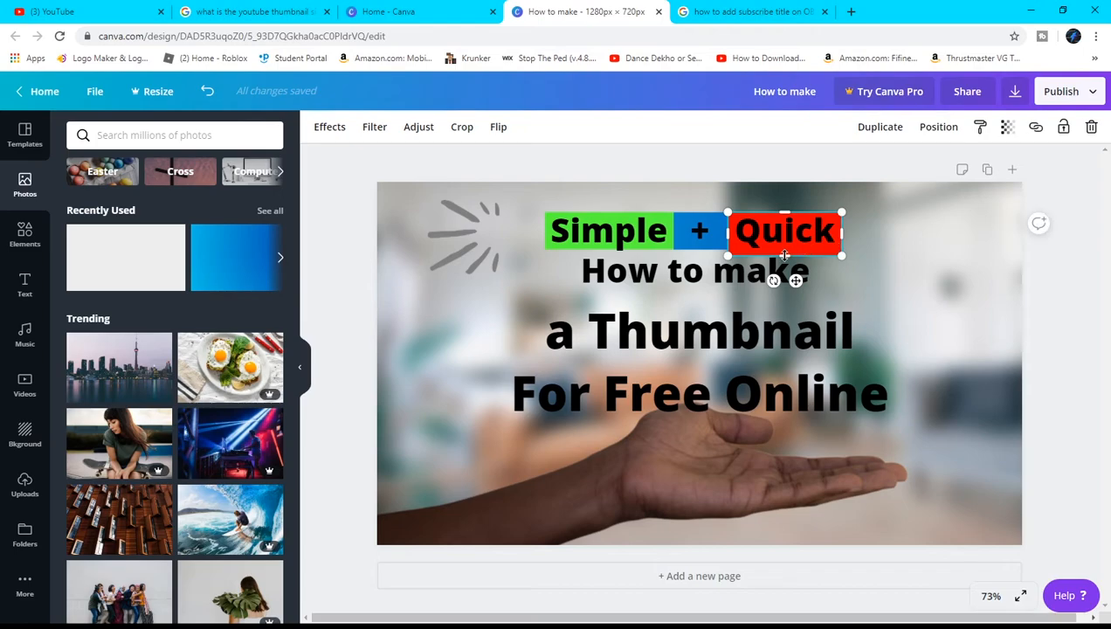
pyautogui.moveTo(783, 256); pyautogui.dragTo(784, 249)
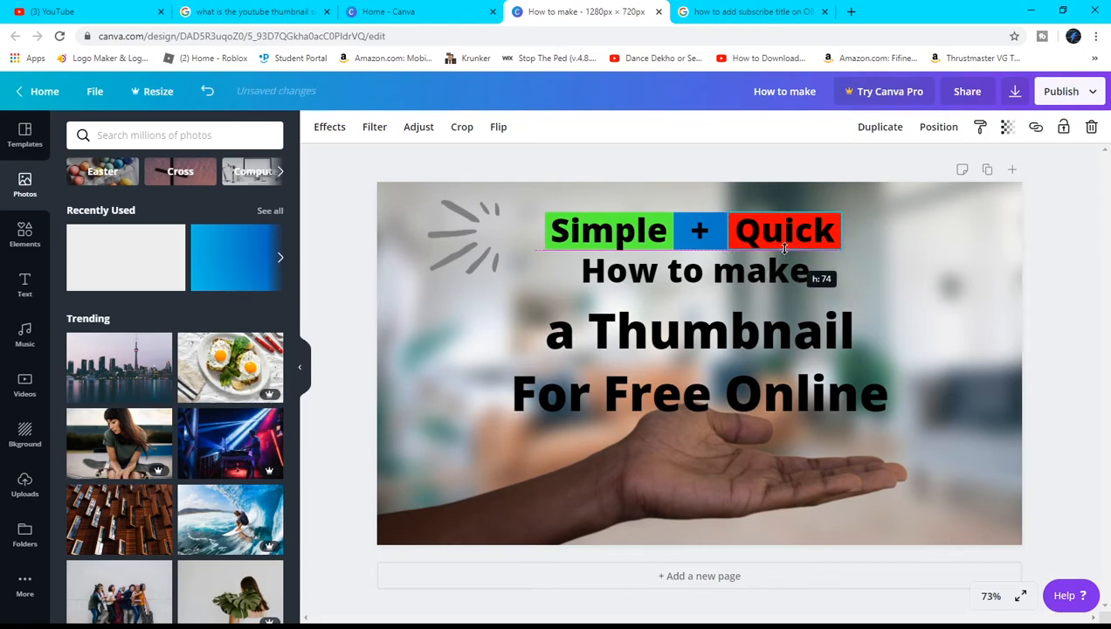
pyautogui.moveTo(751, 253); pyautogui.dragTo(750, 251)
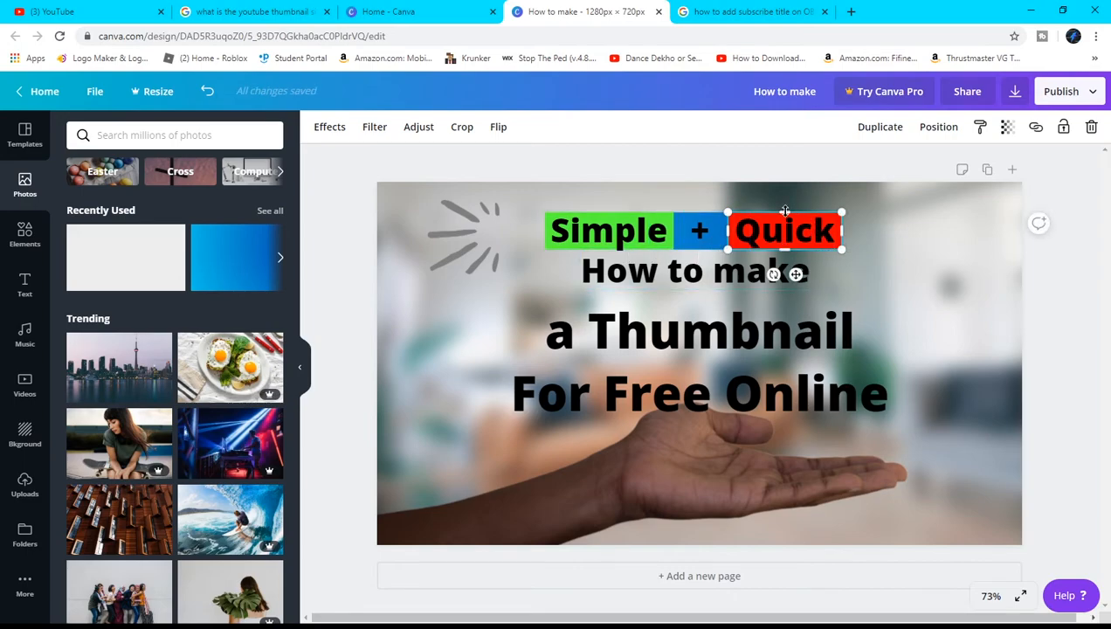
pyautogui.moveTo(785, 214); pyautogui.dragTo(786, 214)
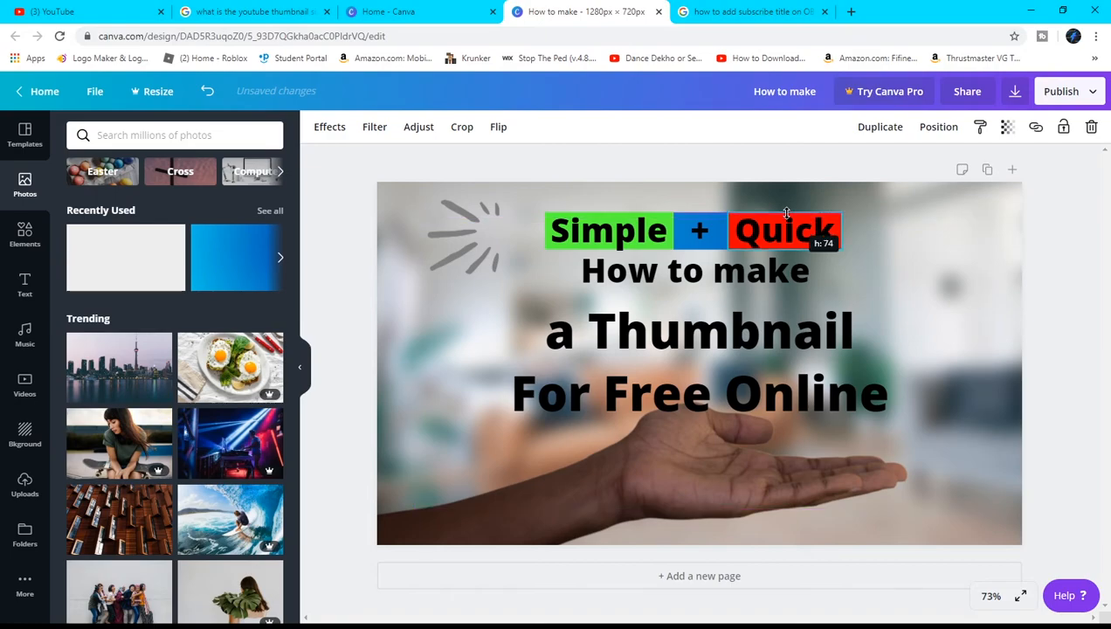
pyautogui.moveTo(760, 276); pyautogui.dragTo(760, 276)
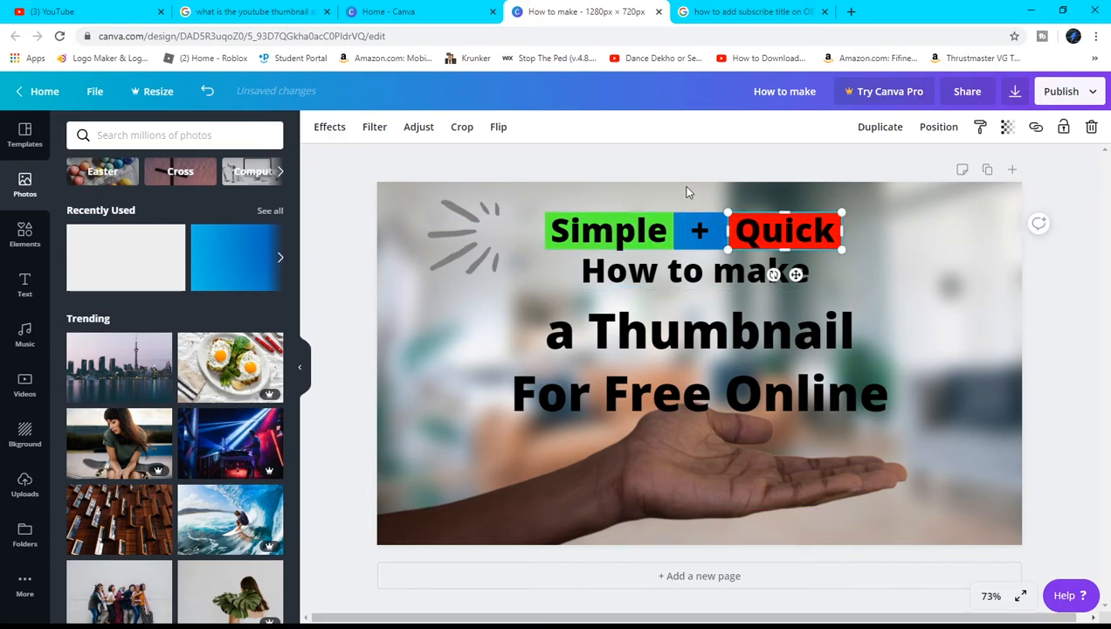
# - Realign the green box's upper edge with the blue and red boxes, moving "Simple" aside and back onto the box
pyautogui.click(667, 219)
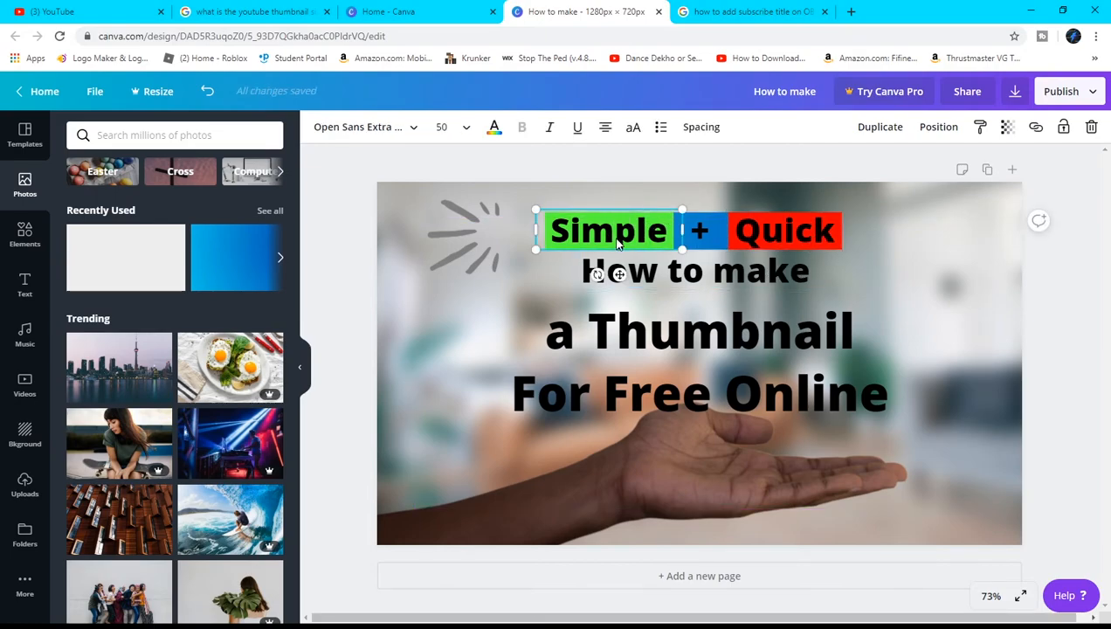
pyautogui.click(682, 175)
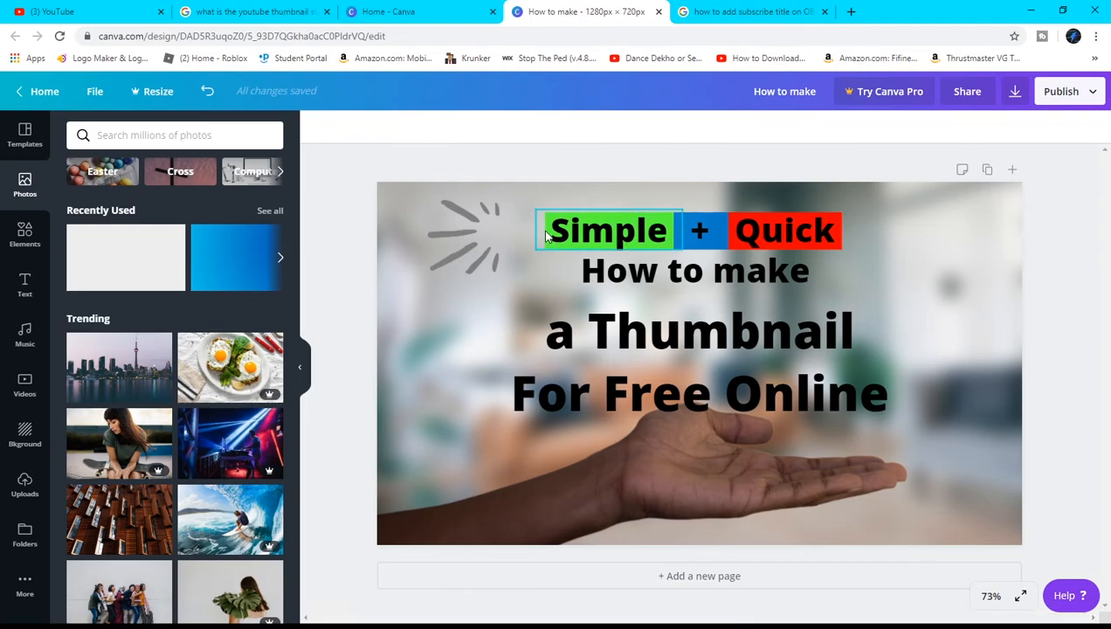
pyautogui.click(566, 229)
pyautogui.moveTo(662, 208); pyautogui.dragTo(714, 171)
pyautogui.click(596, 240)
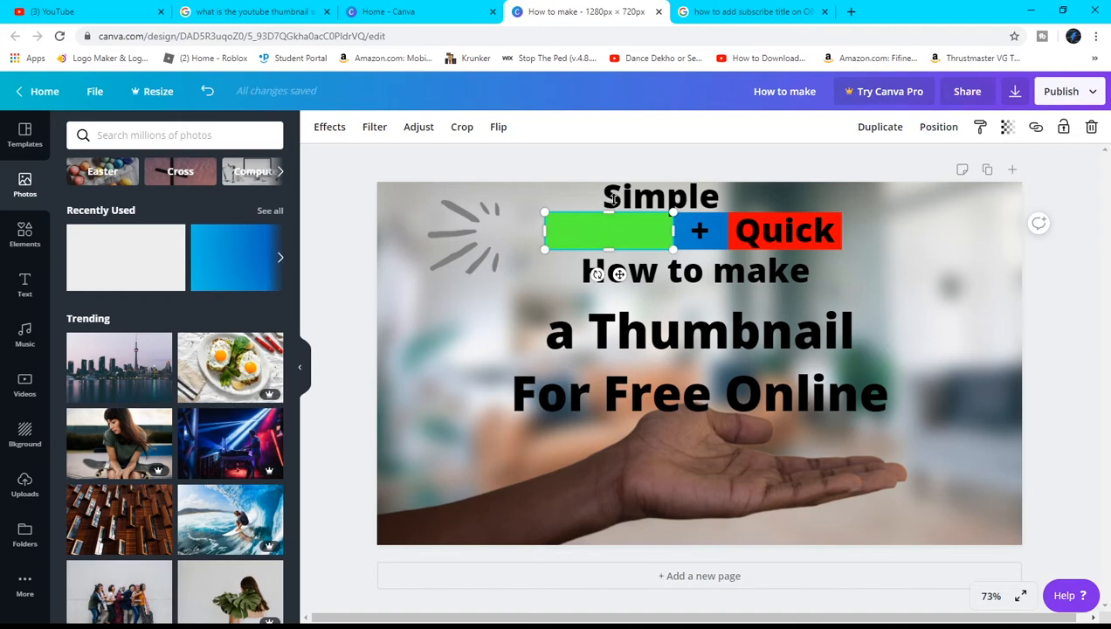
pyautogui.click(705, 200)
pyautogui.moveTo(705, 199); pyautogui.dragTo(654, 230)
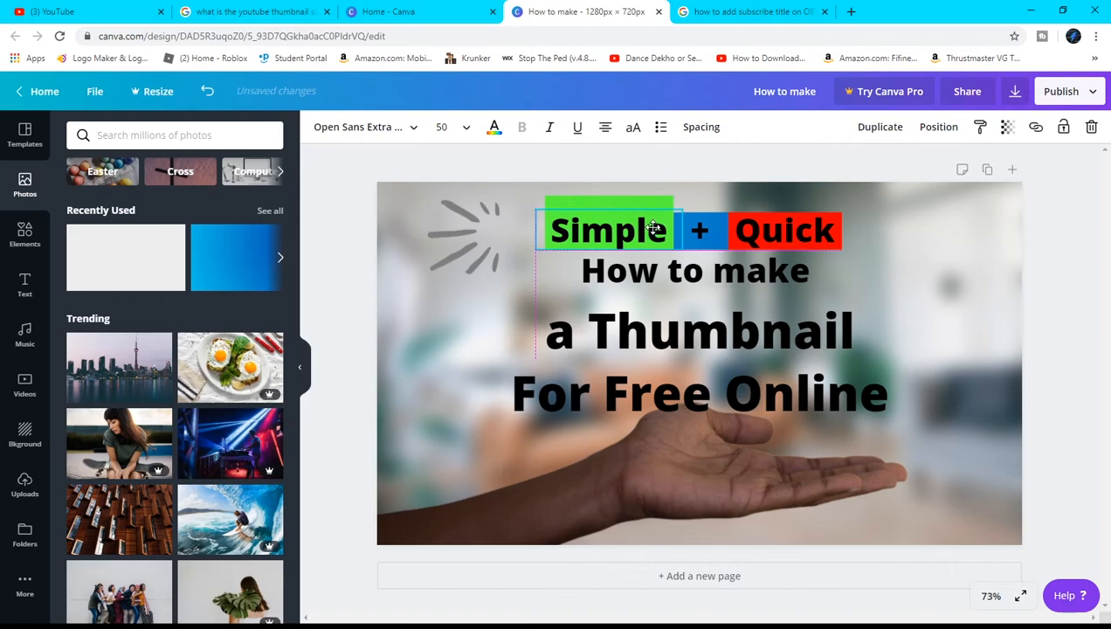
pyautogui.click(612, 202)
pyautogui.moveTo(610, 198); pyautogui.dragTo(611, 210)
pyautogui.click(1058, 272)
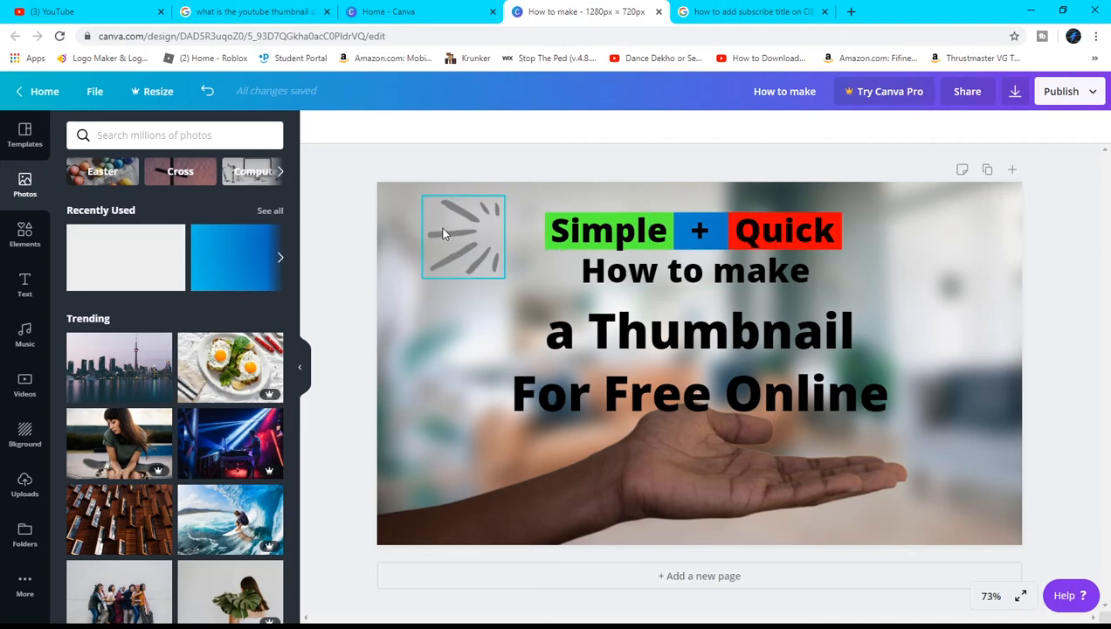
# - Move the burst-lines image close against the left edge of the green "Simple" box, vertically centred on the text line
pyautogui.click(478, 237)
pyautogui.moveTo(466, 236); pyautogui.dragTo(511, 233)
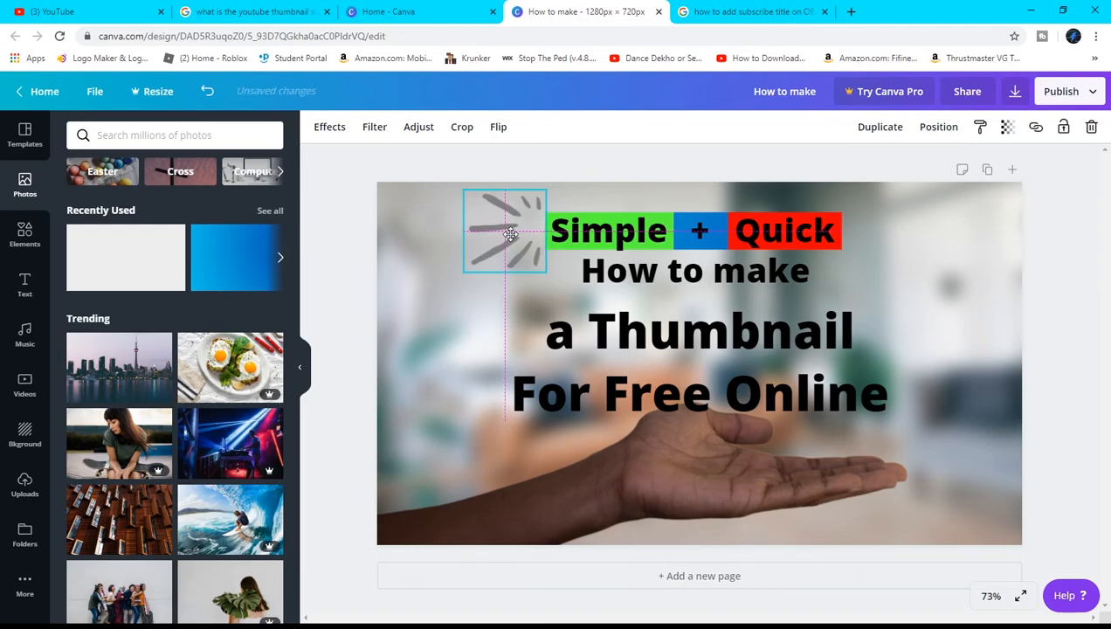
# - Paste a copy of the burst-lines image, turned 180°, beside the red "Quick" box, mirroring and level with the original burst
pyautogui.moveTo(458, 281); pyautogui.dragTo(458, 282)
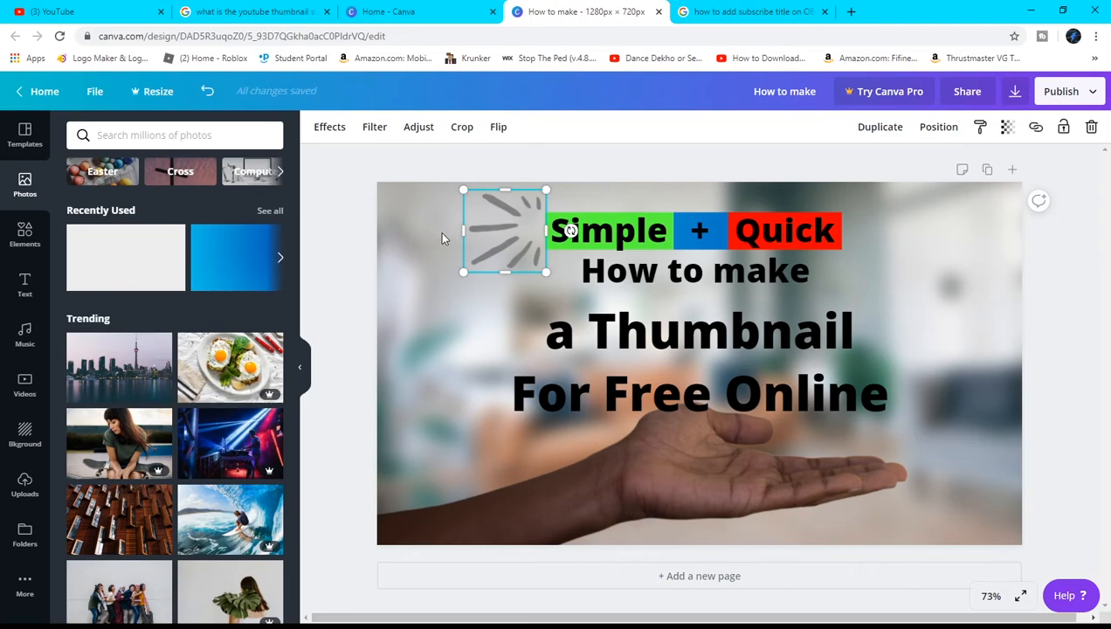
pyautogui.hotkey('ctrl', 'v')
pyautogui.moveTo(526, 248); pyautogui.dragTo(749, 229)
pyautogui.moveTo(817, 231); pyautogui.dragTo(898, 230)
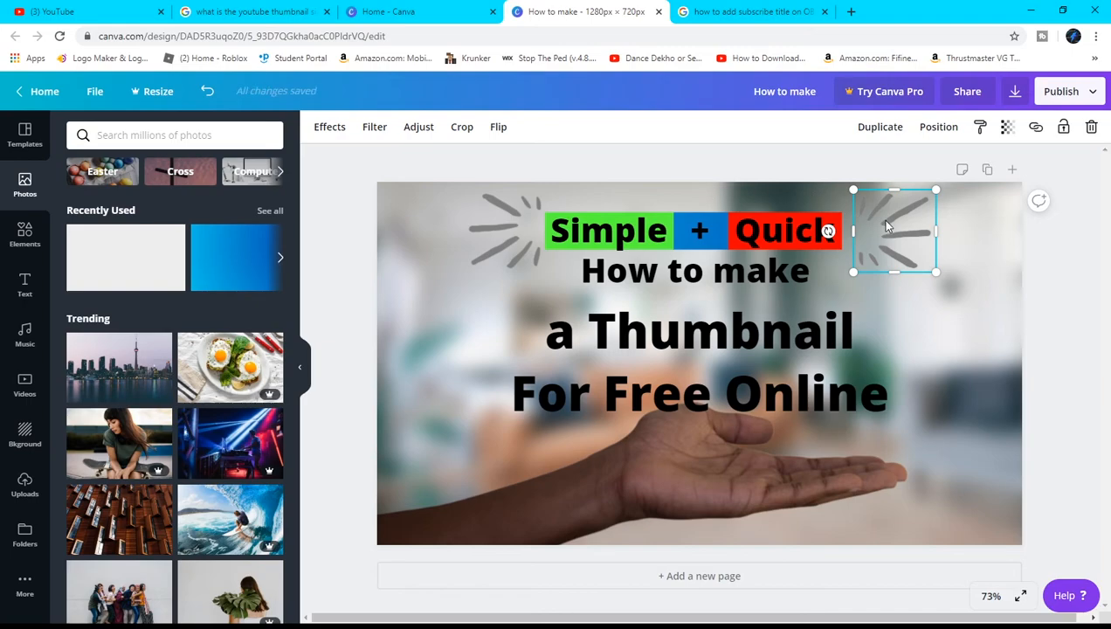
pyautogui.moveTo(889, 226); pyautogui.dragTo(887, 221)
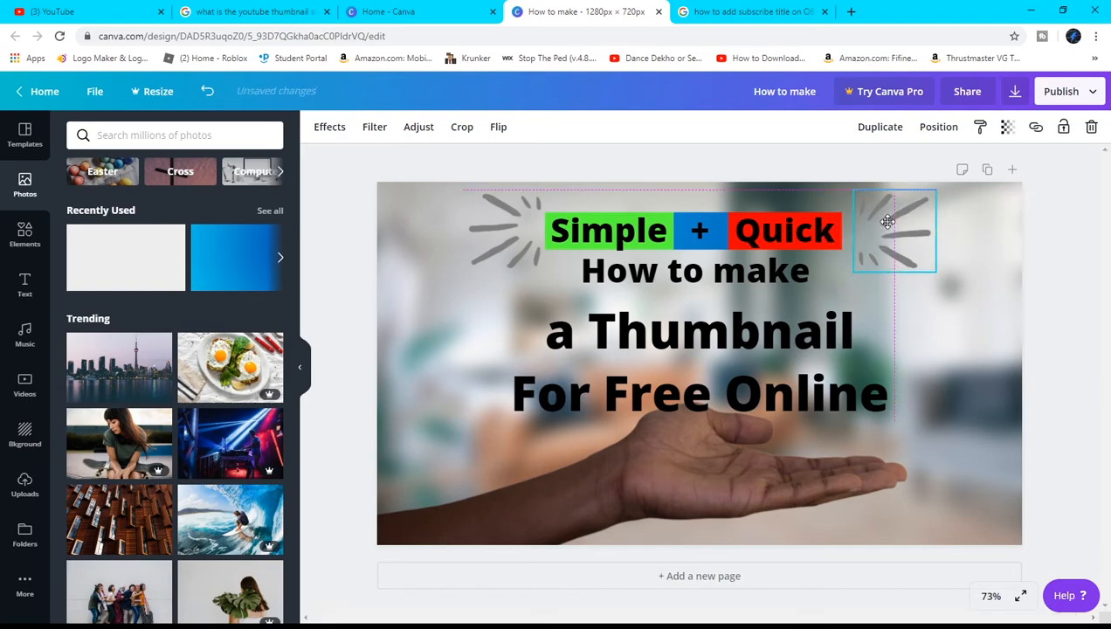
pyautogui.click(888, 222)
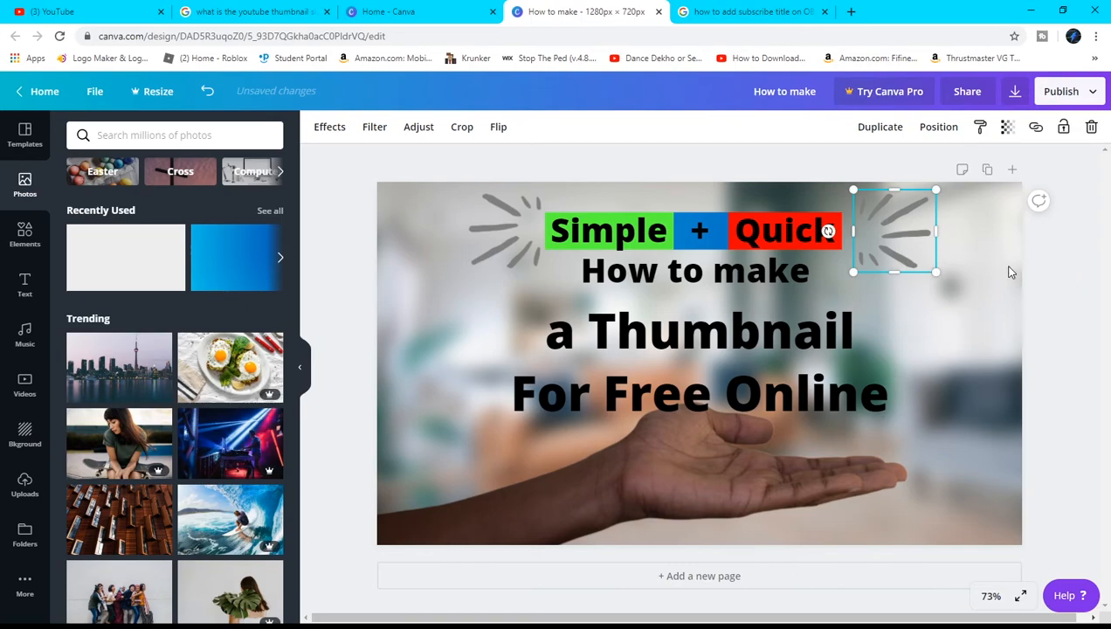
pyautogui.click(1057, 272)
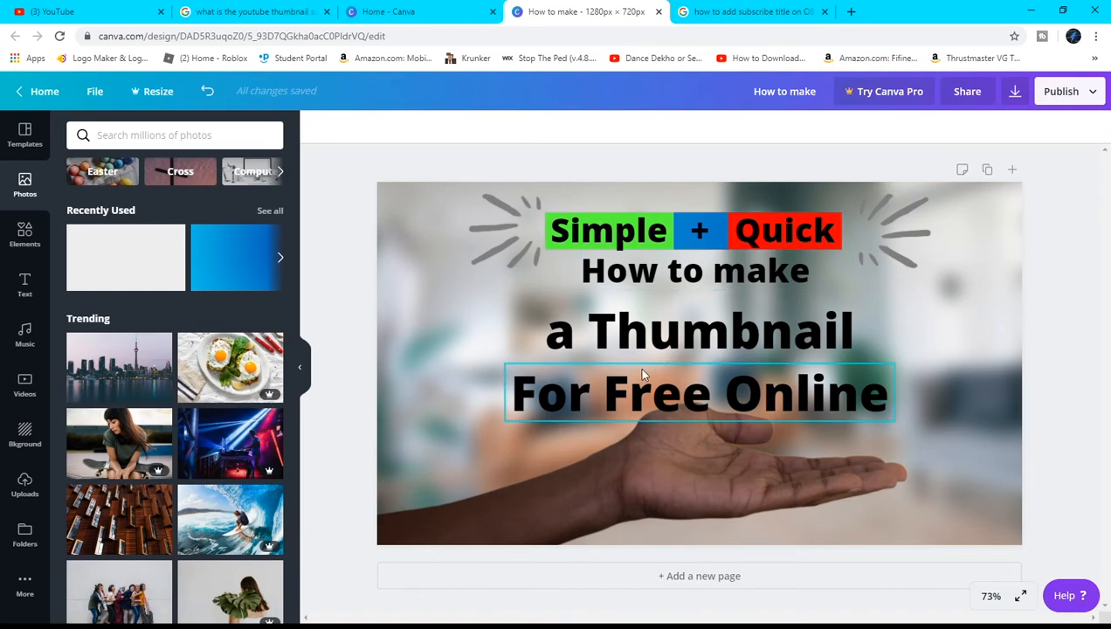
# - Add the recently used light grey photo and crop it to a box fitting behind the "For Free Online" text
pyautogui.click(130, 254)
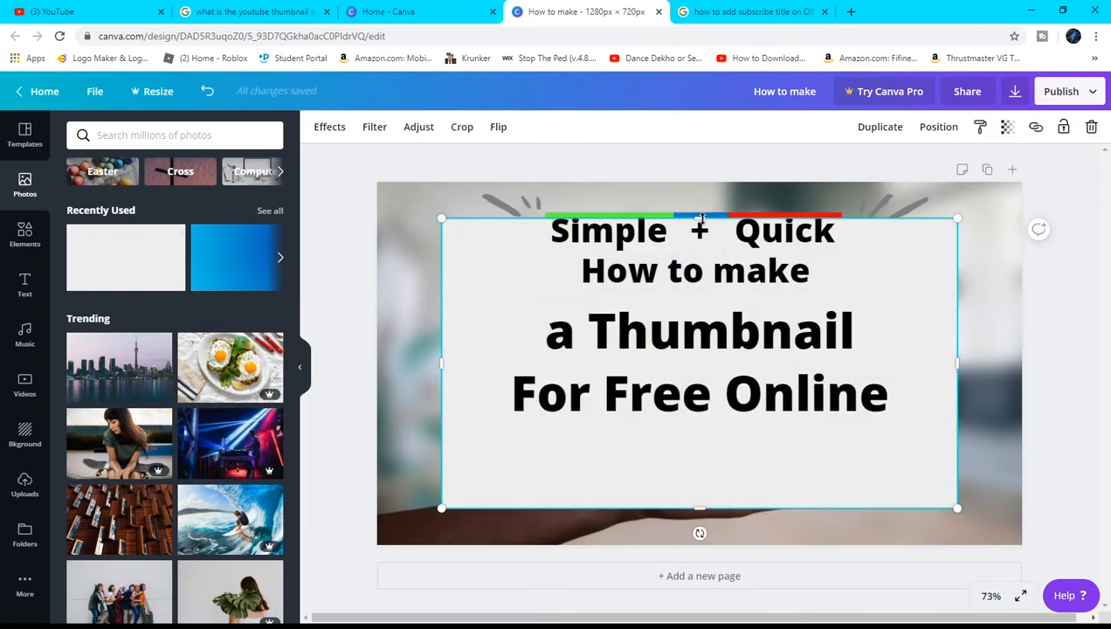
pyautogui.moveTo(699, 219); pyautogui.dragTo(677, 364)
pyautogui.moveTo(705, 469); pyautogui.dragTo(705, 423)
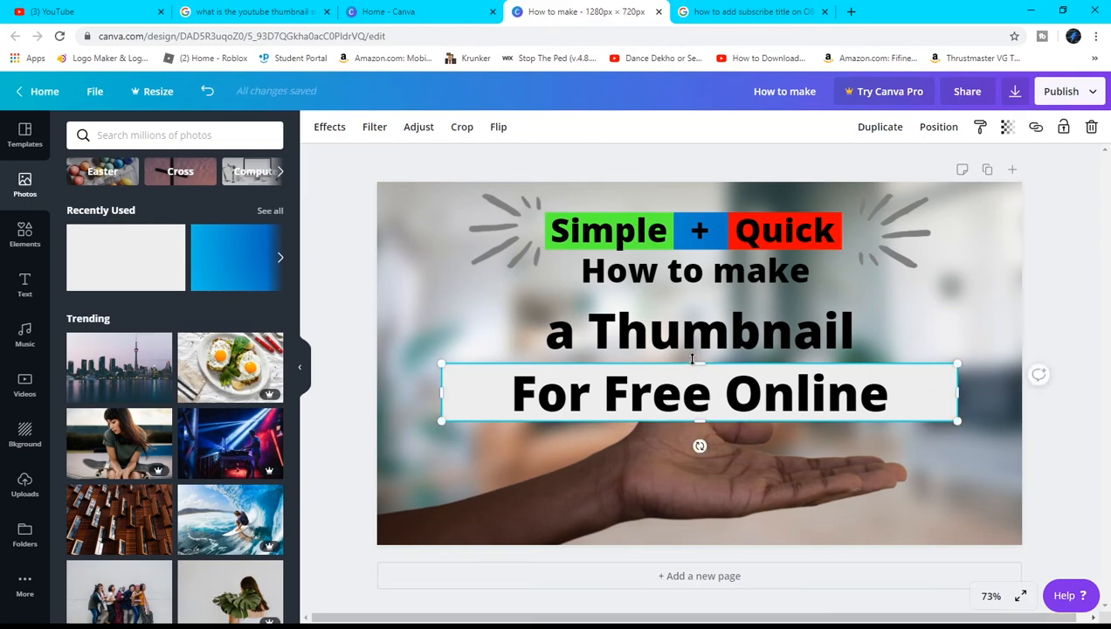
pyautogui.moveTo(697, 365); pyautogui.dragTo(698, 367)
pyautogui.moveTo(955, 398); pyautogui.dragTo(896, 401)
pyautogui.moveTo(446, 395); pyautogui.dragTo(505, 396)
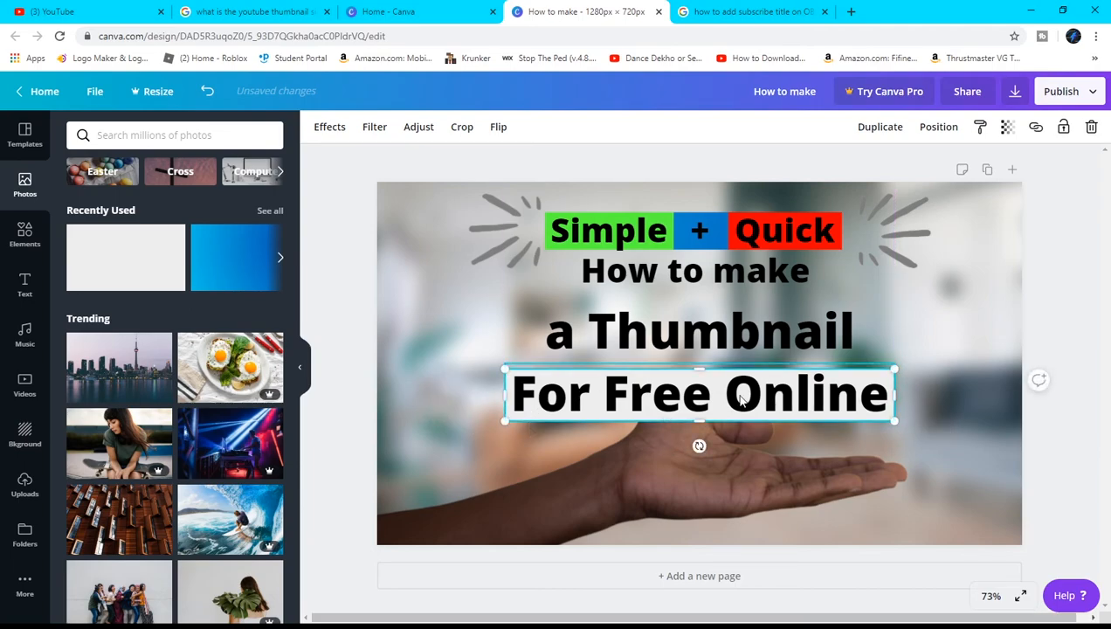
# - Move "a Thumbnail" up close beneath "How to make", and raise "For Free Online" with its grey box directly under it
pyautogui.moveTo(725, 328); pyautogui.dragTo(715, 317)
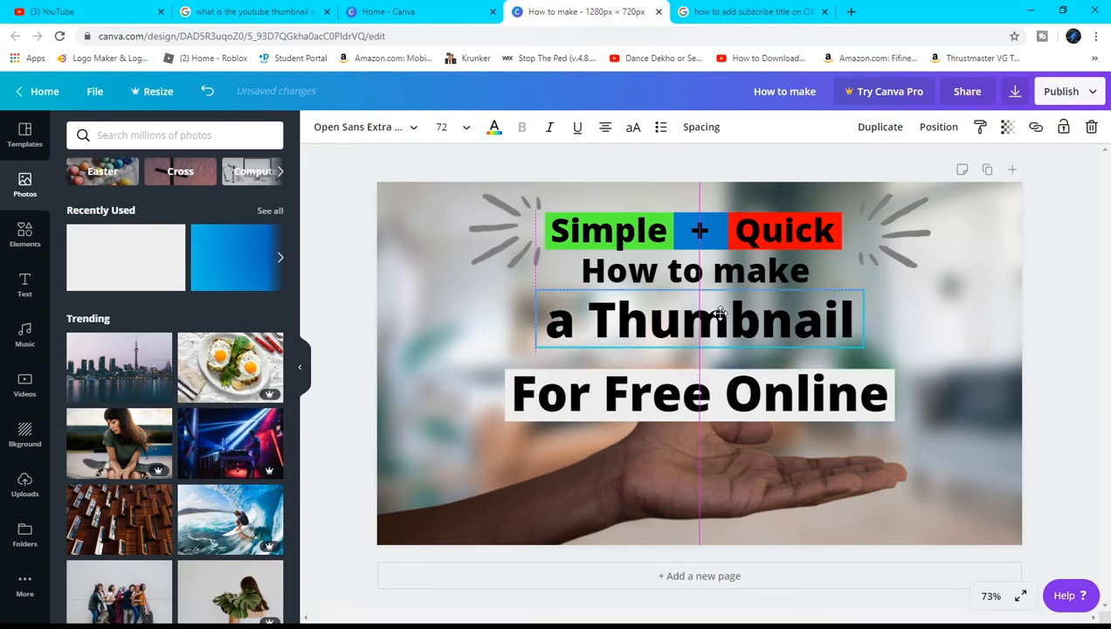
pyautogui.click(699, 376)
pyautogui.moveTo(719, 385); pyautogui.dragTo(715, 364)
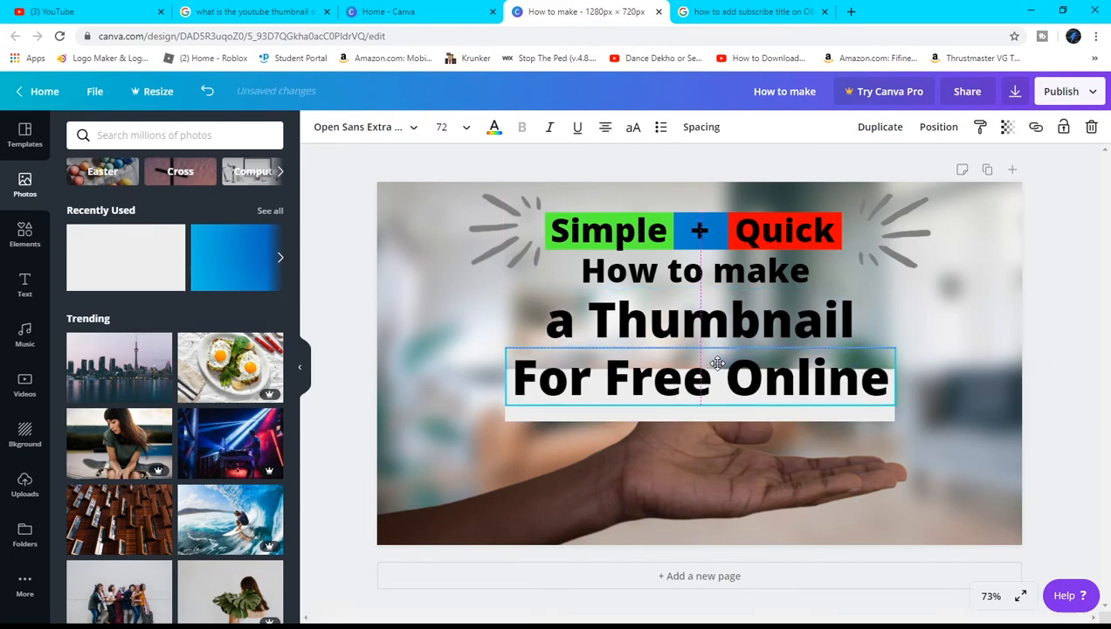
pyautogui.click(722, 416)
pyautogui.moveTo(722, 401); pyautogui.dragTo(722, 396)
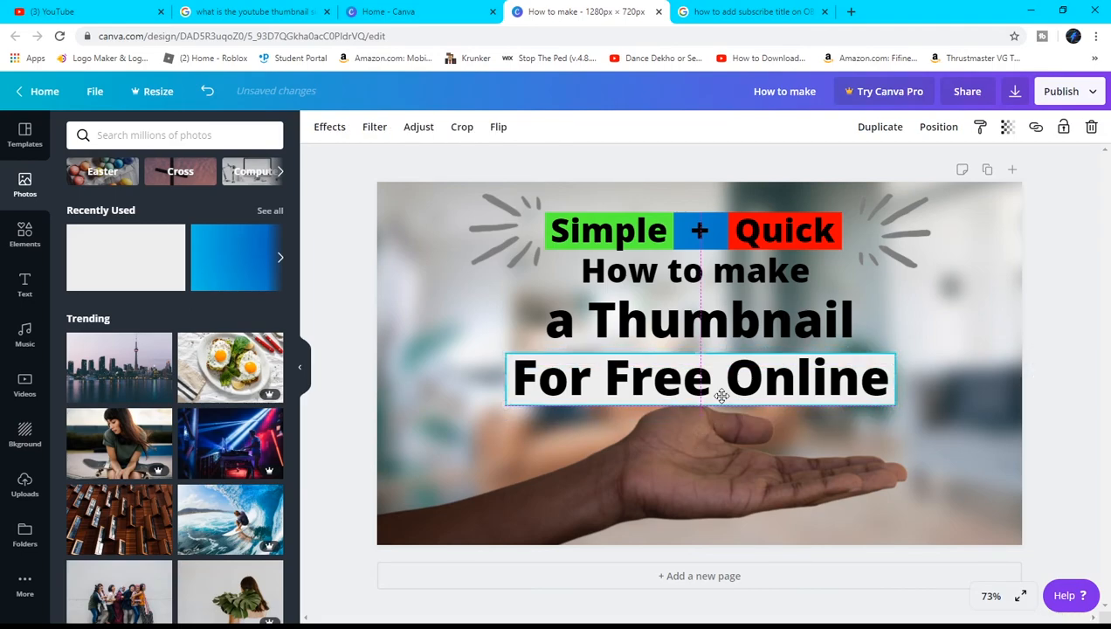
pyautogui.click(1053, 380)
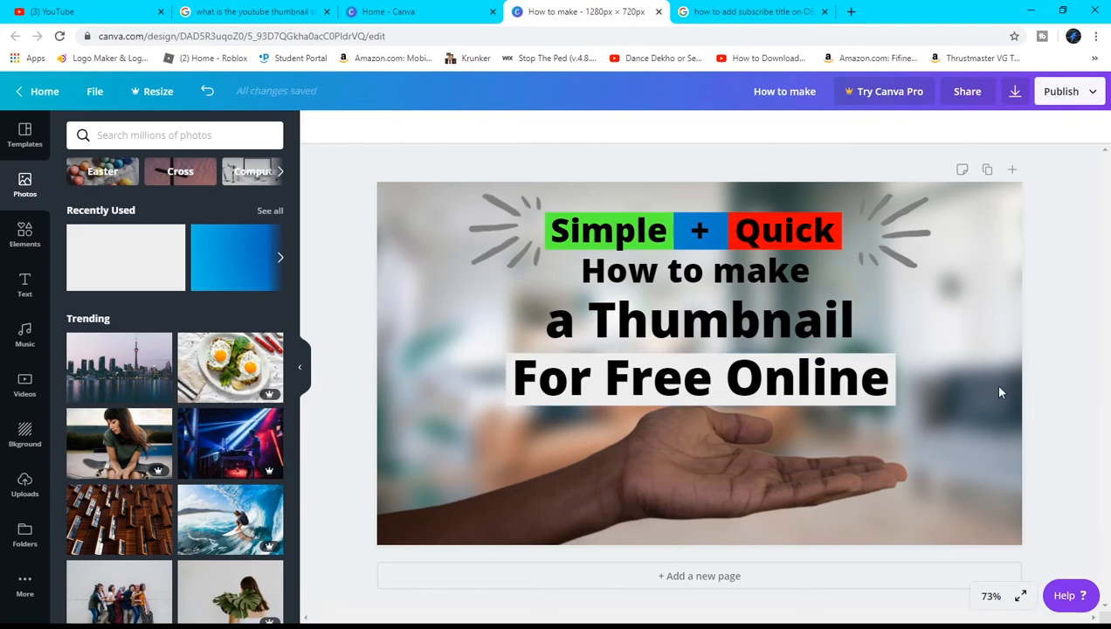
# - Adjust the hand background photo to a vignette of 74 and a saturation of 45
pyautogui.click(458, 374)
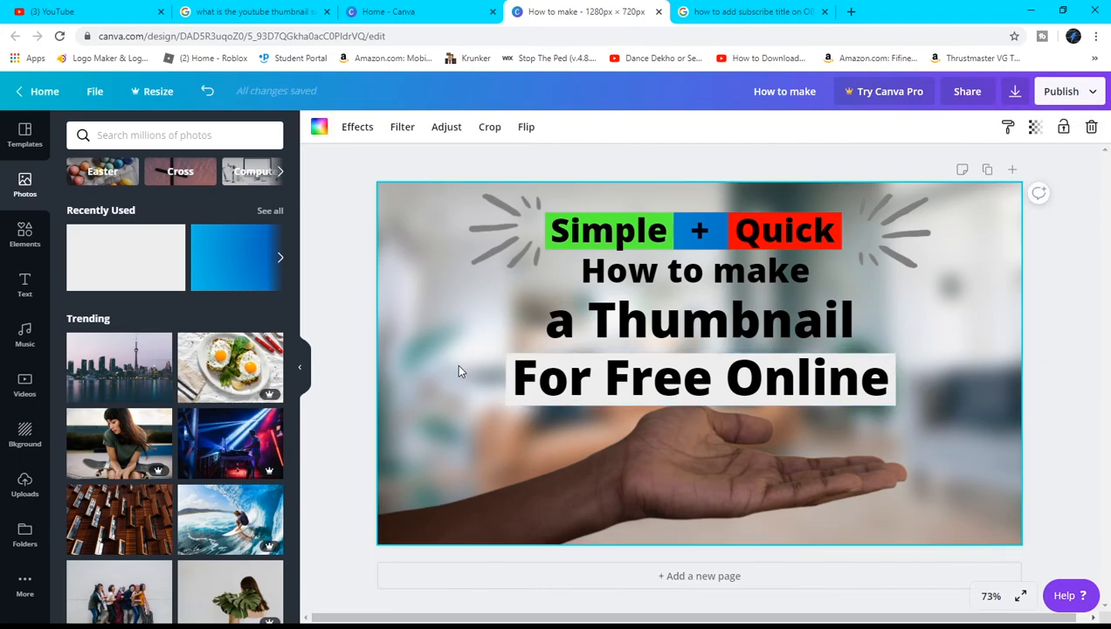
pyautogui.click(447, 128)
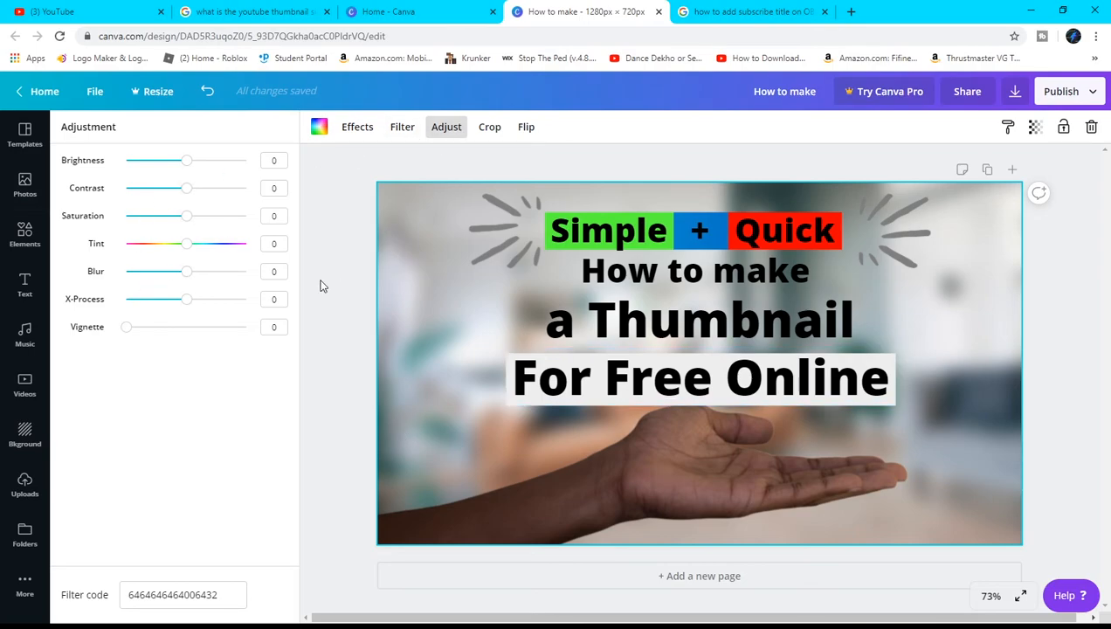
pyautogui.moveTo(127, 327); pyautogui.dragTo(221, 349)
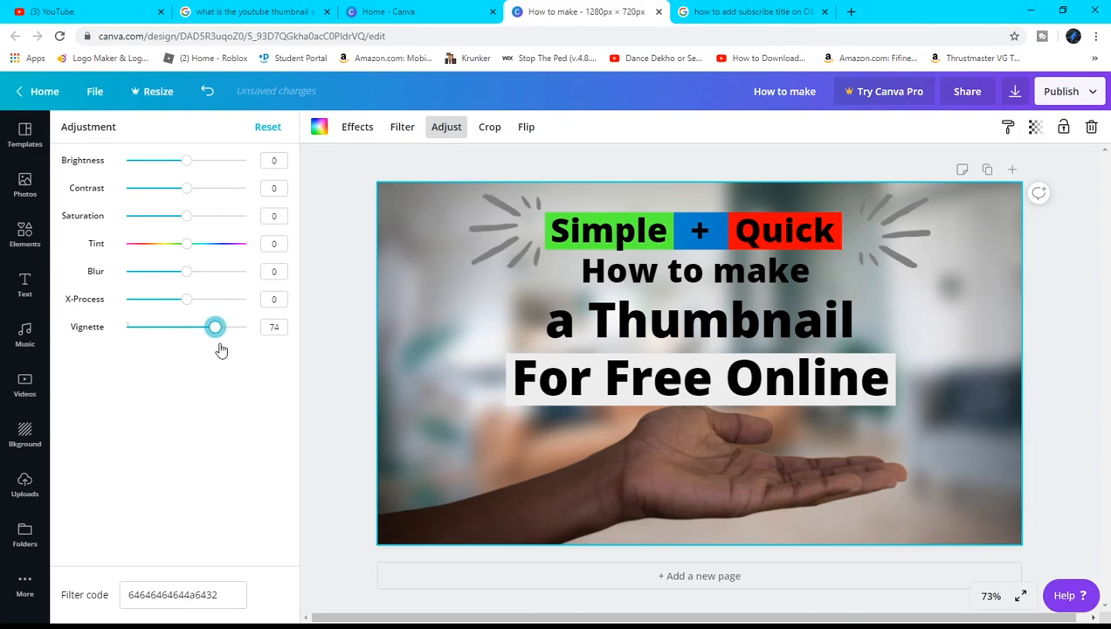
pyautogui.moveTo(191, 224); pyautogui.dragTo(216, 231)
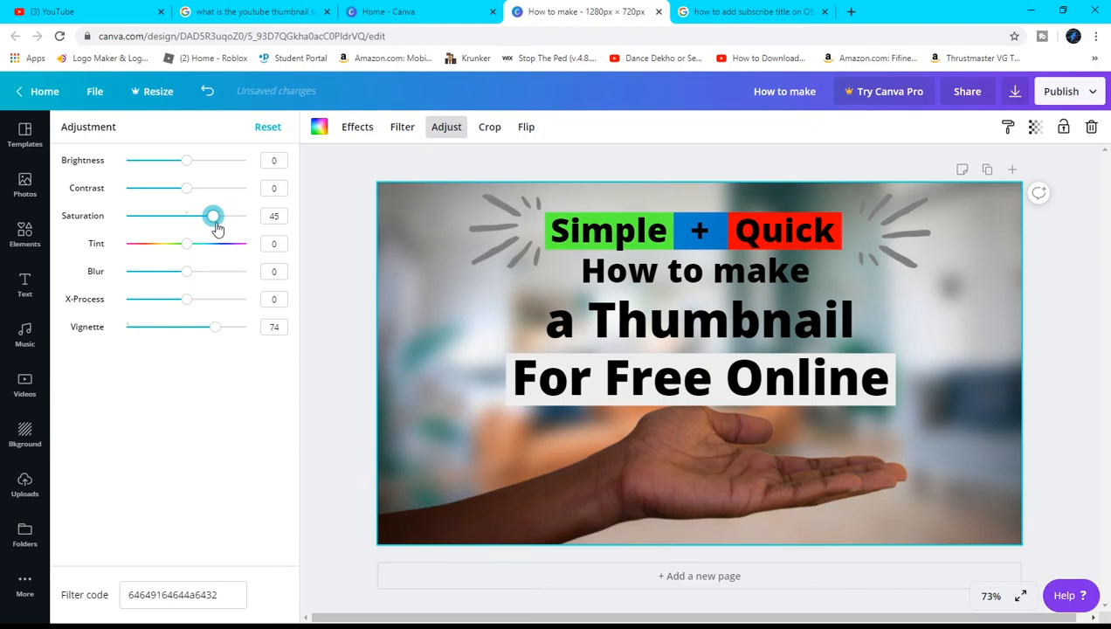
# - Try contrast, brightness and blur adjustments on the background photo, returning all three to 0
pyautogui.moveTo(189, 193)
pyautogui.mouseDown()
pyautogui.moveTo(257, 198)
pyautogui.moveTo(208, 194)
pyautogui.mouseUp()
pyautogui.click(276, 188)
pyautogui.write('0')
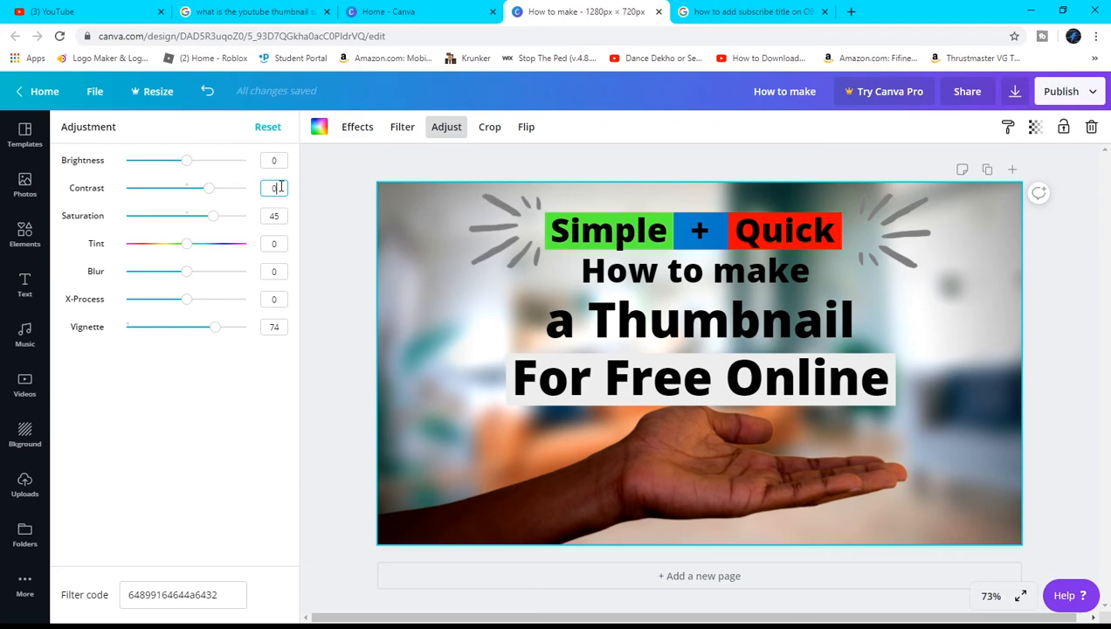
pyautogui.moveTo(184, 159)
pyautogui.mouseDown()
pyautogui.moveTo(198, 174)
pyautogui.moveTo(187, 172)
pyautogui.mouseUp()
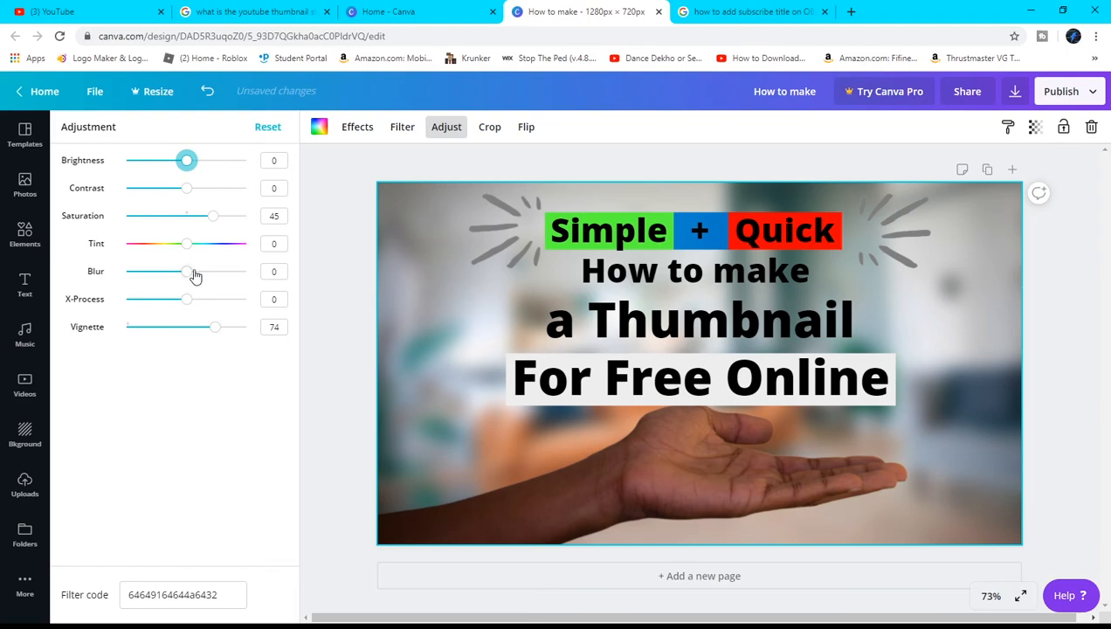
pyautogui.moveTo(193, 275); pyautogui.dragTo(186, 271)
pyautogui.click(344, 367)
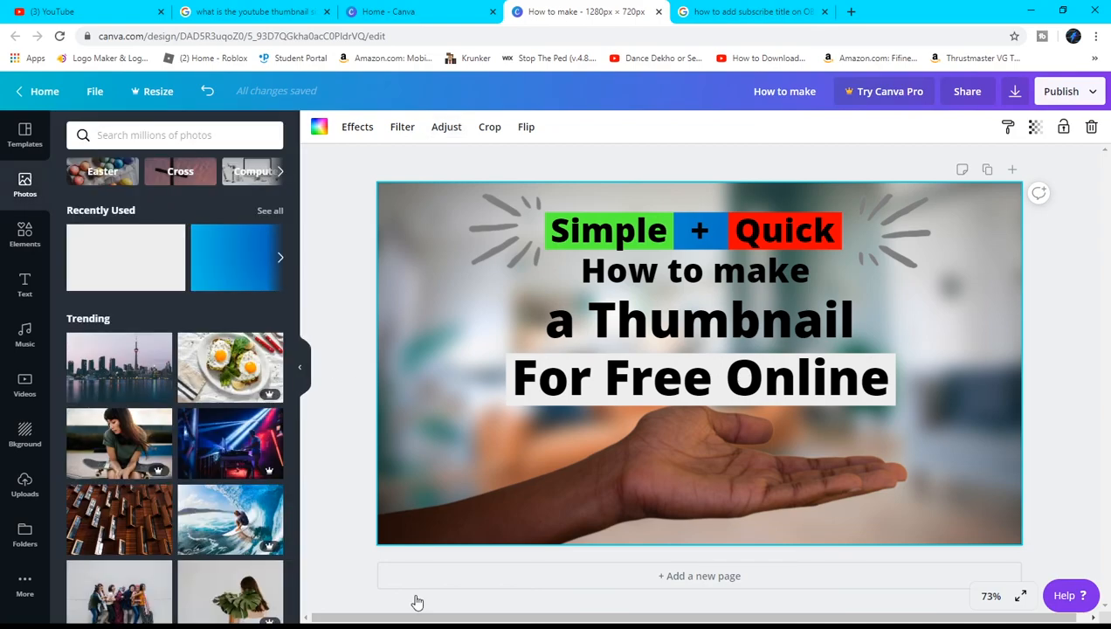